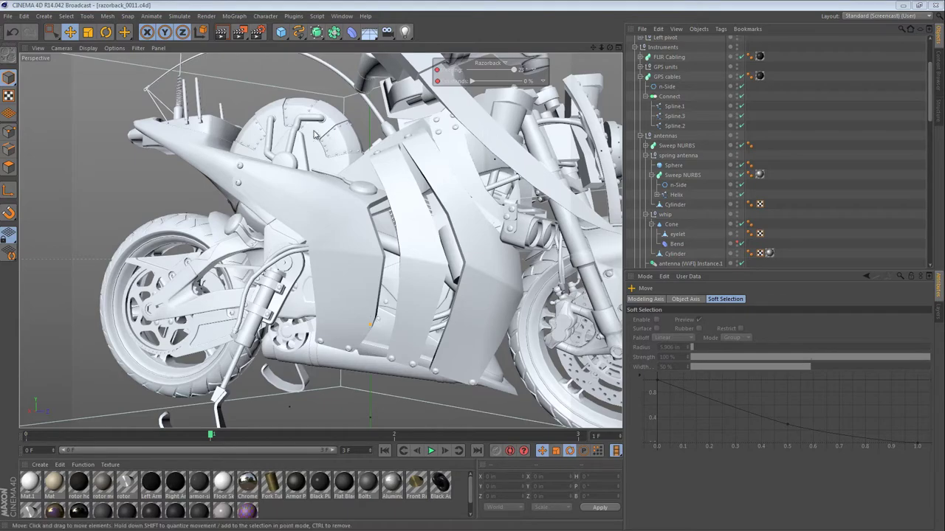
Examine the motorcycle with its textures displayed in the viewport, and hide the textures again.
alt+right_drag(285, 110, 406, 113)
scroll(405, 117, down, 8)
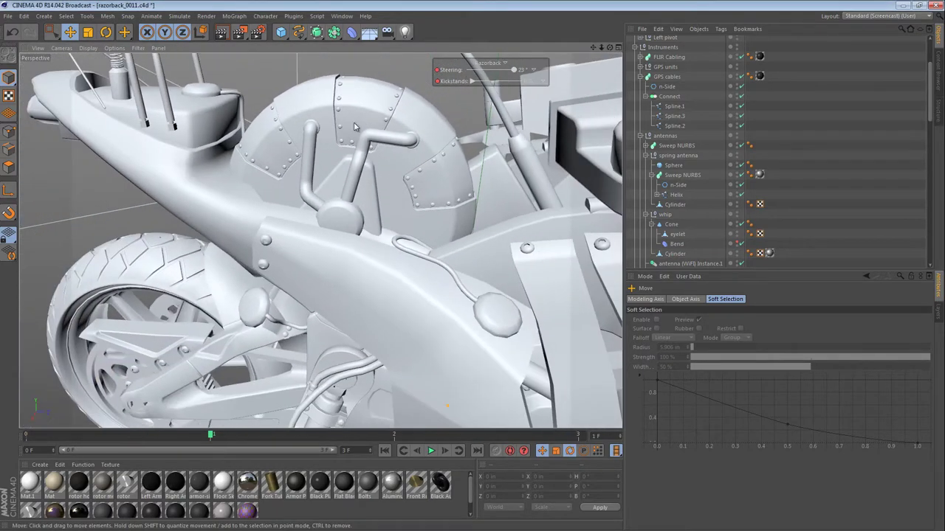
alt+drag(355, 127, 299, 141)
click(112, 48)
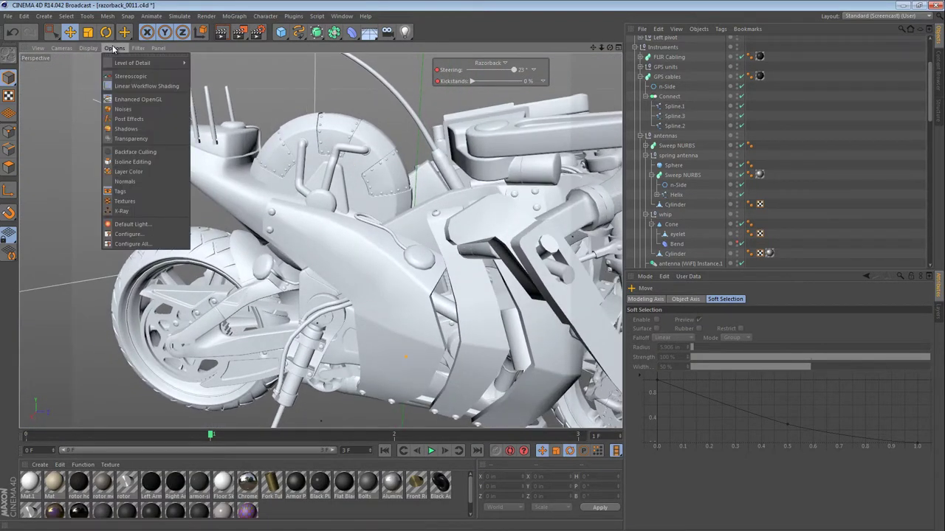
click(109, 201)
alt+drag(162, 213, 387, 218)
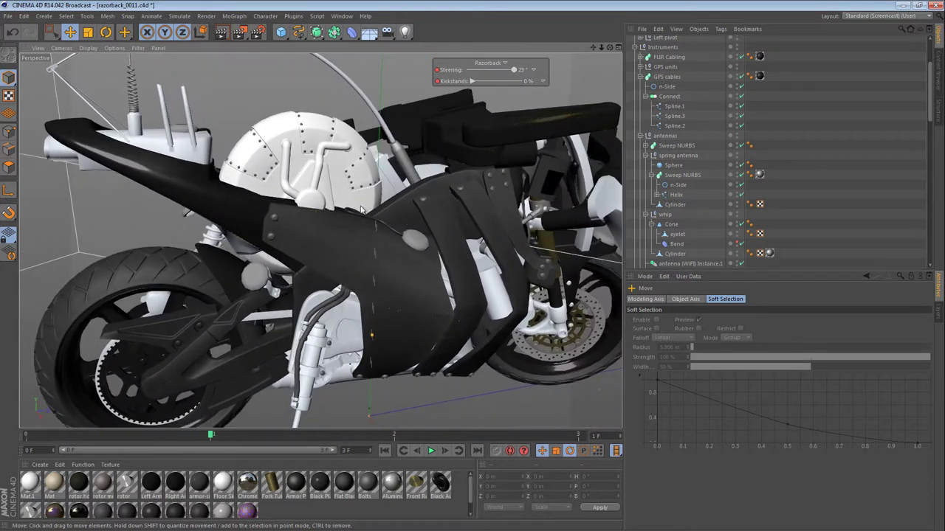
click(113, 48)
click(161, 206)
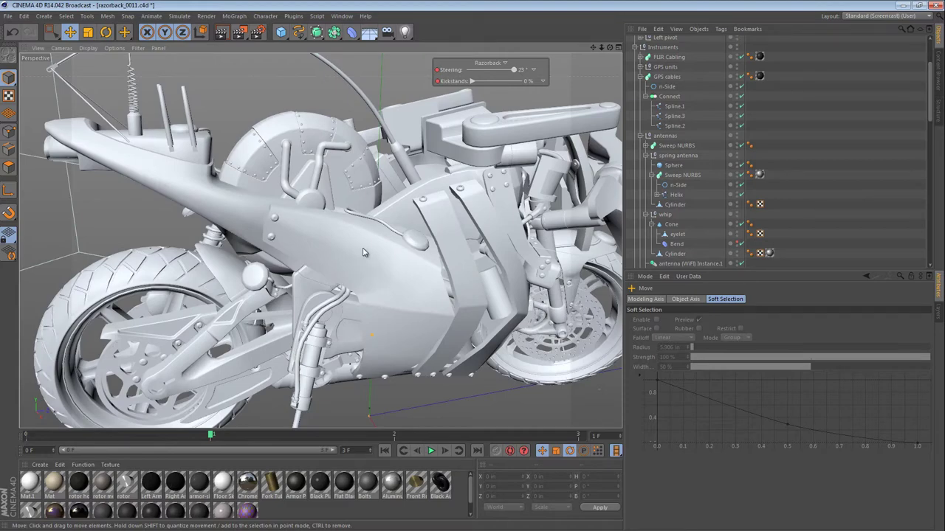
Select the battery object beside the riveted flywheel housing.
alt+drag(350, 213, 459, 237)
alt+right_drag(255, 211, 353, 209)
alt+middle_drag(351, 212, 442, 192)
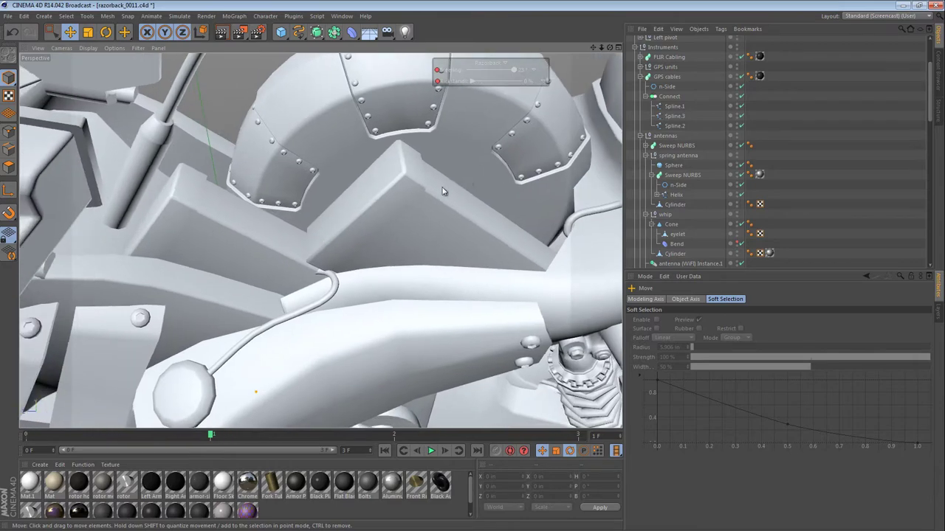
click(356, 201)
click(254, 211)
alt+drag(352, 192, 266, 155)
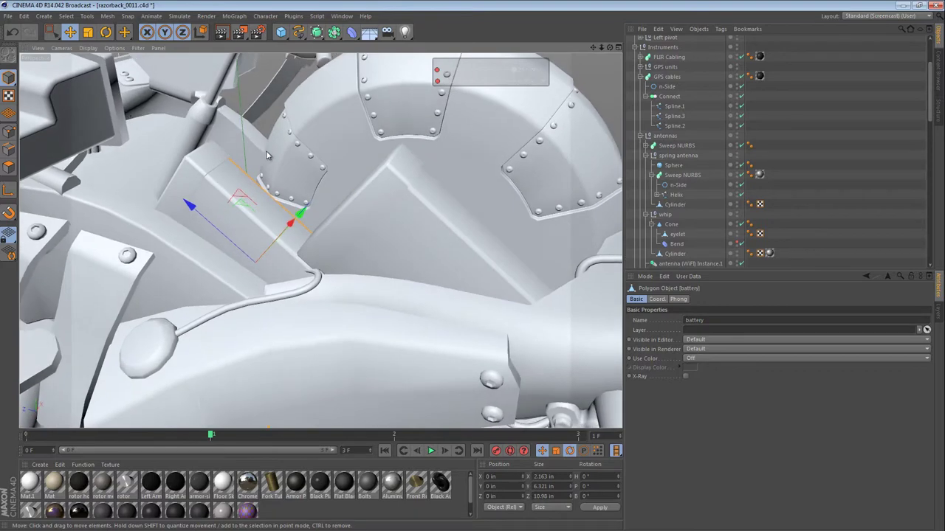
Switch to the browser and examine the battery terminal and brass connector pictures in the "battery cable connectors" image results.
key(alt+Tab)
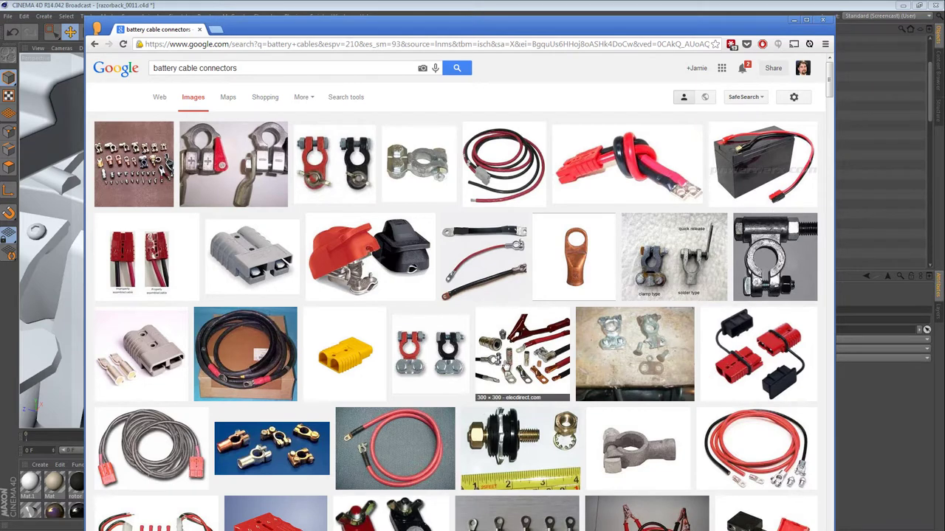
click(452, 354)
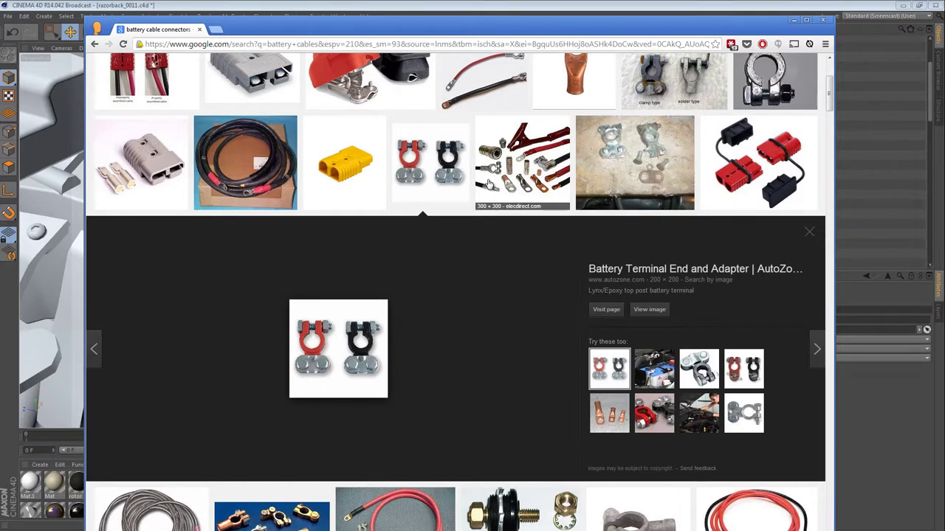
click(429, 166)
scroll(391, 296, up, 2)
scroll(392, 295, up, 2)
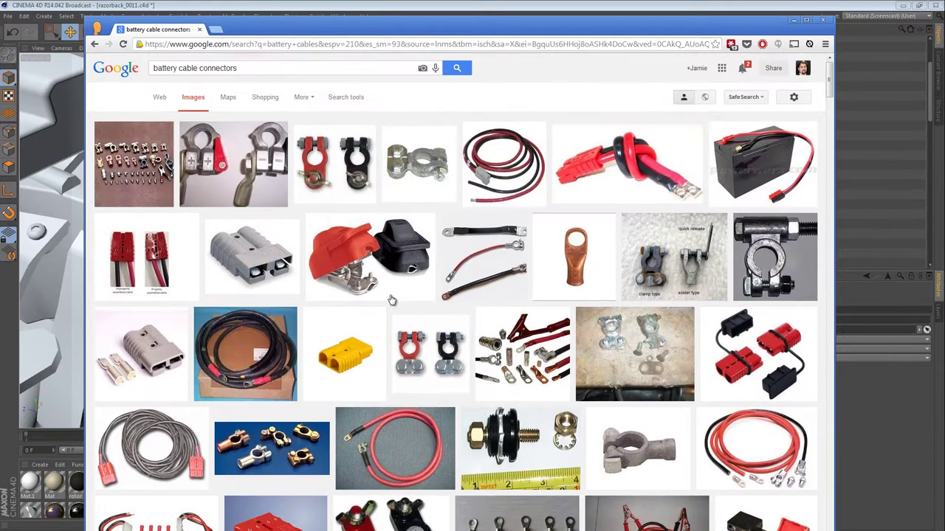
click(137, 166)
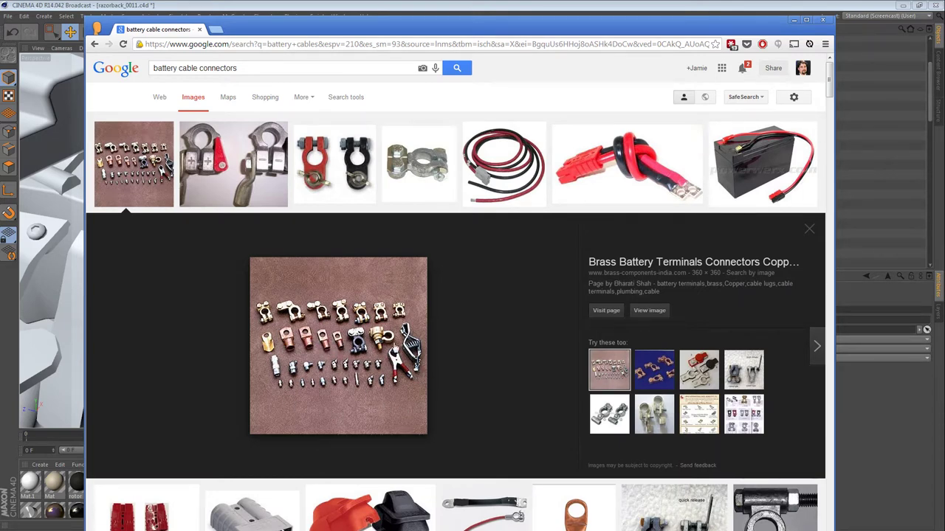
click(134, 174)
scroll(453, 338, down, 1)
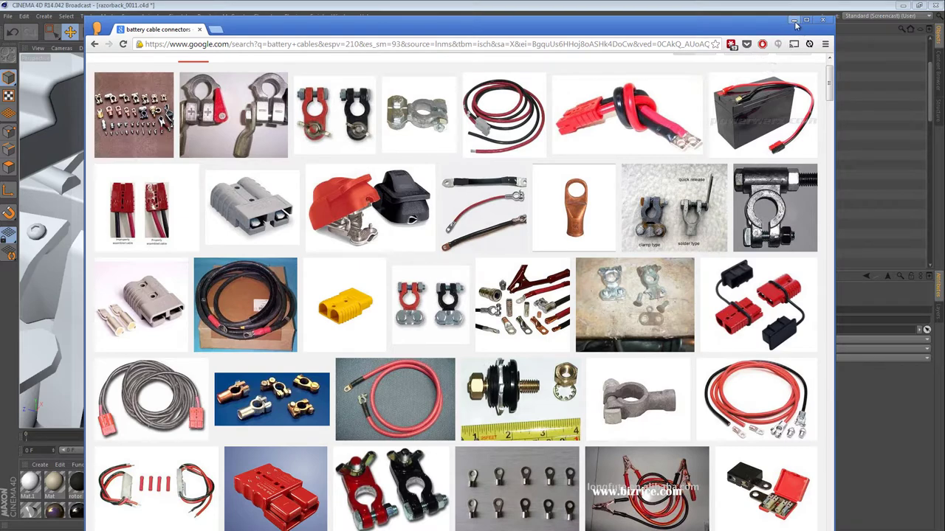
Return to Cinema 4D and select the battery module Instance next to the flywheel housing.
key(alt+Tab)
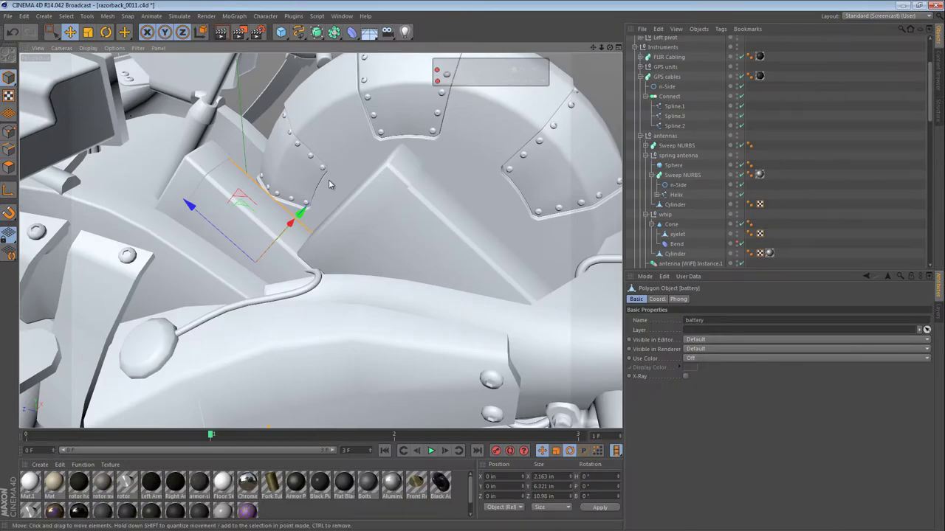
alt+drag(365, 179, 458, 196)
alt+right_drag(406, 189, 465, 188)
mouse_move(461, 183)
alt+mouse_down()
mouse_move(478, 202)
mouse_move(474, 285)
mouse_move(349, 288)
mouse_move(468, 219)
mouse_move(456, 179)
alt+mouse_up()
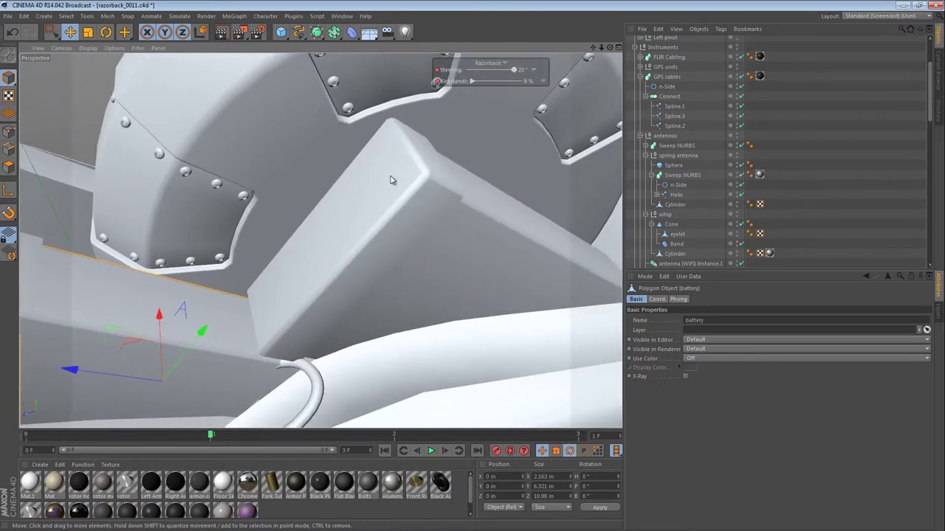
click(438, 201)
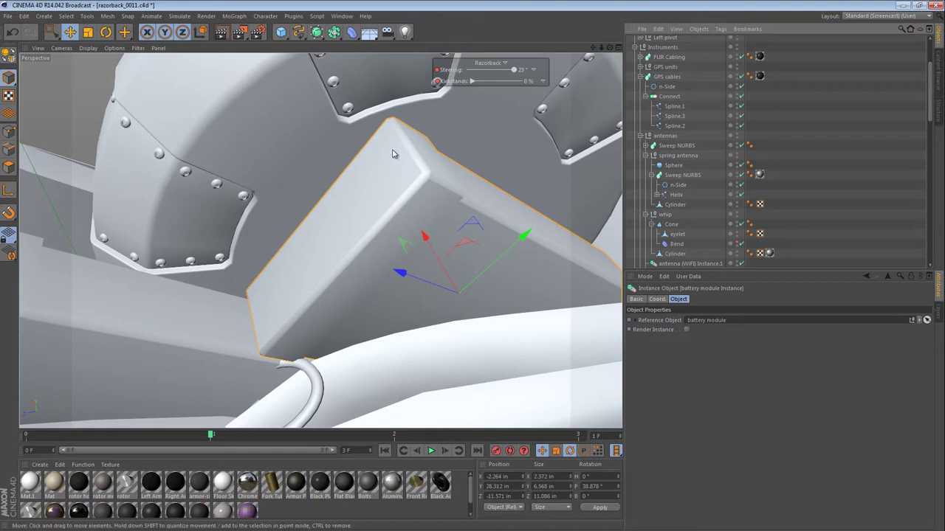
Locate the selected instance in the object hierarchy with Scroll to First Active and select the original battery module null.
key(shift+c)
text(sc)
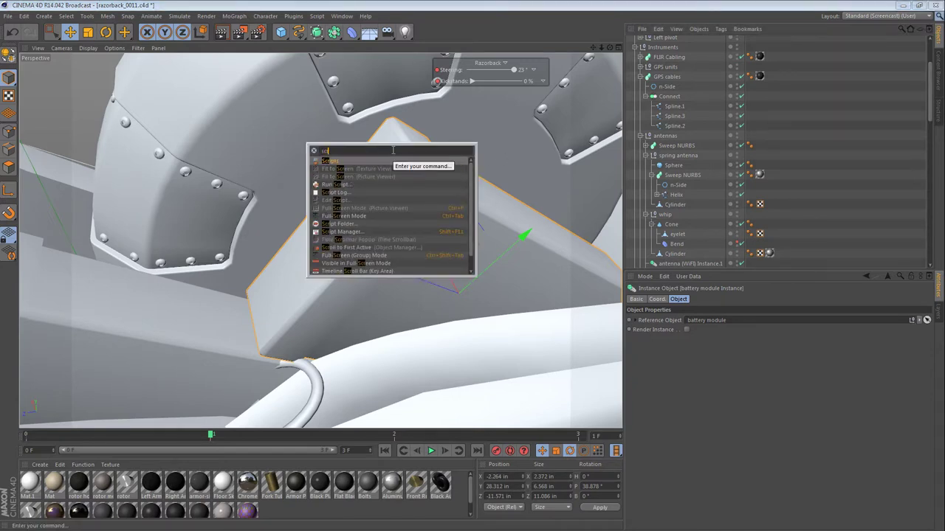
text(roll)
key(Down)
key(Return)
scroll(692, 217, down, 2)
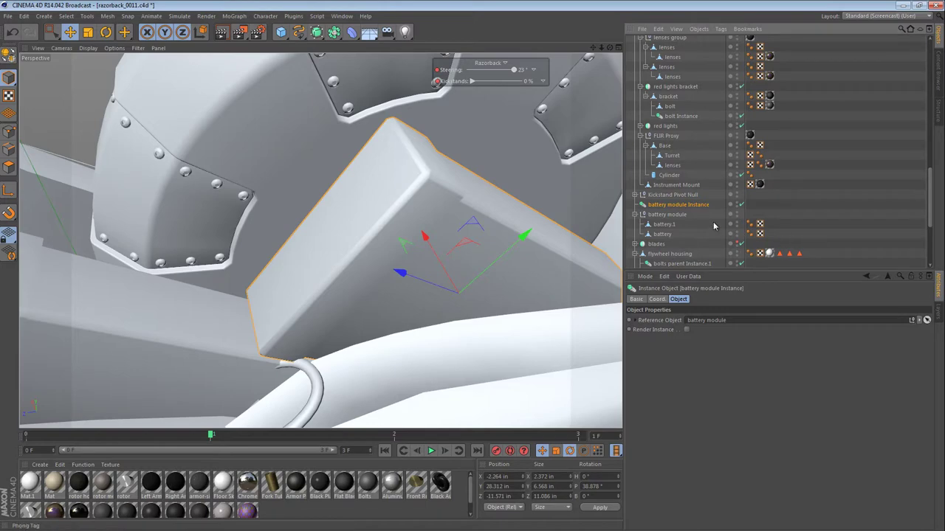
click(669, 214)
alt+drag(161, 299, 443, 232)
alt+drag(305, 225, 227, 239)
alt+right_drag(265, 213, 142, 221)
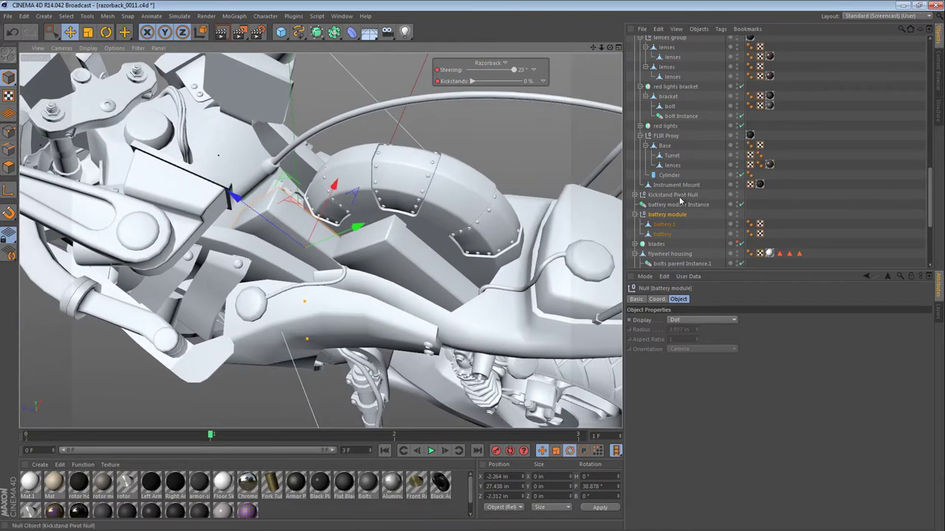
Show the blades symmetry object in the viewport and hide it again.
scroll(726, 239, down, 5)
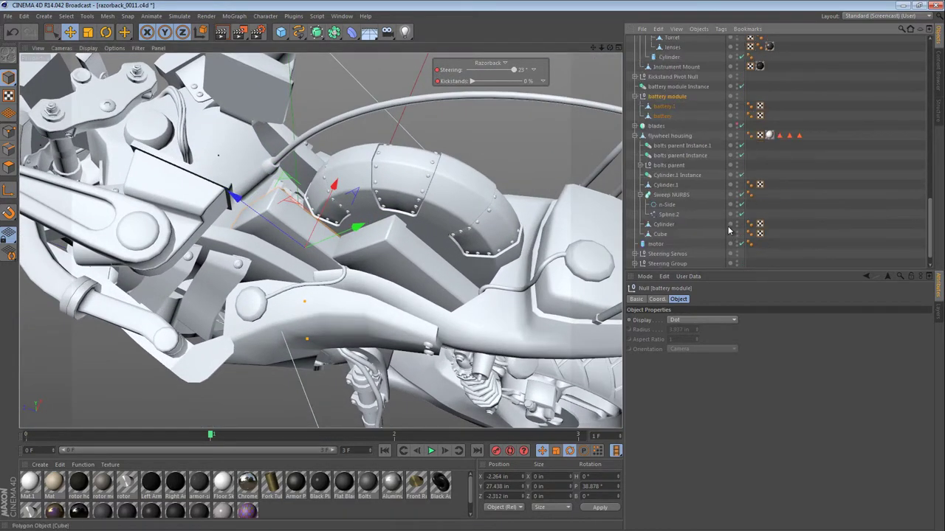
click(736, 125)
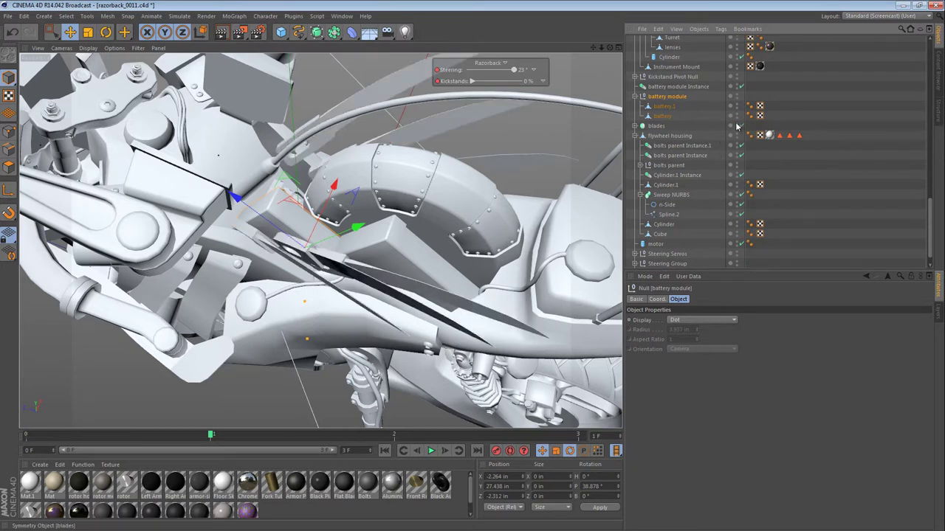
click(737, 126)
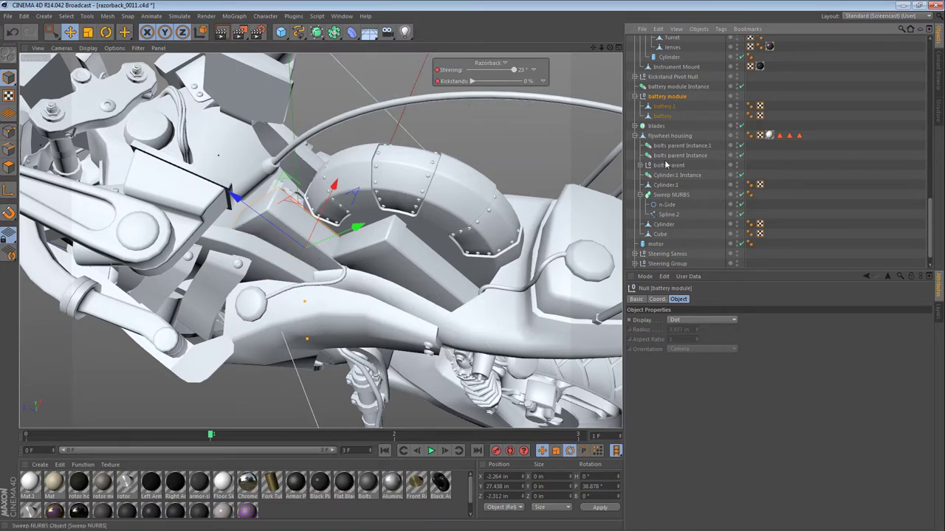
Collapse the flywheel housing and Instruments hierarchies in the object list.
click(635, 136)
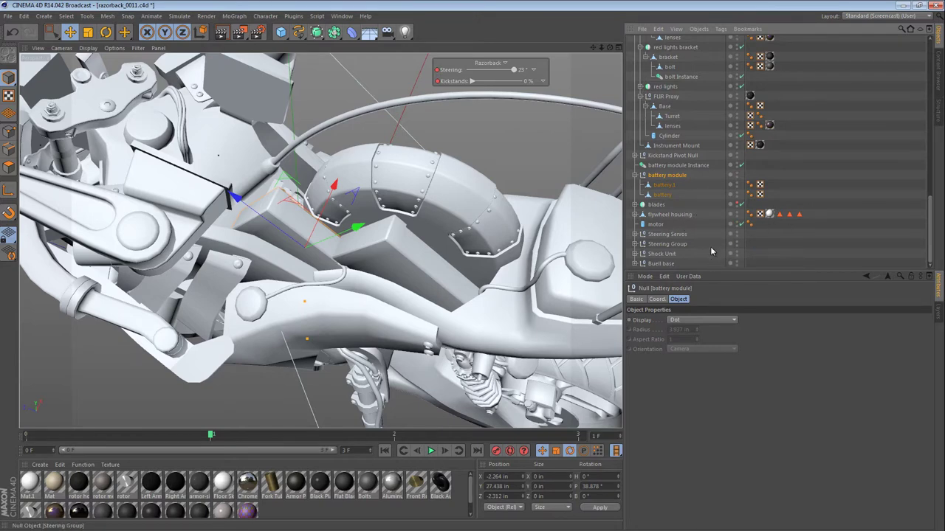
scroll(713, 249, up, 10)
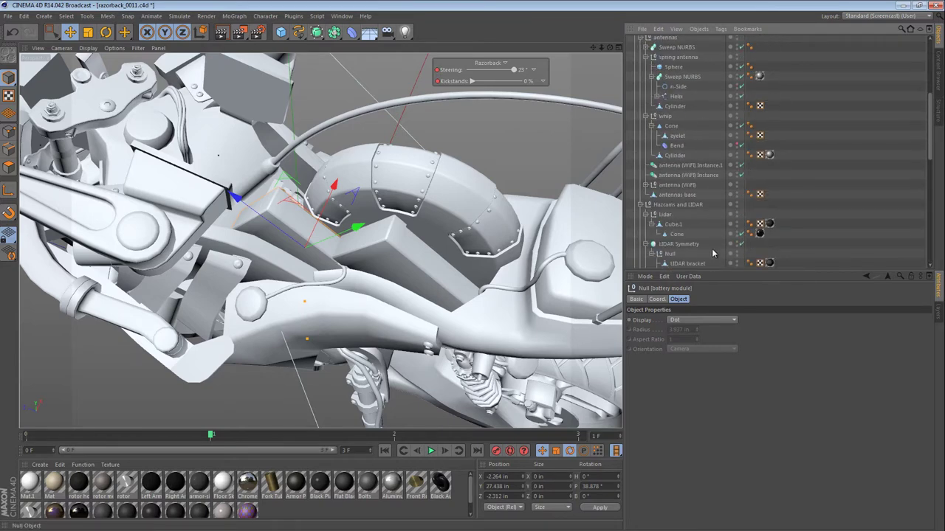
click(635, 129)
click(634, 110)
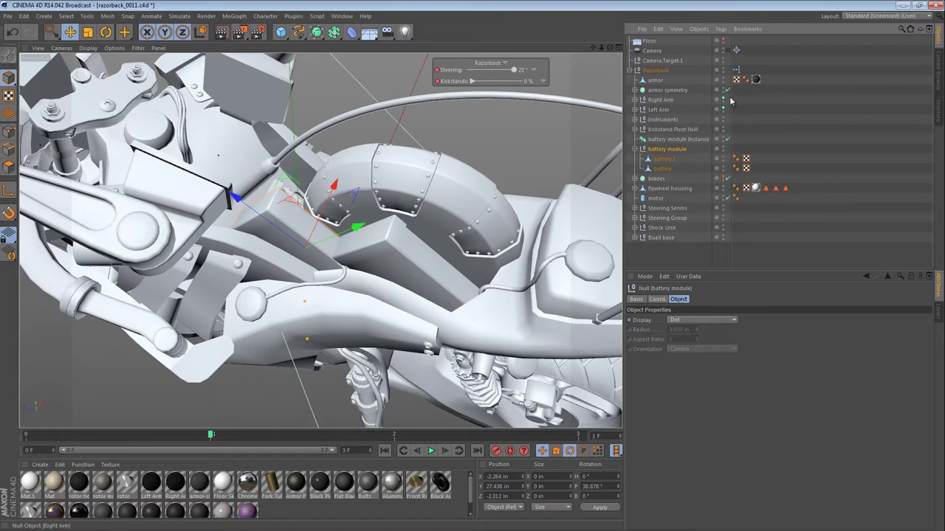
Hide the Right Arm and Left Arm groups in the viewport for a clear close-up of the battery module.
click(723, 106)
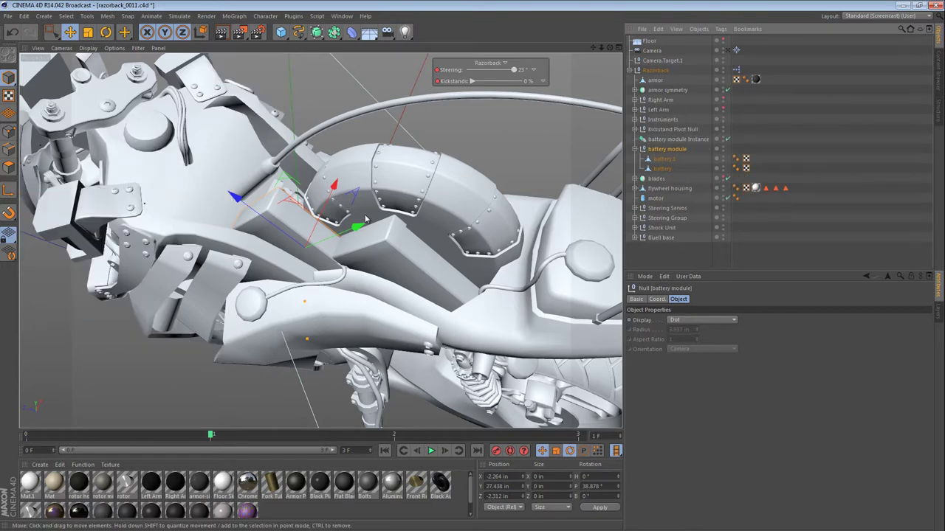
alt+drag(240, 211, 268, 167)
alt+right_drag(268, 167, 457, 187)
alt+drag(284, 193, 396, 213)
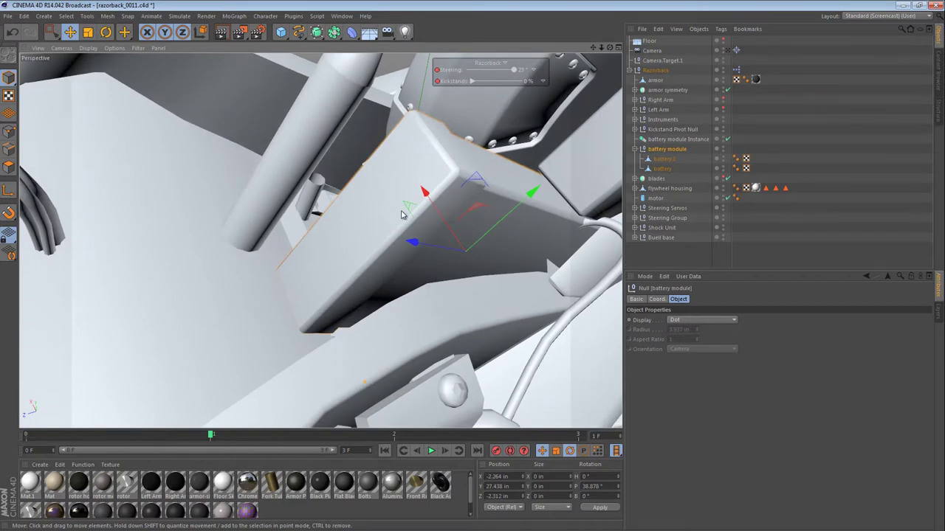
Add a cylinder primitive and scale it down to about 4.8 in wide and 9.6 in high.
click(280, 31)
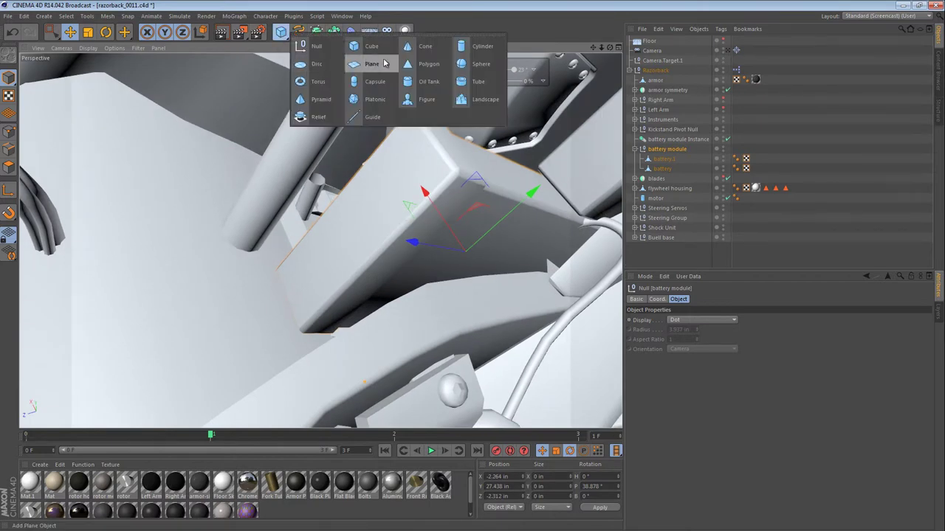
click(481, 47)
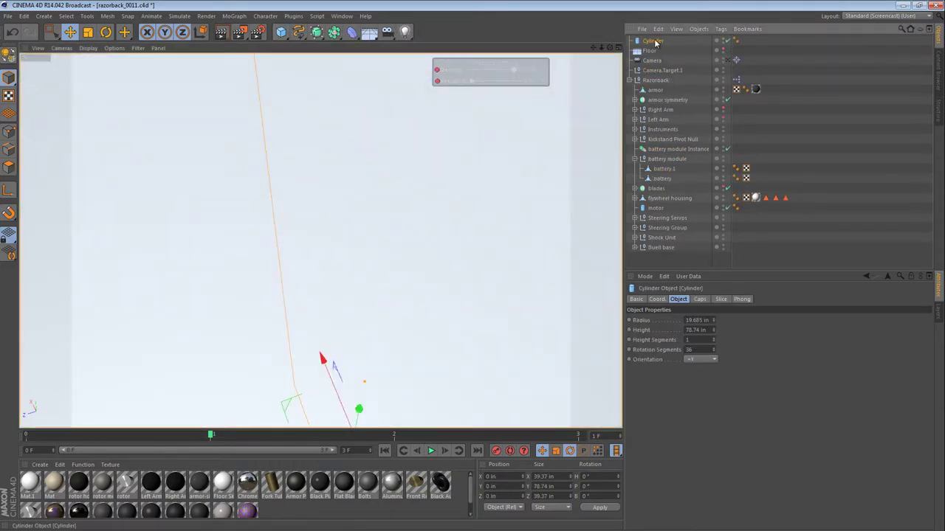
key(t)
drag(529, 200, 176, 266)
Match the cylinder's position and rotation to the battery with the Transfer tool.
key(shift+c)
text(trans)
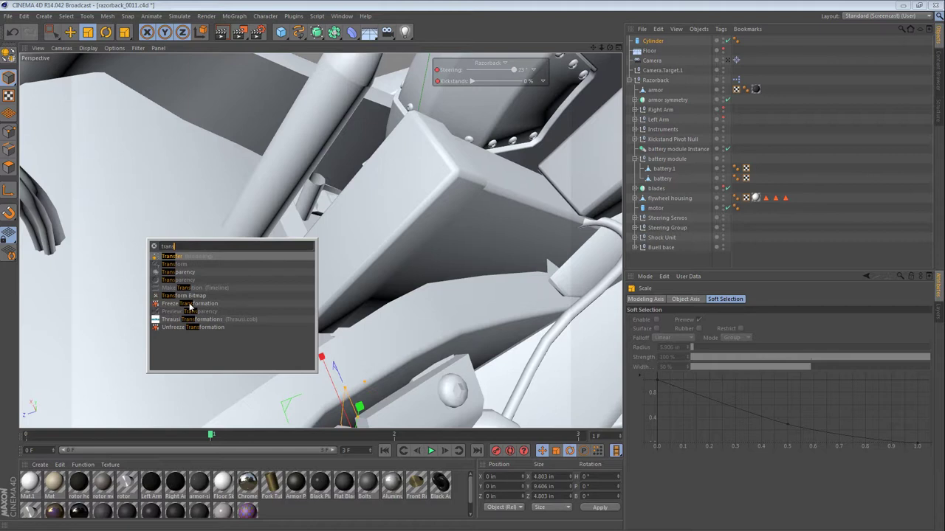
click(175, 258)
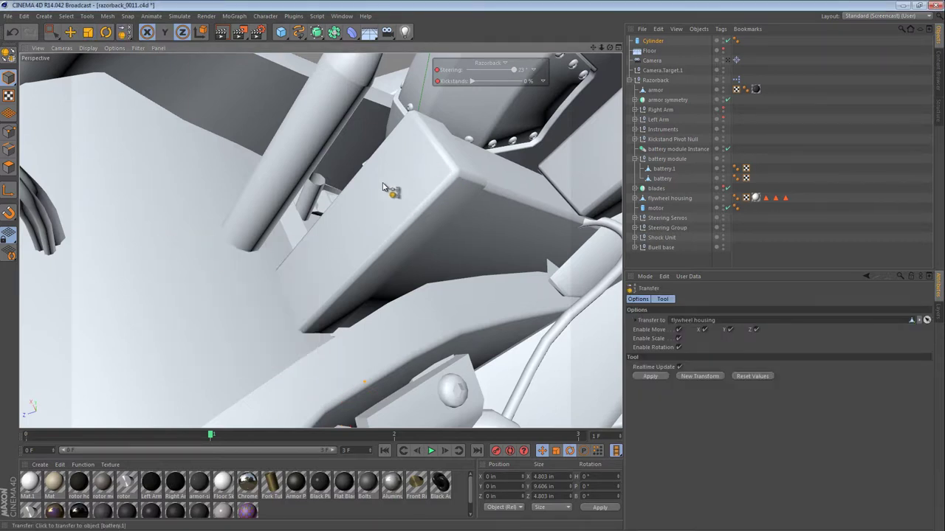
click(465, 204)
key(e)
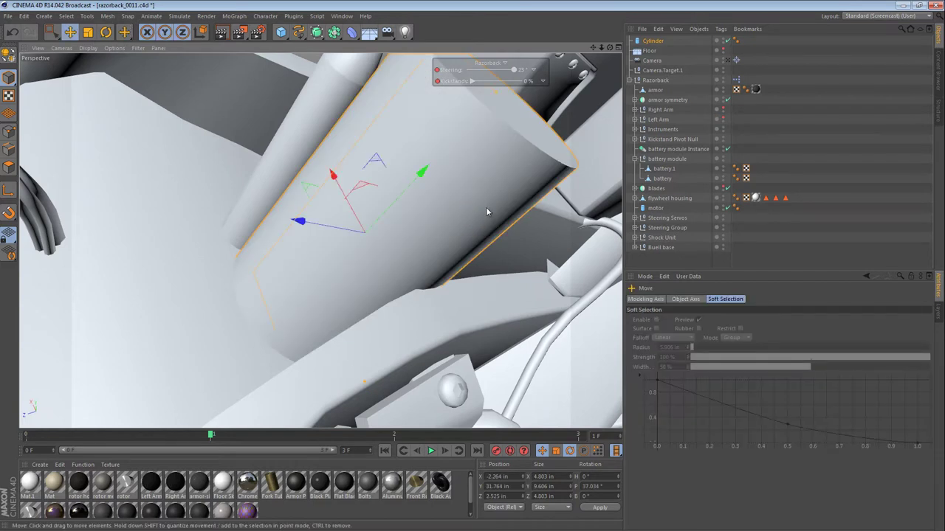
Scale the cylinder to about 1.87 in wide and 3.74 in high, and move it toward the battery's upper end.
key(t)
drag(499, 159, 304, 263)
mouse_move(422, 175)
mouse_down()
mouse_move(473, 125)
mouse_move(430, 184)
mouse_move(460, 154)
mouse_move(405, 152)
mouse_move(387, 105)
mouse_move(458, 191)
mouse_move(431, 188)
mouse_up()
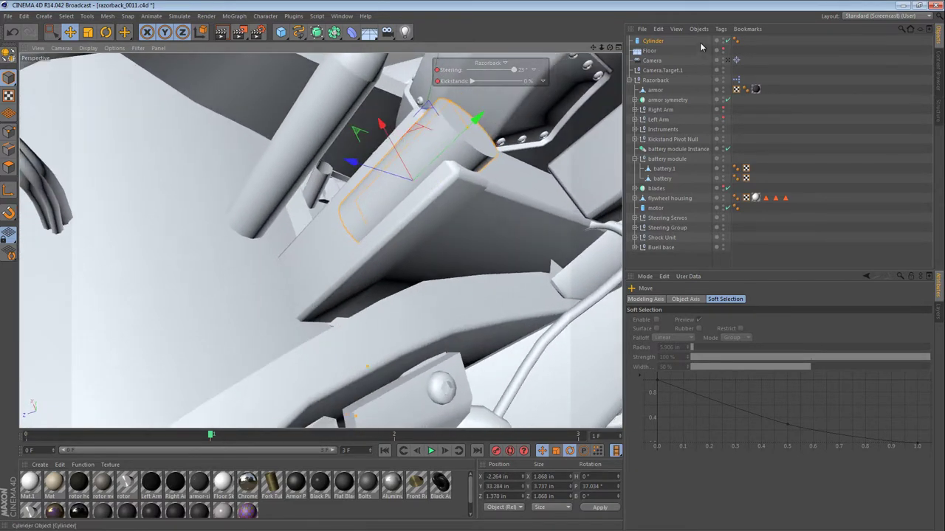
Set the cylinder's orientation to +Z and scale it down to about 0.99 in wide and 1.98 in long.
click(652, 42)
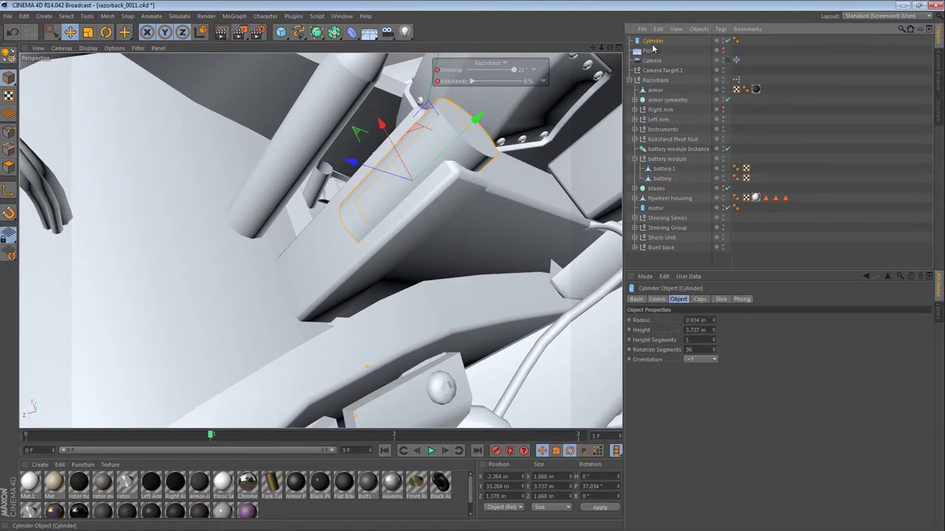
click(705, 360)
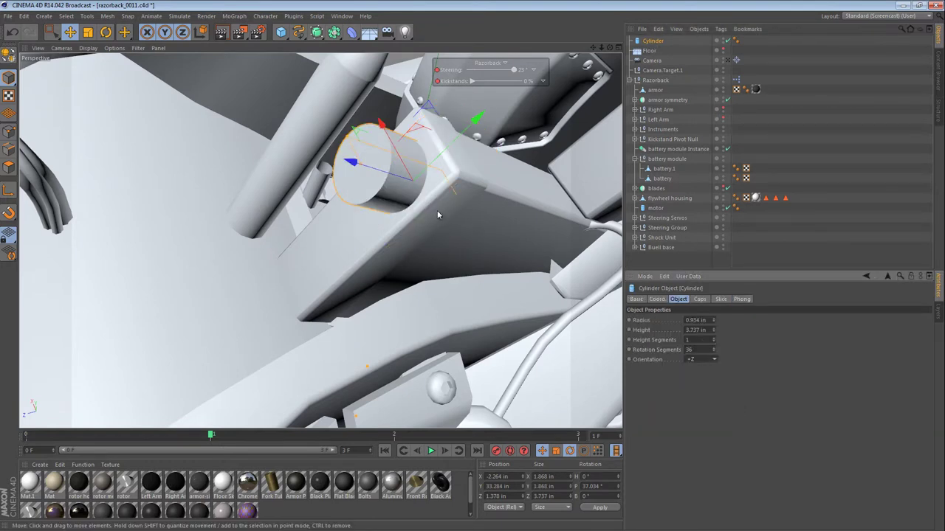
key(t)
drag(438, 167, 386, 204)
key(e)
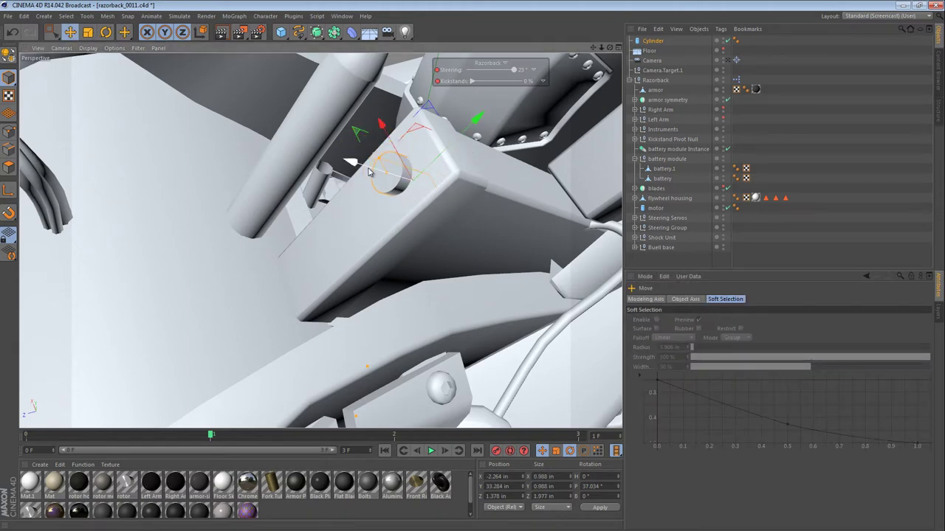
Move the cylinder outward along its Z axis so it protrudes from the battery's end face as a terminal.
drag(368, 171, 341, 162)
alt+right_drag(390, 164, 482, 192)
alt+drag(483, 192, 499, 180)
alt+right_drag(499, 180, 411, 210)
scroll(411, 210, up, 3)
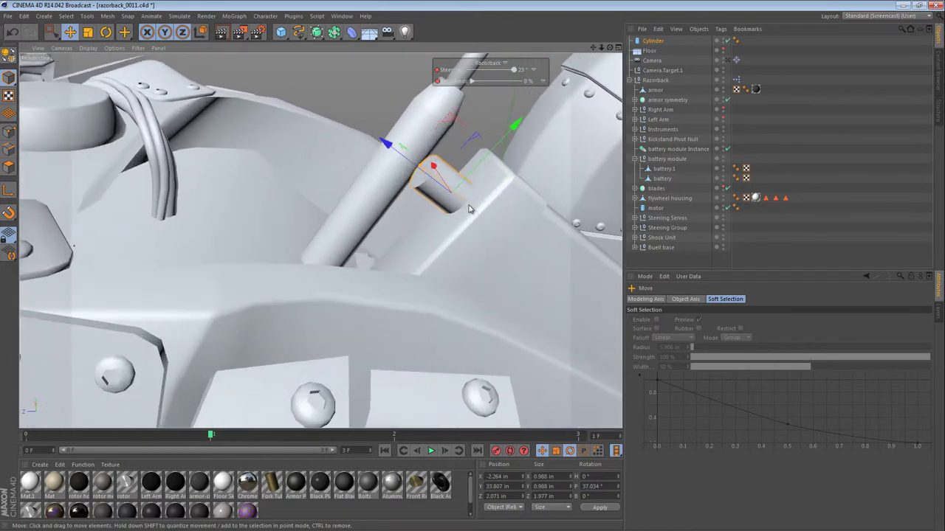
Scale the terminal cylinder down uniformly to about 0.62 in wide and 1.24 in long.
key(t)
drag(491, 188, 389, 231)
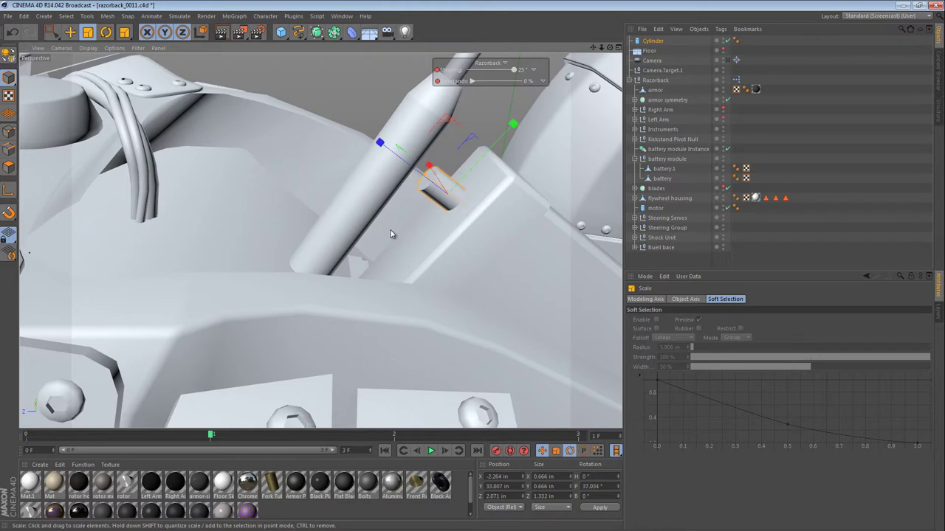
drag(493, 200, 469, 214)
alt+right_drag(457, 192, 512, 187)
alt+middle_drag(513, 187, 490, 197)
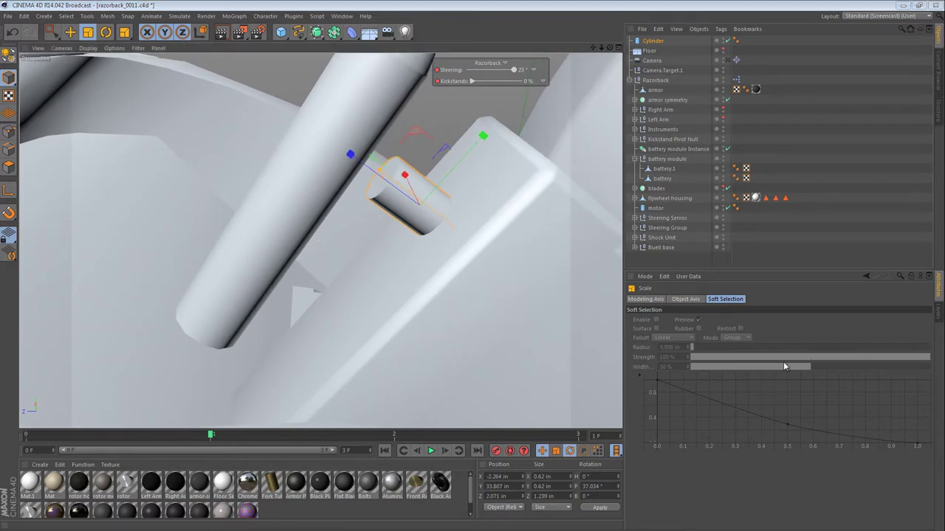
alt+drag(454, 209, 481, 193)
Show wireframe lines over the shading and set the cylinder's rotation segments to 16.
key(e)
key(n)
key(b)
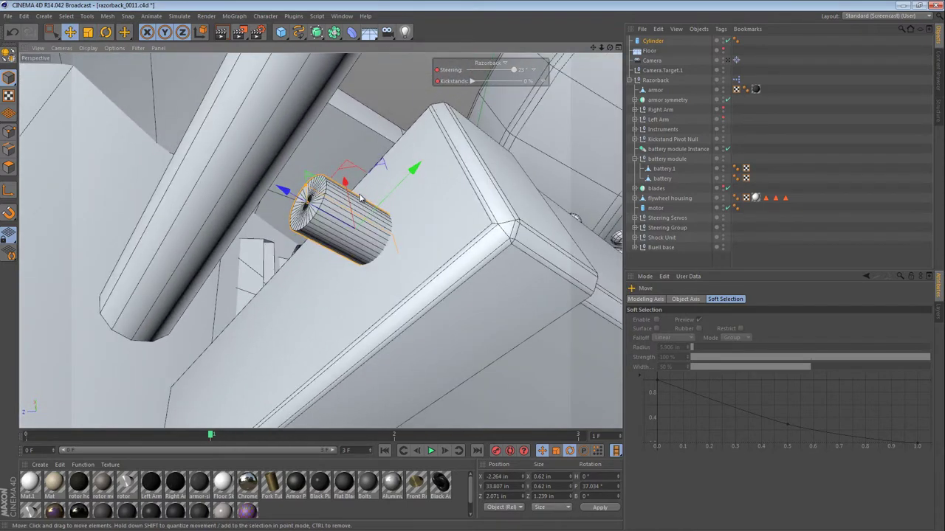
click(640, 42)
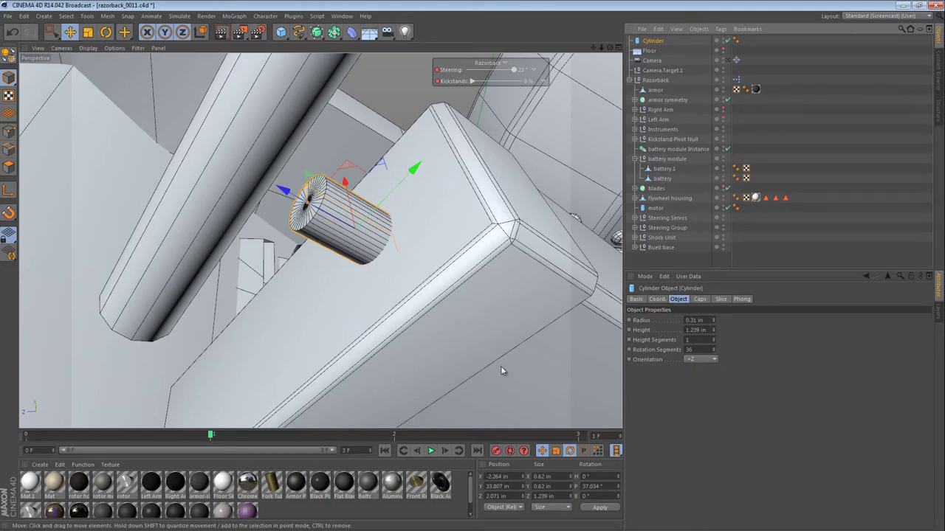
double_click(694, 349)
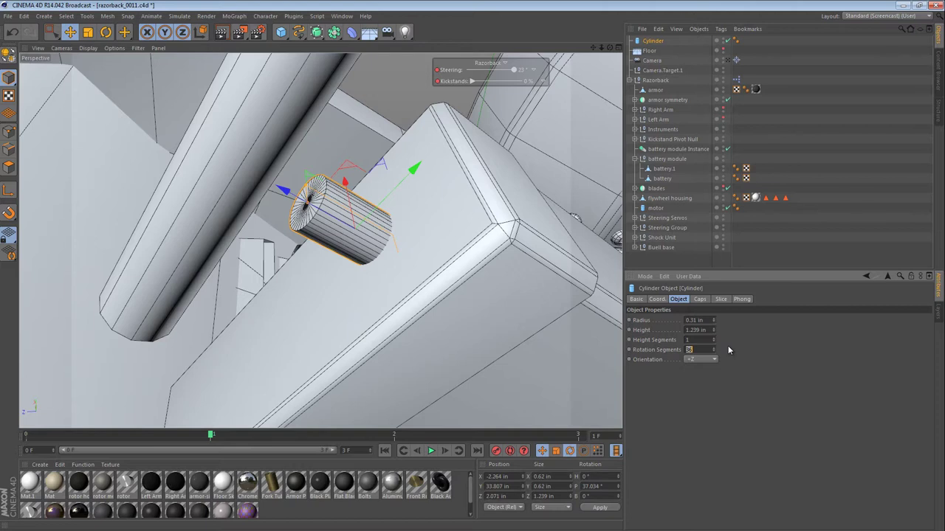
text(16)
key(Return)
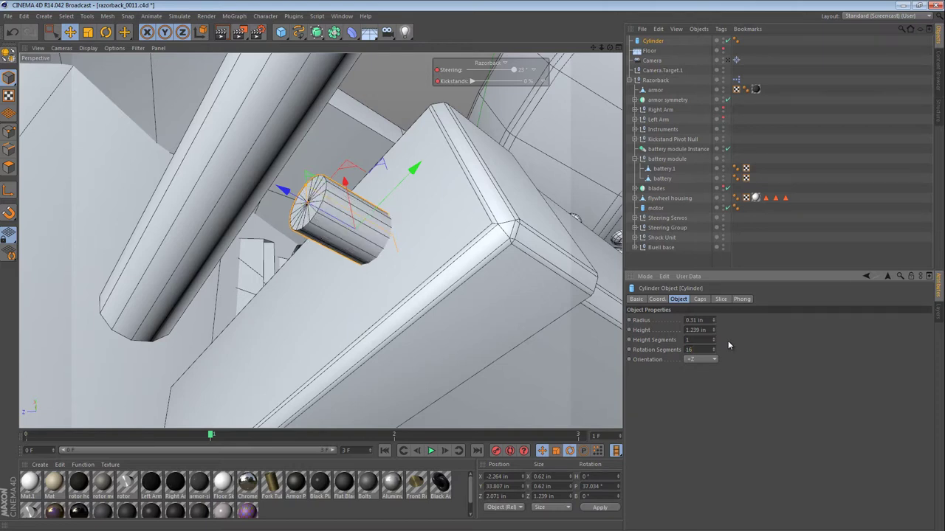
Move the cylinder about 0.5 in further outward along its own Z axis, away from the battery face.
alt+drag(323, 201, 262, 187)
key(e)
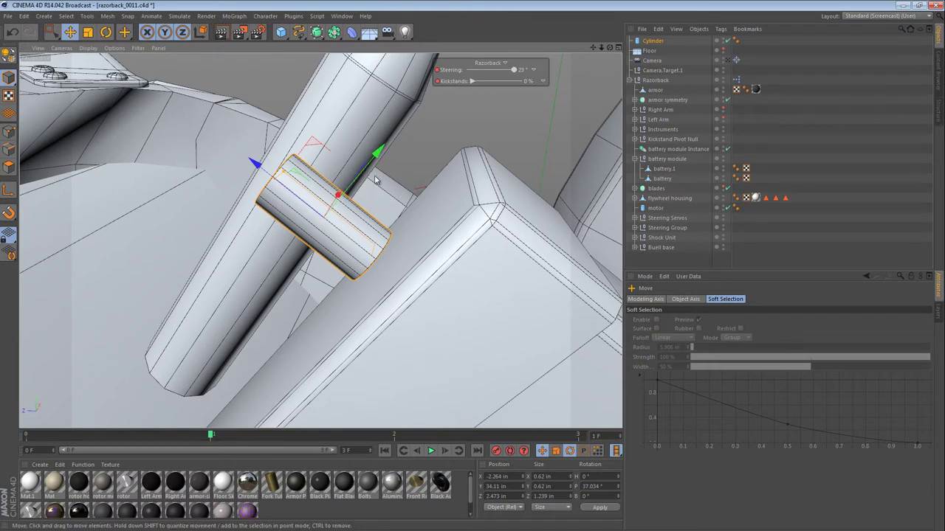
alt+drag(375, 179, 358, 226)
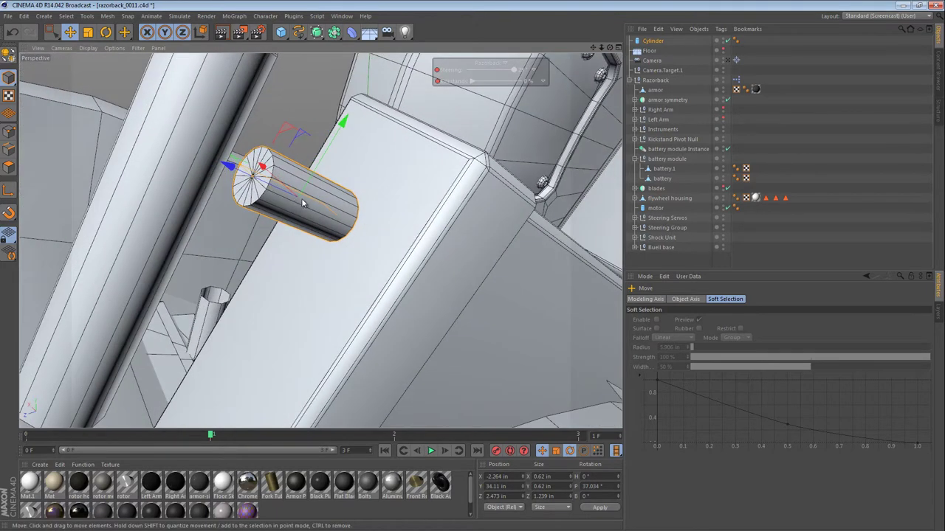
alt+drag(306, 198, 262, 164)
Make the cylinder editable and run Optimize on its points to weld the caps to the body.
click(8, 54)
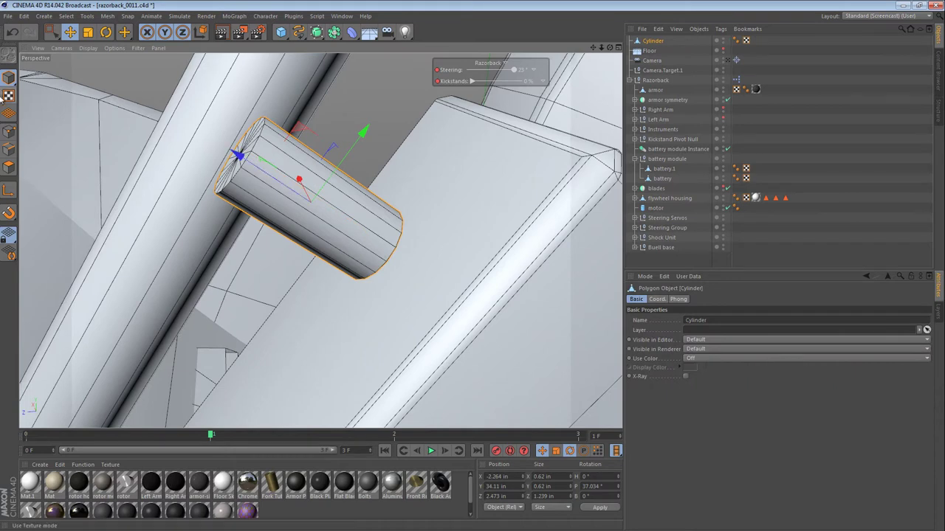
click(8, 132)
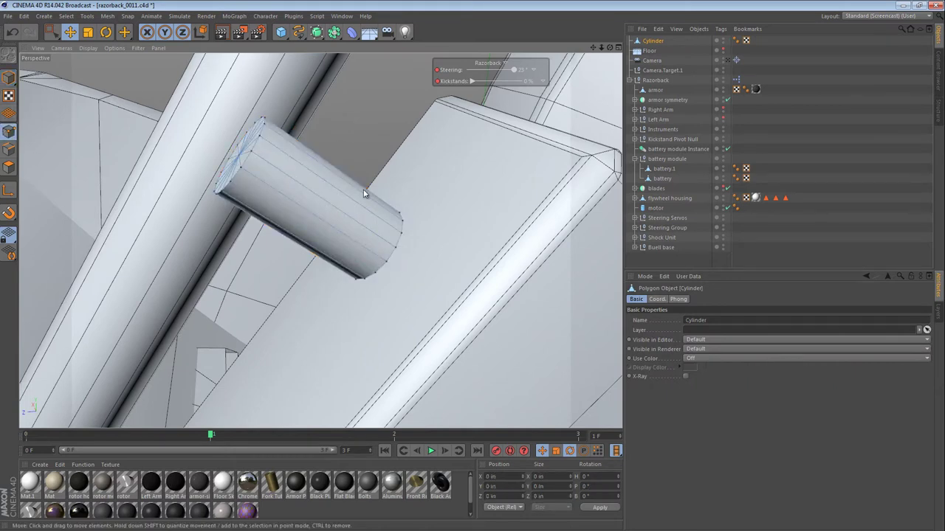
right_click(351, 88)
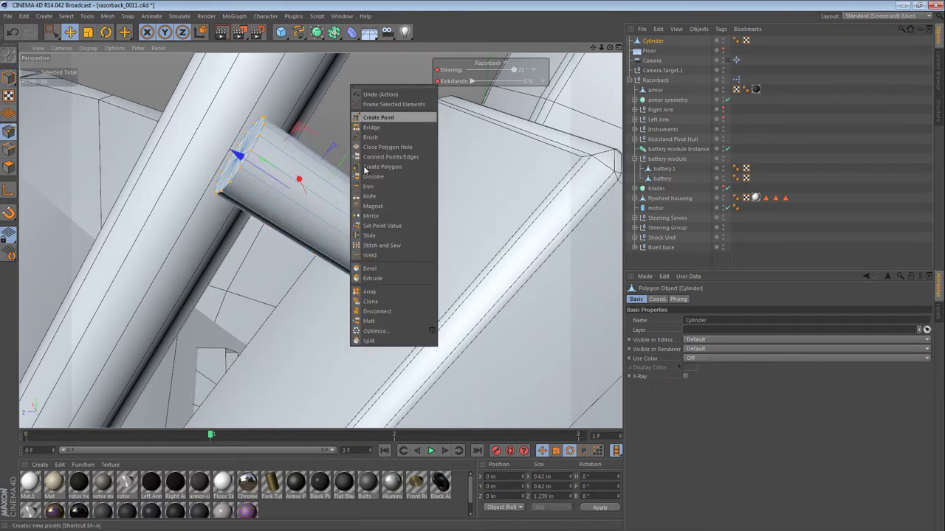
click(386, 332)
alt+drag(318, 175, 417, 192)
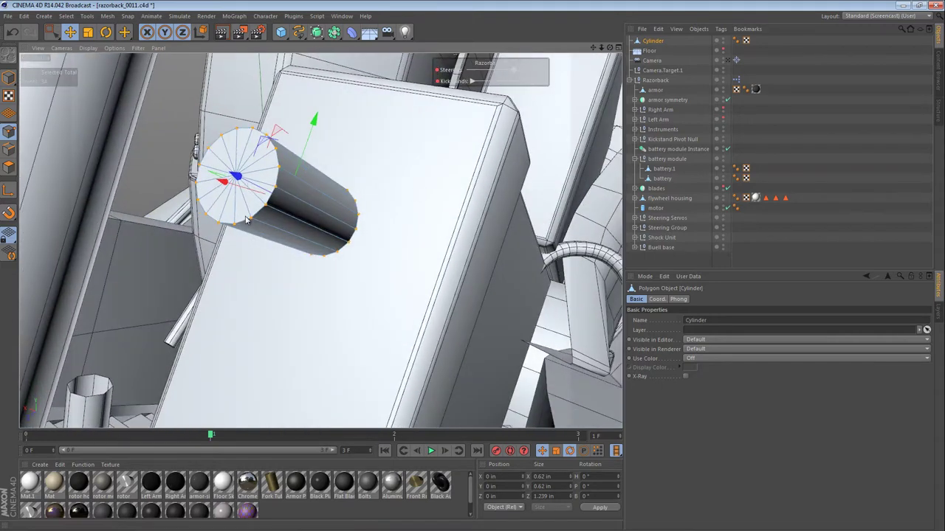
alt+drag(315, 175, 197, 189)
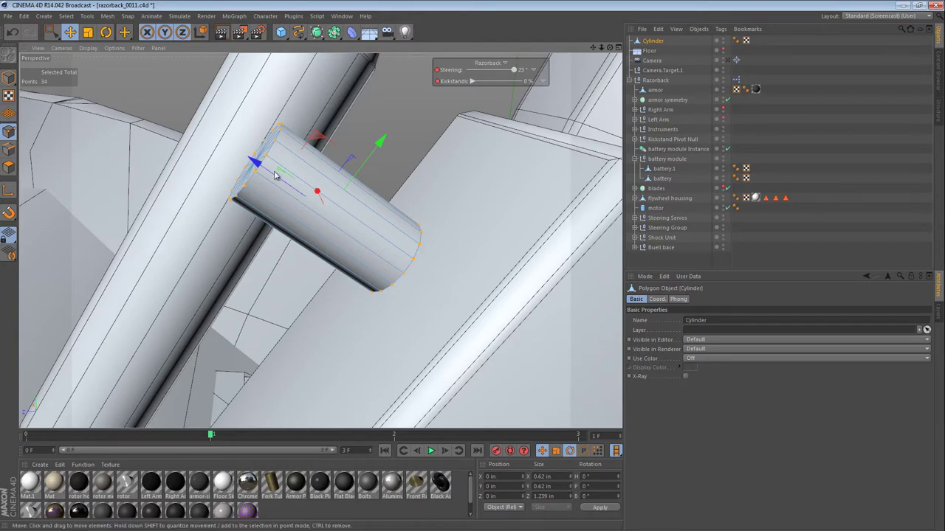
Select the points at the cylinder's battery-side end and move them along Z to about -0.231 in, shortening it.
alt+drag(372, 273, 347, 238)
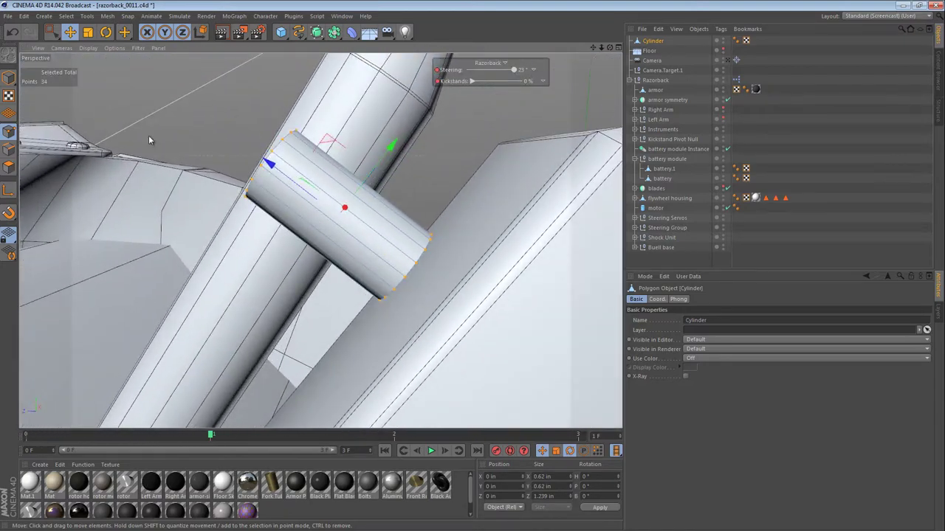
click(51, 31)
drag(508, 182, 312, 337)
drag(330, 211, 407, 202)
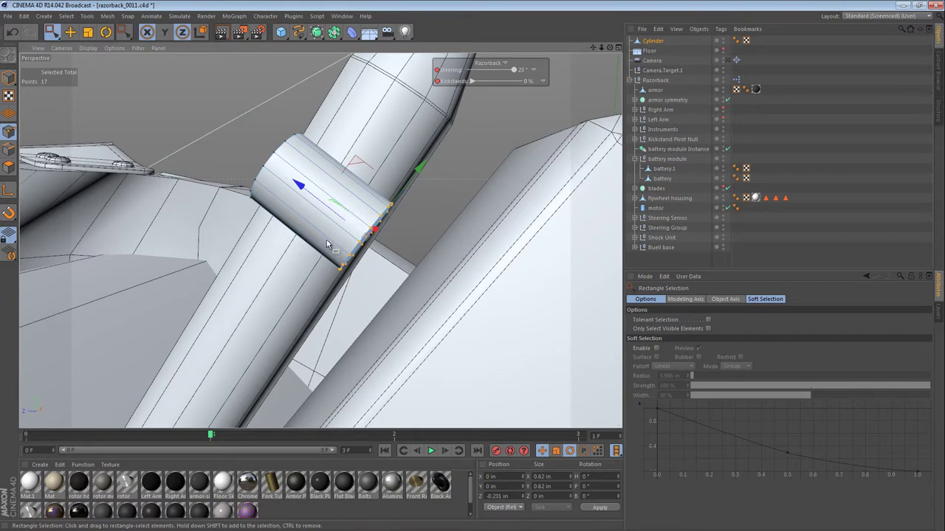
Convert the end-point selection to the cap polygons and scale them out as an extruded flange about 0.98 in wide.
alt+drag(326, 251, 388, 256)
scroll(387, 255, up, 5)
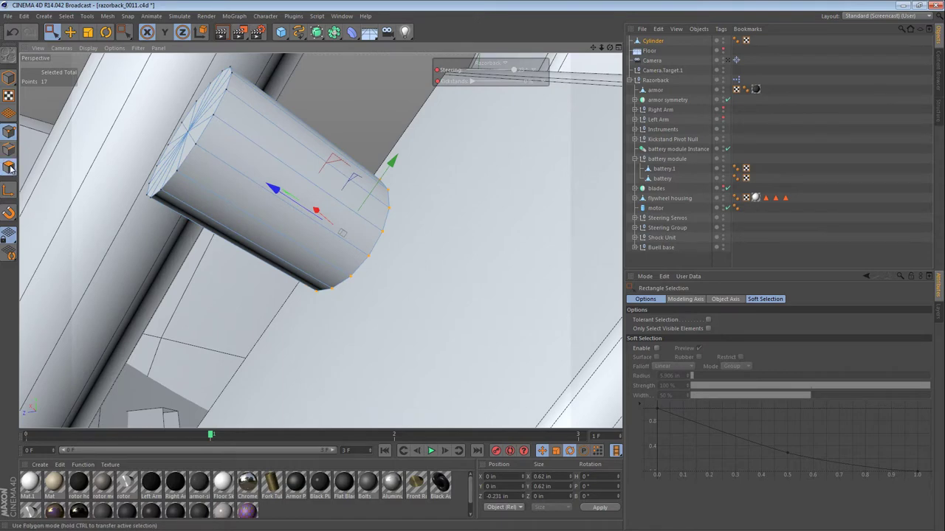
click(9, 168)
alt+drag(303, 203, 344, 225)
key(t)
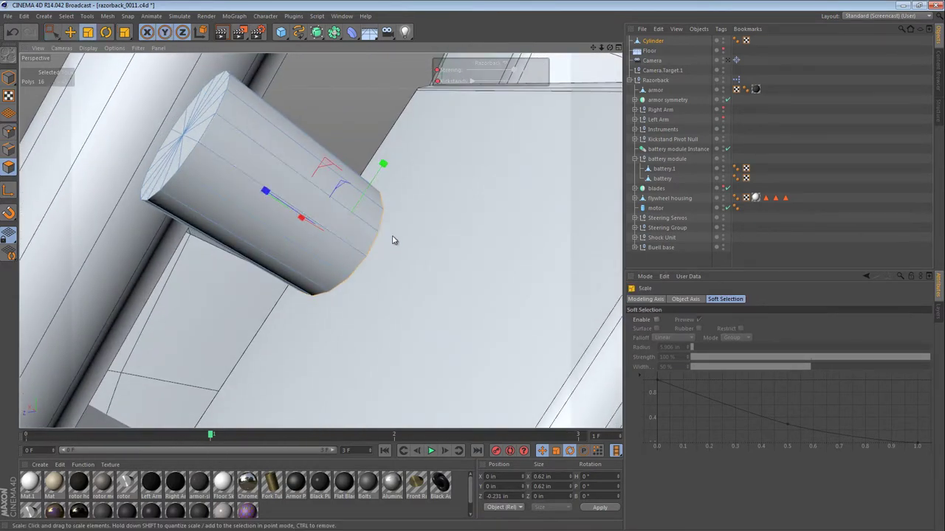
drag(405, 226, 478, 293)
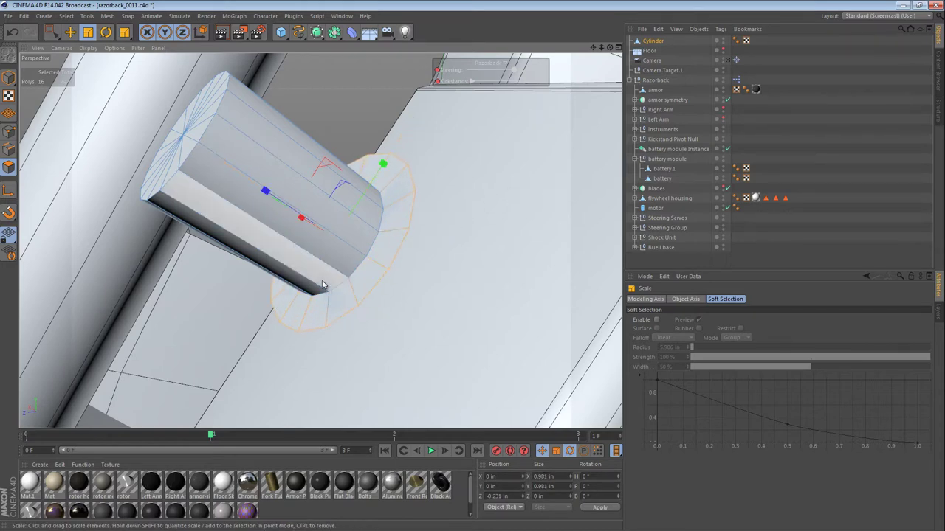
Move the flange's selected cap polygons along Z toward the battery to about -0.256 in.
alt+drag(321, 287, 295, 194)
key(e)
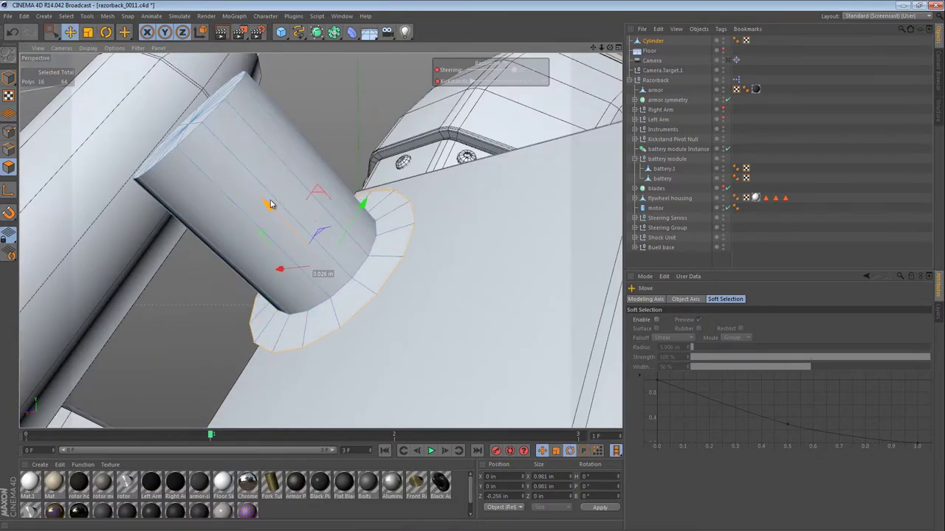
alt+drag(424, 214, 347, 251)
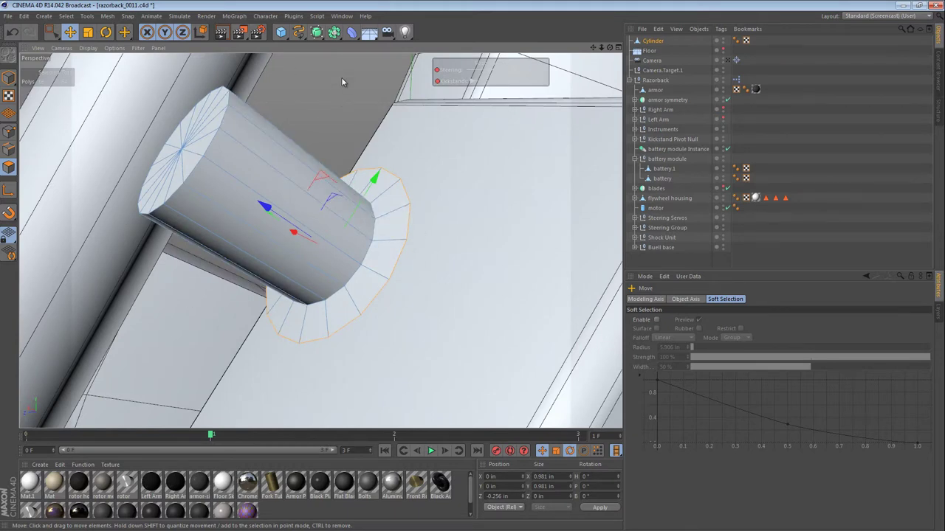
Hide all cylinder polygons except the selected cap, and switch to editing its points face-on.
click(65, 15)
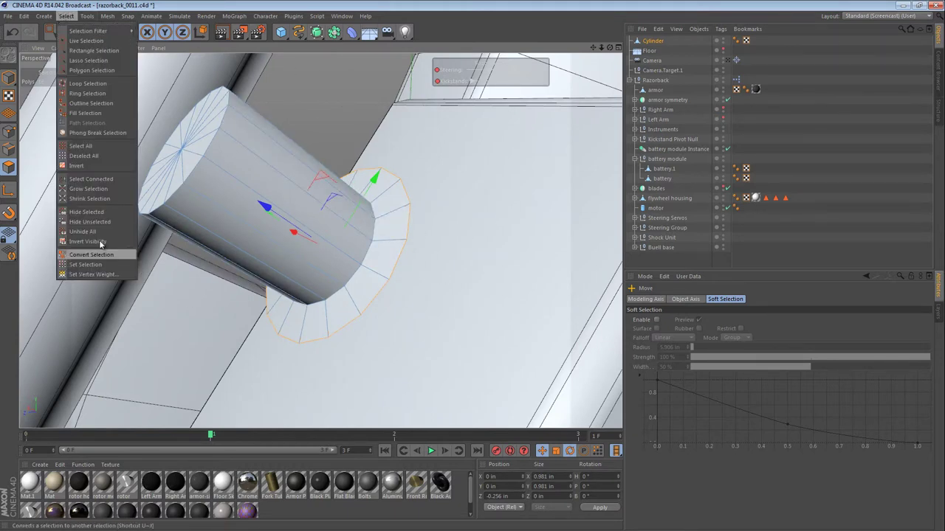
click(90, 222)
alt+drag(325, 248, 486, 271)
click(9, 132)
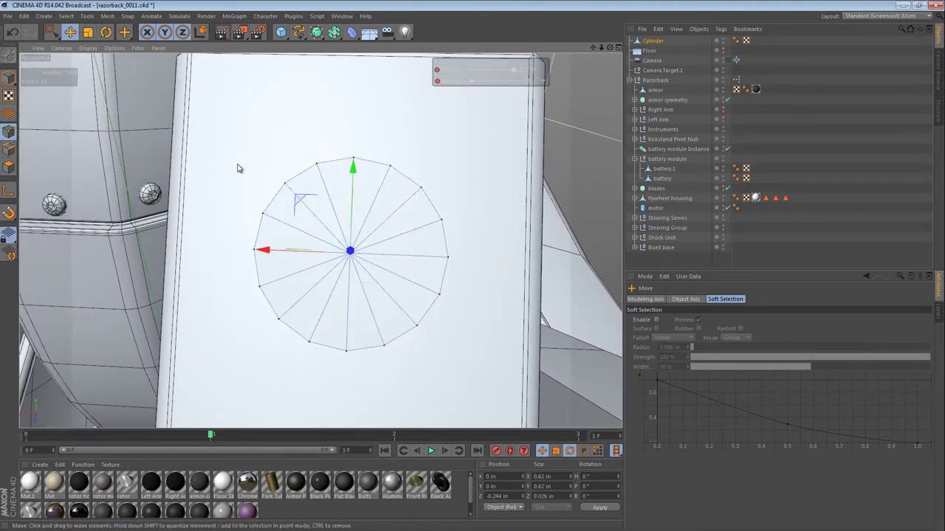
Select the cap's 12 rim points, leaving out the four on its horizontal and vertical axes.
drag(51, 32, 81, 49)
drag(266, 143, 326, 195)
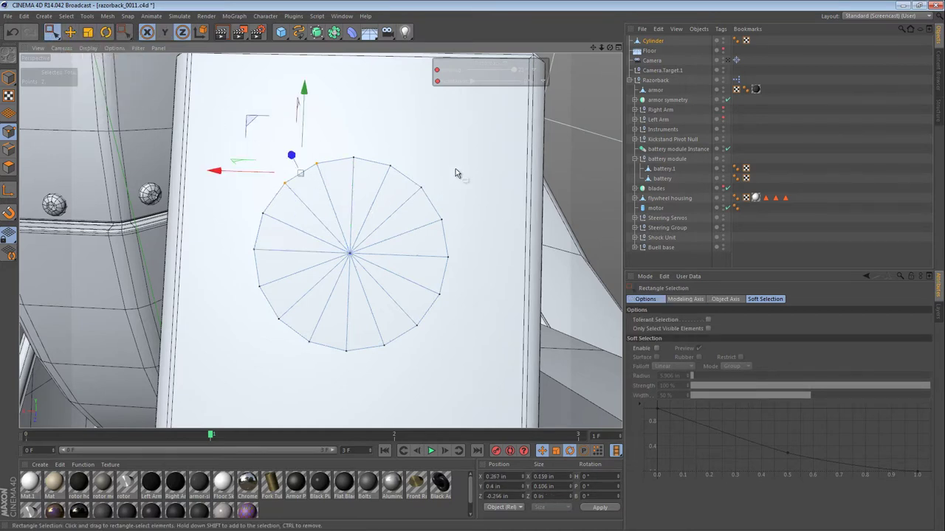
drag(460, 168, 419, 229)
shift+drag(433, 370, 374, 317)
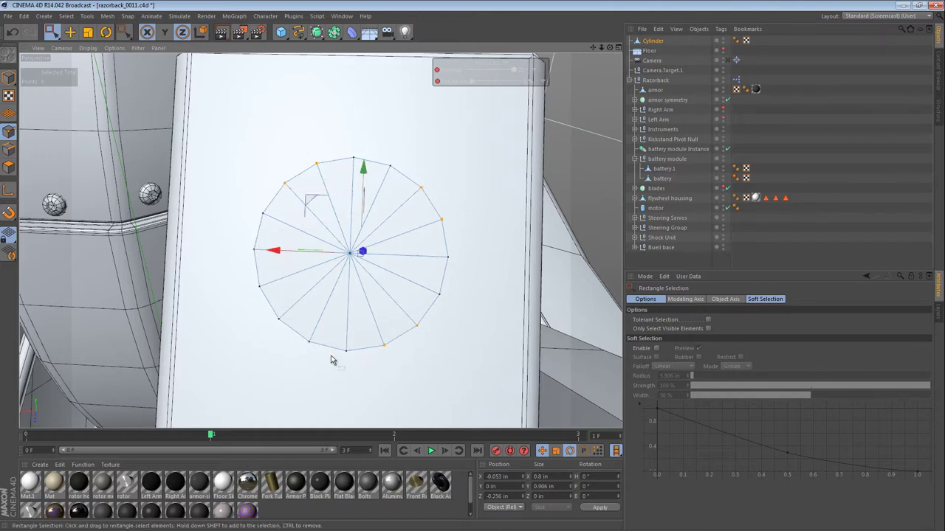
shift+drag(282, 325, 253, 309)
key(t)
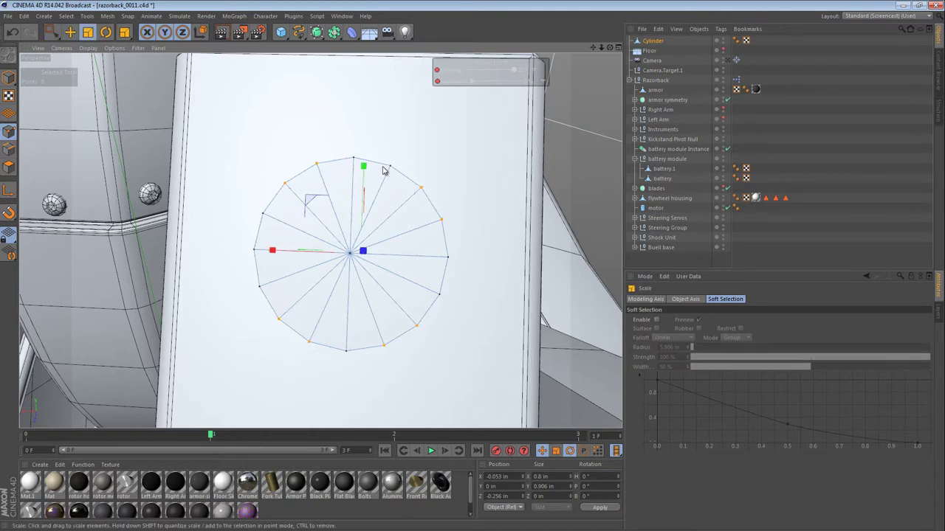
click(51, 32)
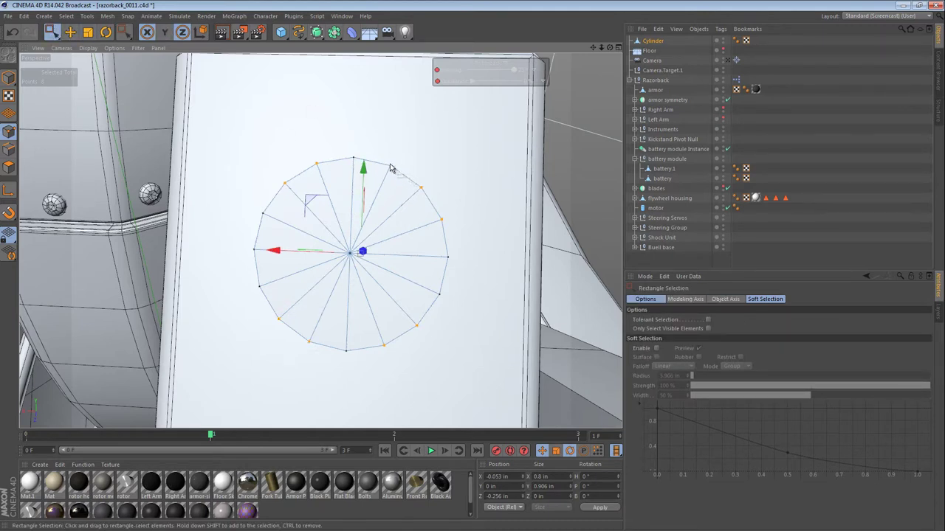
drag(238, 202, 288, 232)
shift+drag(245, 282, 279, 312)
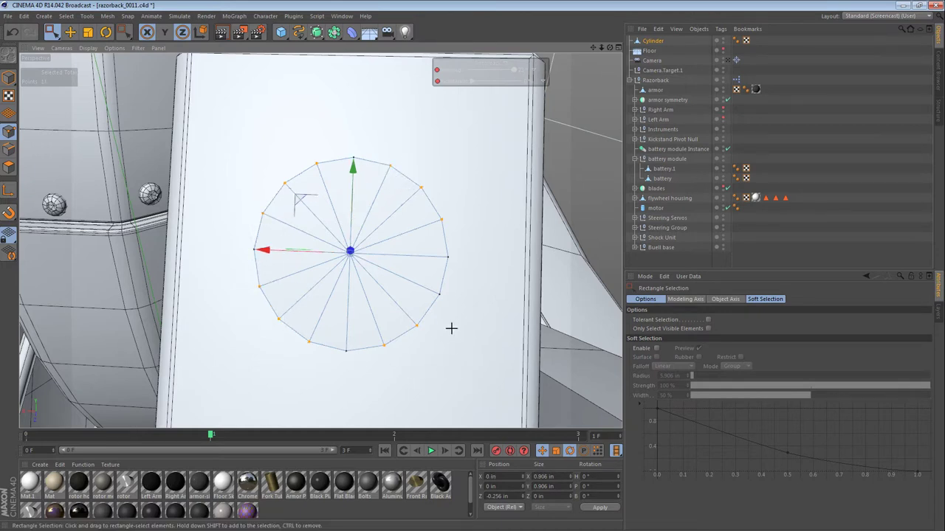
Scale the 12 selected rim points outward to about 0.974 in along X and 0.97 in along Y.
key(t)
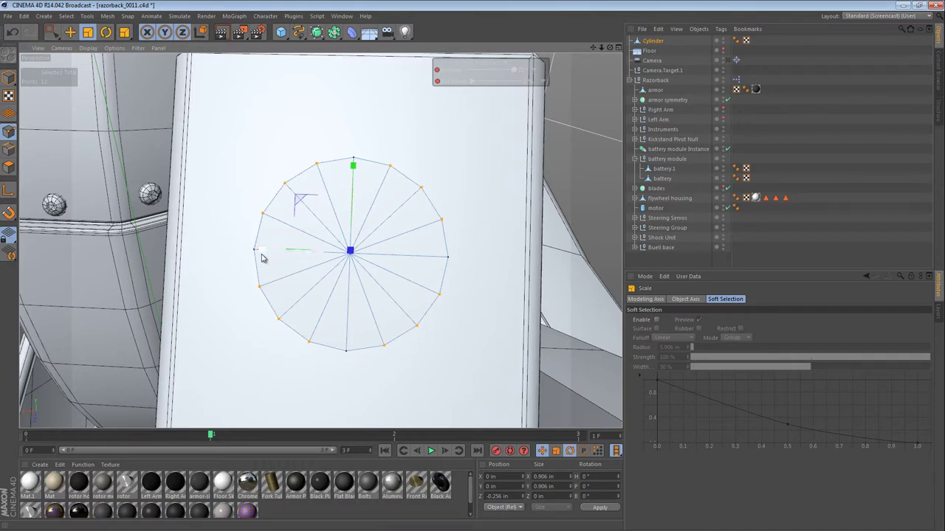
drag(262, 254, 258, 253)
mouse_move(354, 171)
mouse_down()
mouse_move(354, 156)
mouse_move(352, 167)
mouse_up()
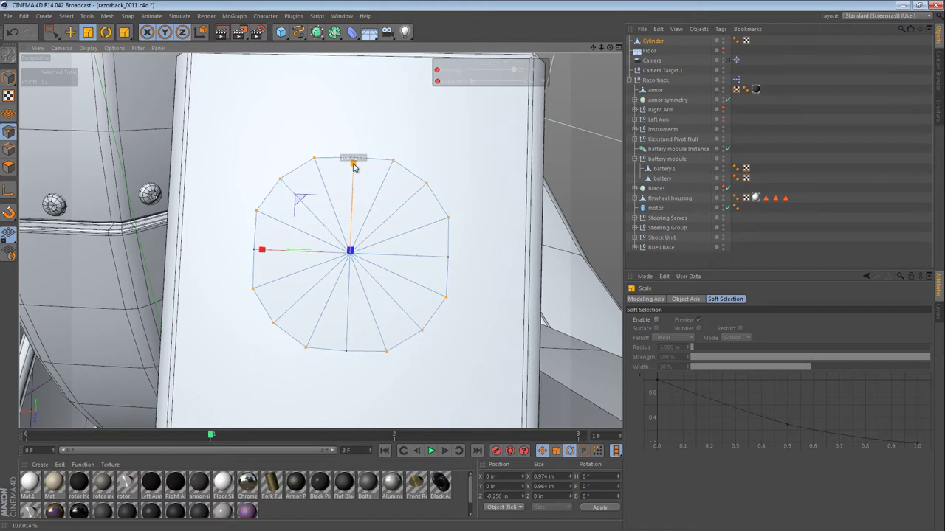
drag(353, 173, 353, 173)
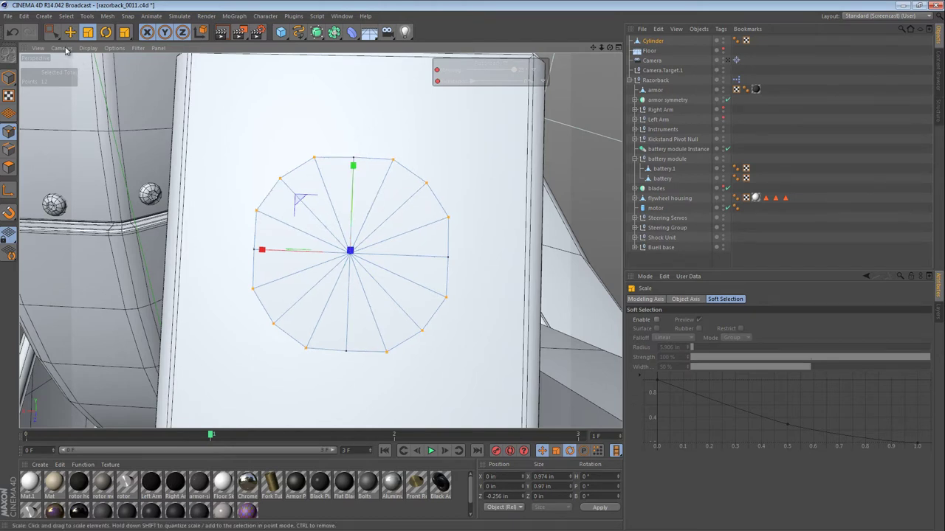
Reduce the selection to the four diagonal corner points and scale them to about 0.975 by 0.957 in, squaring the cap.
key(0)
ctrl+drag(313, 144, 404, 163)
ctrl+drag(469, 193, 288, 362)
ctrl+drag(235, 188, 262, 315)
key(t)
drag(352, 174, 375, 149)
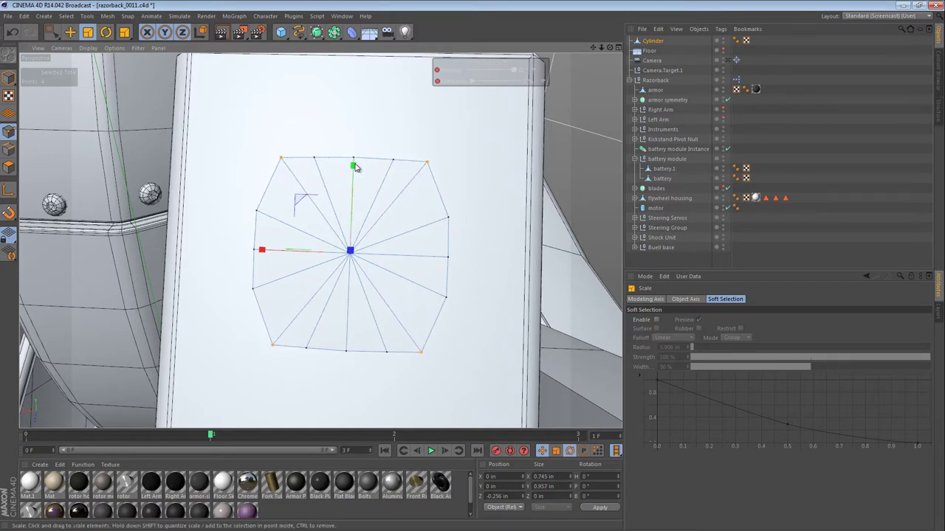
drag(262, 250, 235, 258)
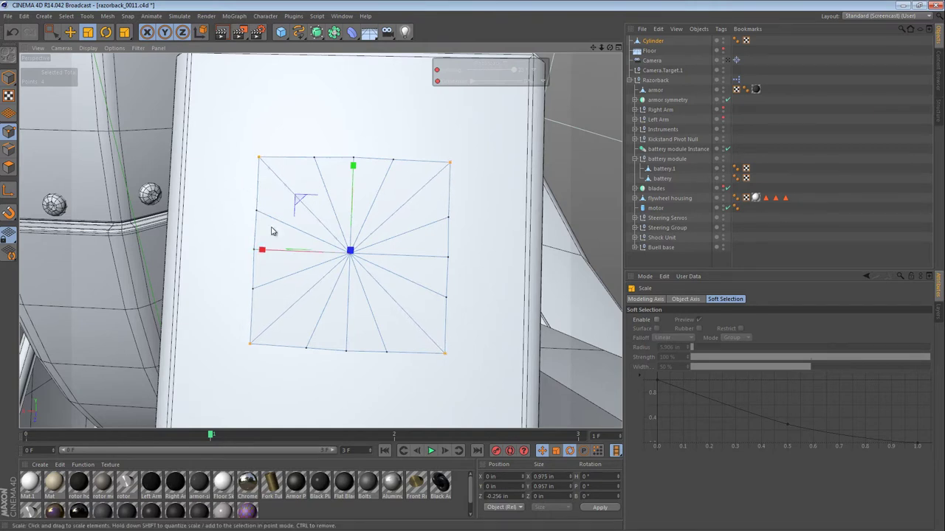
Select the five points along the cap's upper edge and flatten them to 0 in size along Y.
key(0)
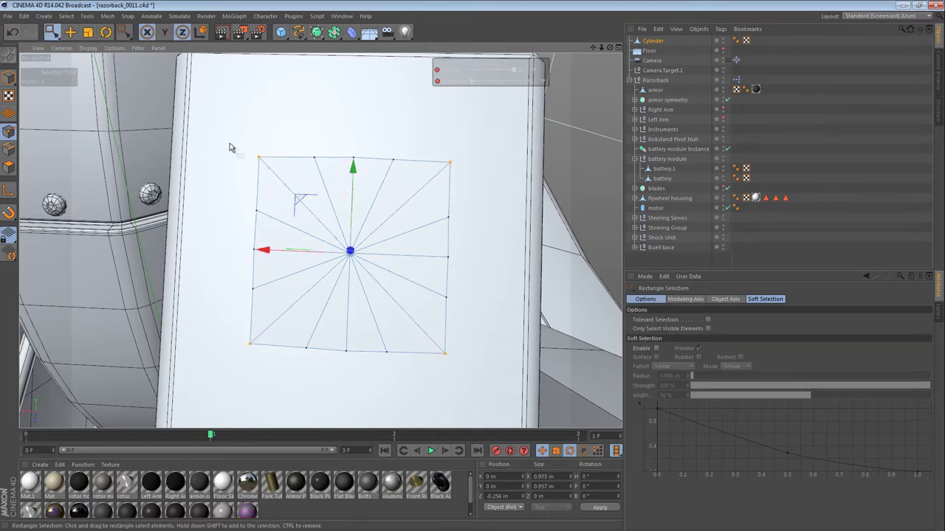
drag(204, 108, 575, 184)
key(t)
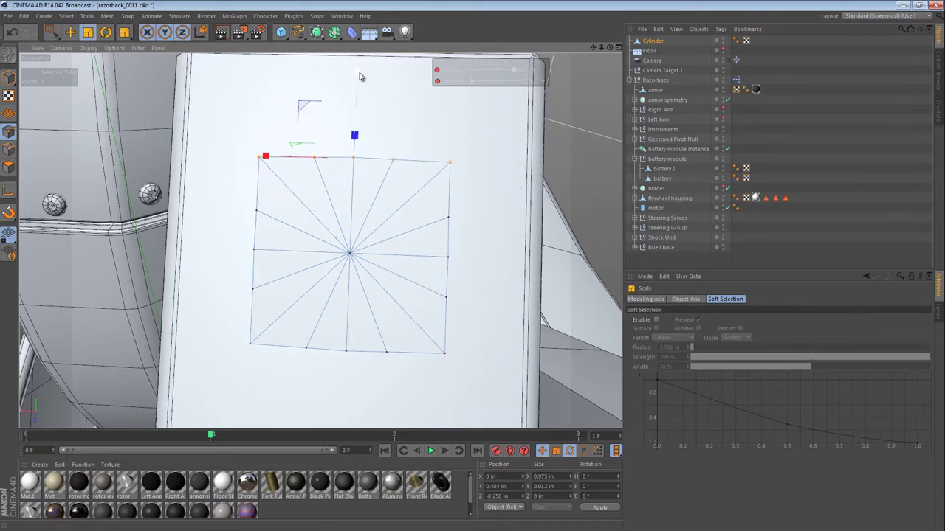
drag(357, 77, 360, 164)
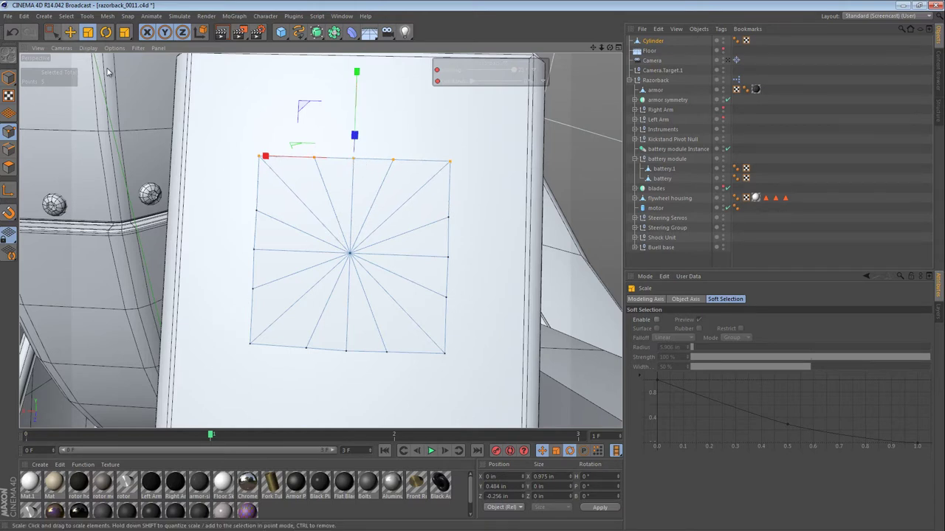
Select the five points along the cap's lower edge and flatten them along Y.
key(0)
drag(224, 332, 487, 384)
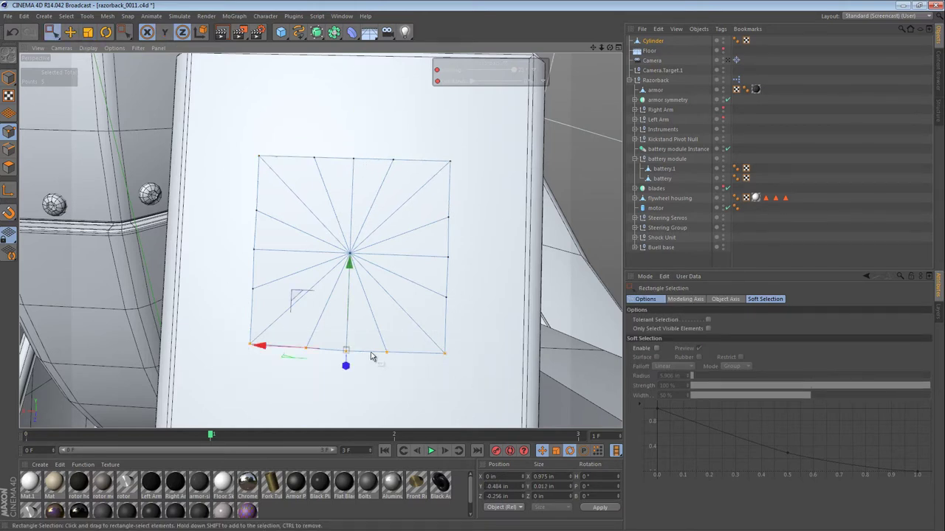
key(t)
drag(349, 264, 349, 316)
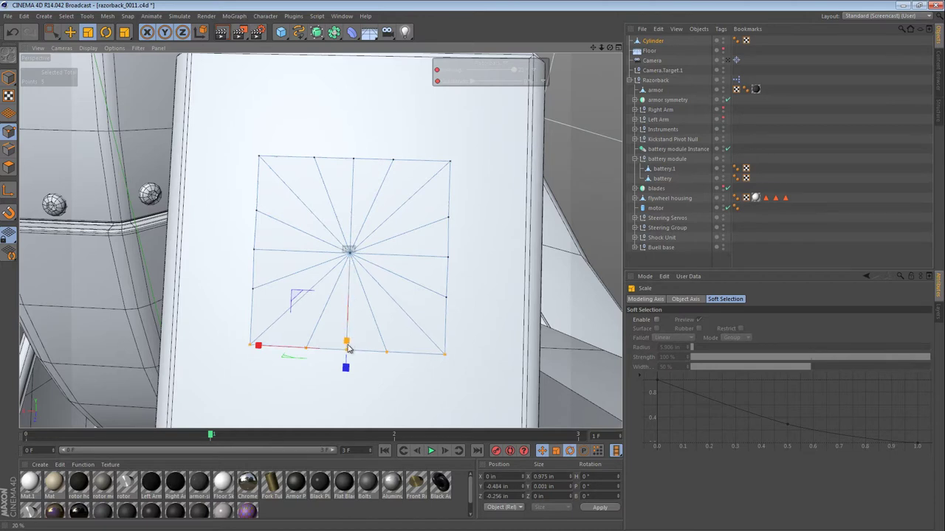
drag(348, 350, 349, 350)
Select the five points on each of the cap's two vertical edges in turn and flatten each set to 0 in along X.
key(0)
drag(468, 369, 425, 111)
key(t)
drag(357, 256, 446, 261)
key(0)
drag(214, 131, 280, 390)
key(t)
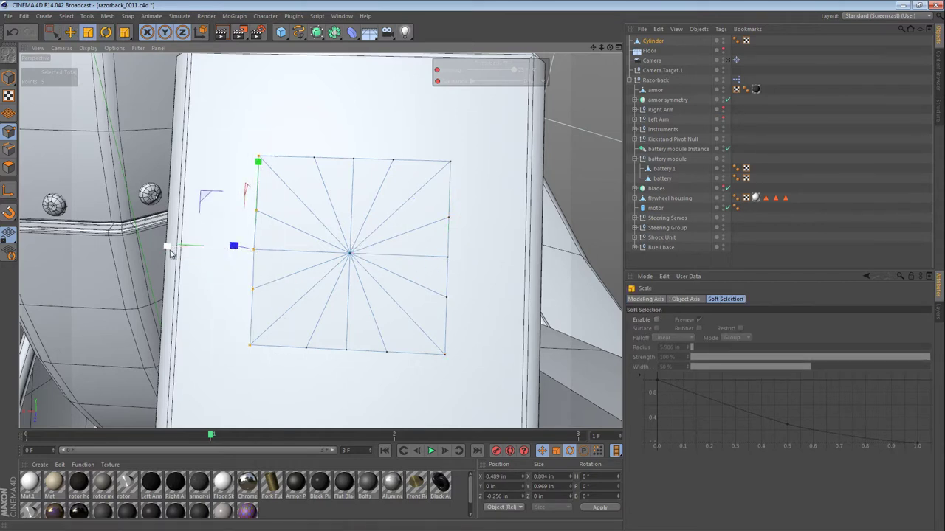
drag(177, 251, 248, 254)
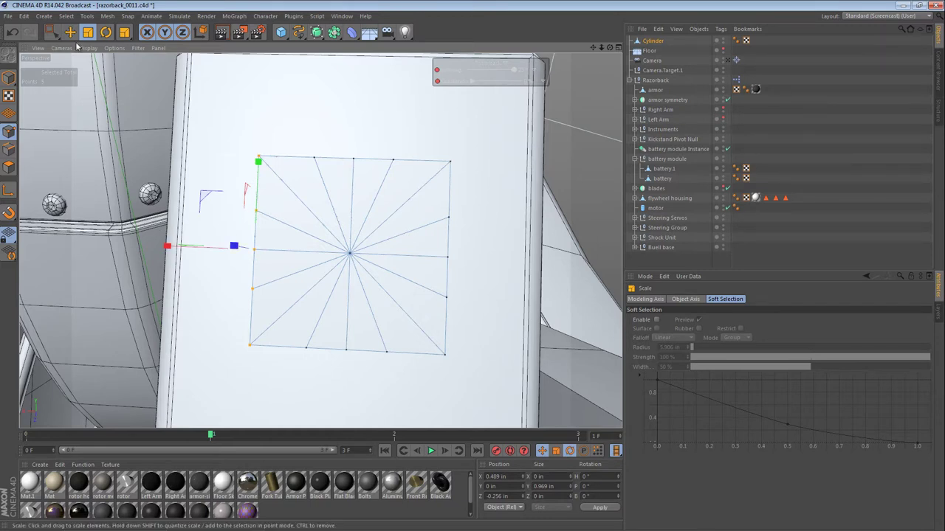
Select the six points between the corners on the cap's two vertical edges.
key(0)
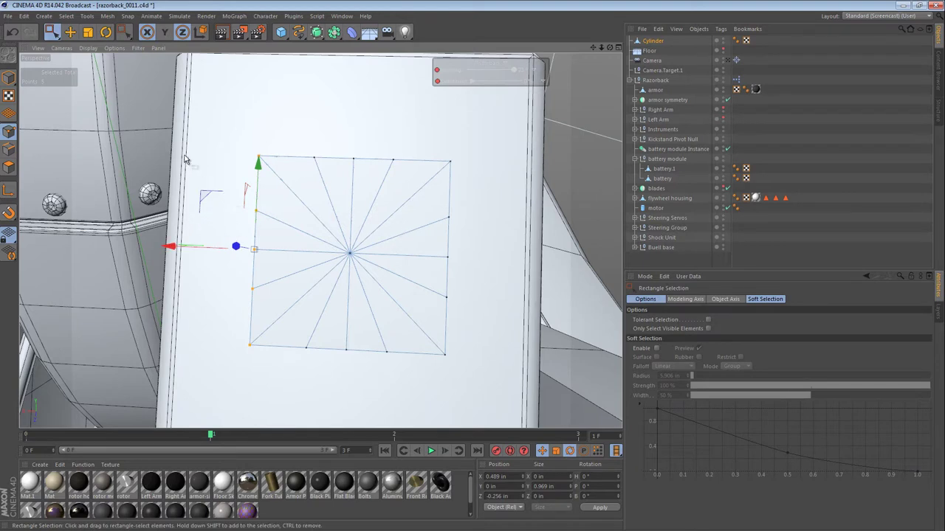
drag(231, 196, 285, 313)
drag(489, 313, 435, 213)
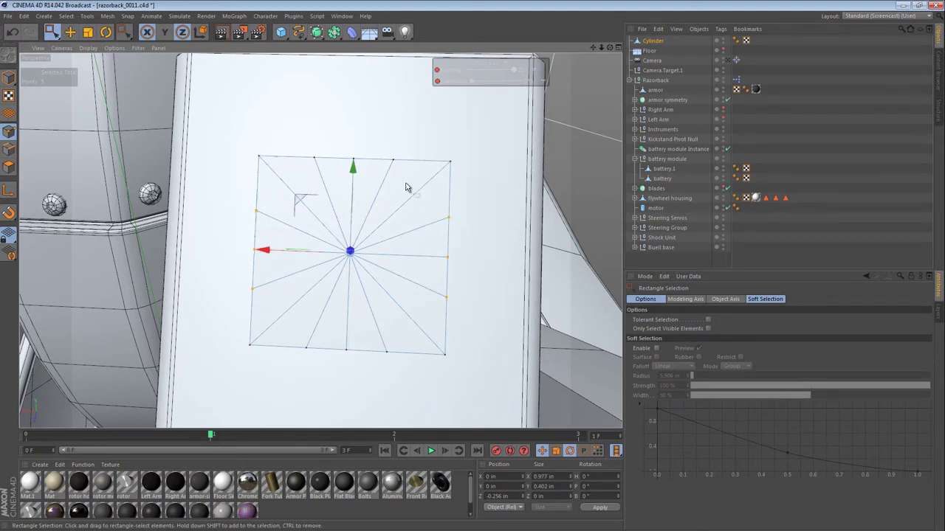
shift+drag(316, 148, 417, 179)
shift+drag(293, 334, 413, 374)
key(t)
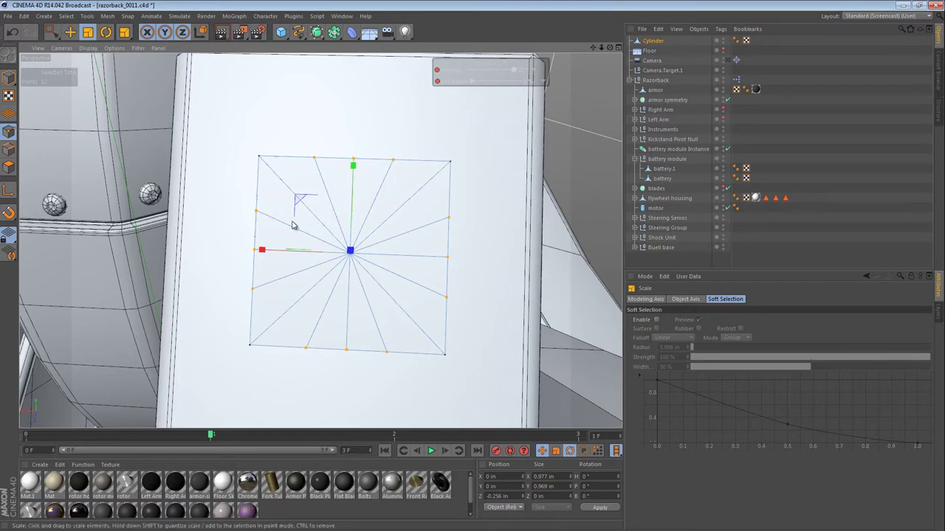
key(ctrl+z)
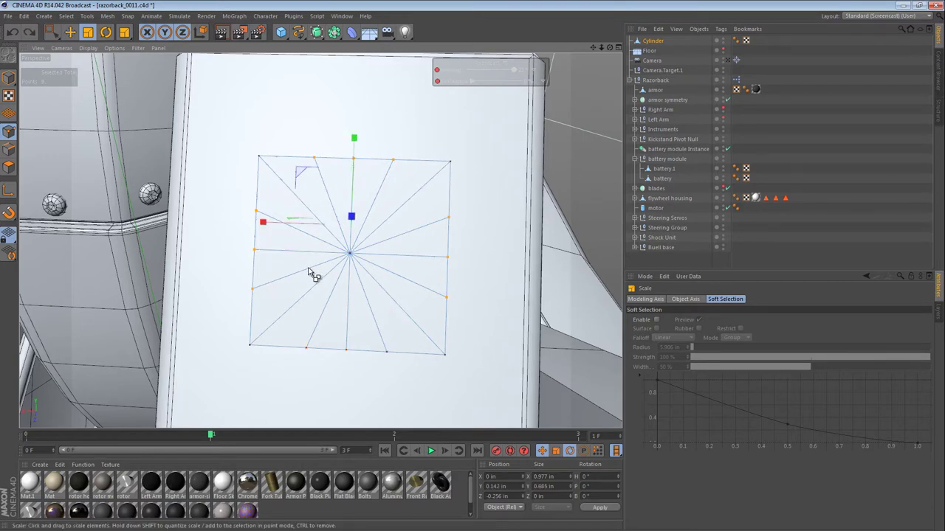
key(ctrl+z)
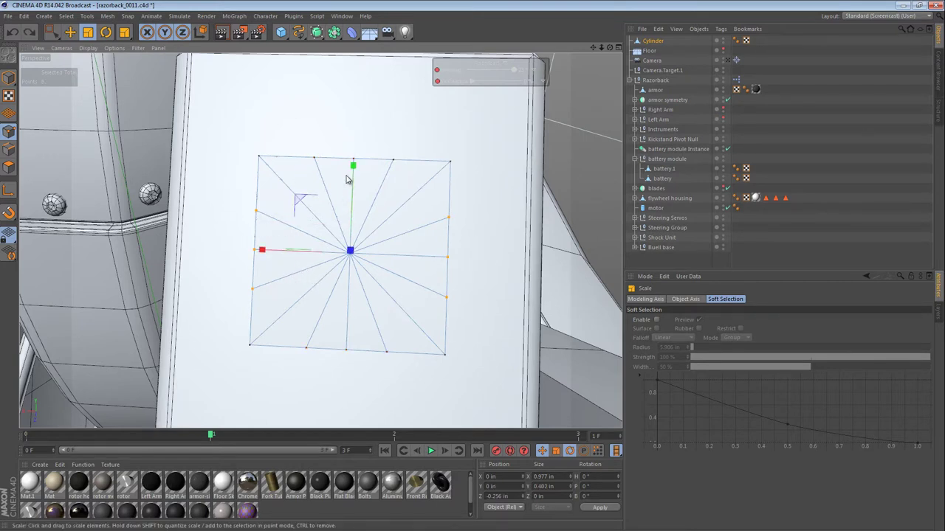
Scale the six selected side points outward along Y so the outer ones sit close to the cap's corners.
drag(353, 167, 362, 76)
key(ctrl+z)
drag(355, 161, 358, 72)
Select the six points between the corners on the upper and lower edges and scale them to about 0.847 in along X.
click(52, 32)
drag(307, 128, 404, 191)
shift+drag(296, 334, 406, 380)
key(t)
drag(263, 250, 163, 252)
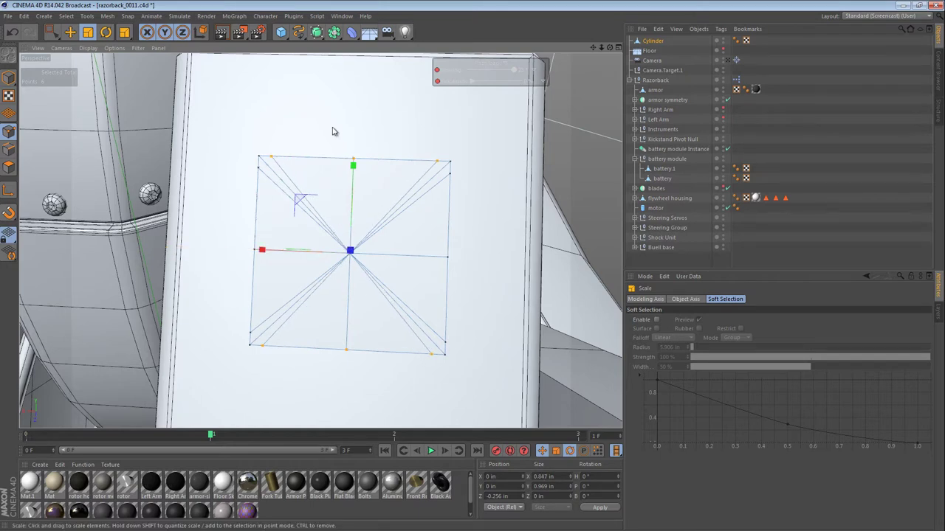
Select the cap's four corner points and scale them in to about 0.948 by 0.94 in, rounding the corners.
key(e)
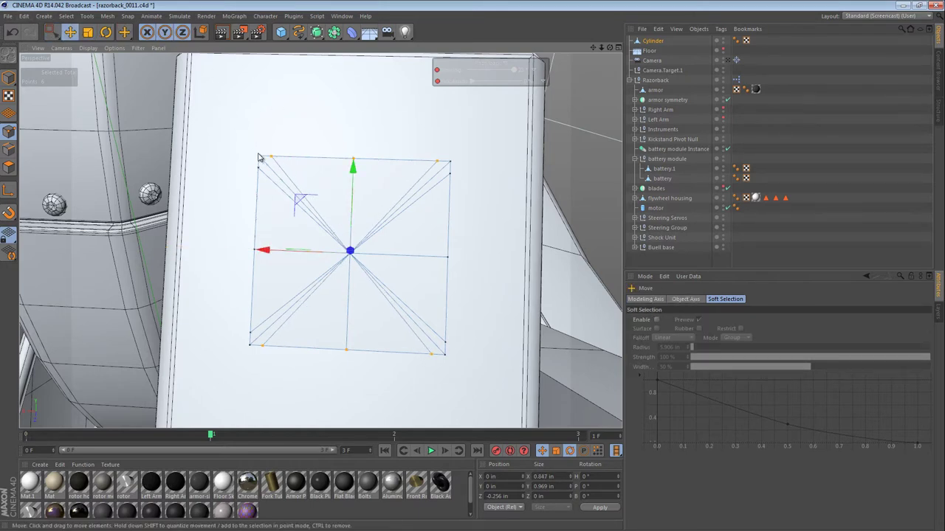
click(258, 157)
shift+click(450, 162)
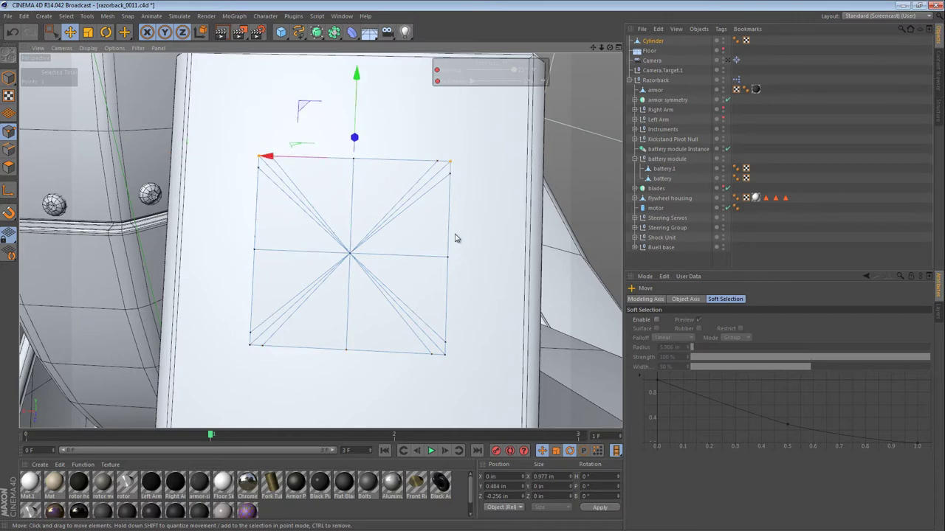
shift+click(444, 355)
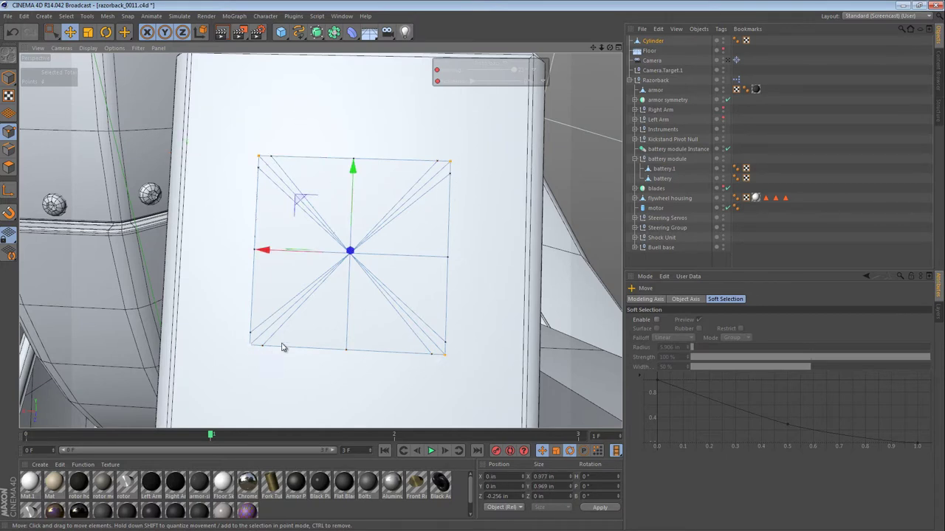
key(t)
drag(476, 197, 471, 198)
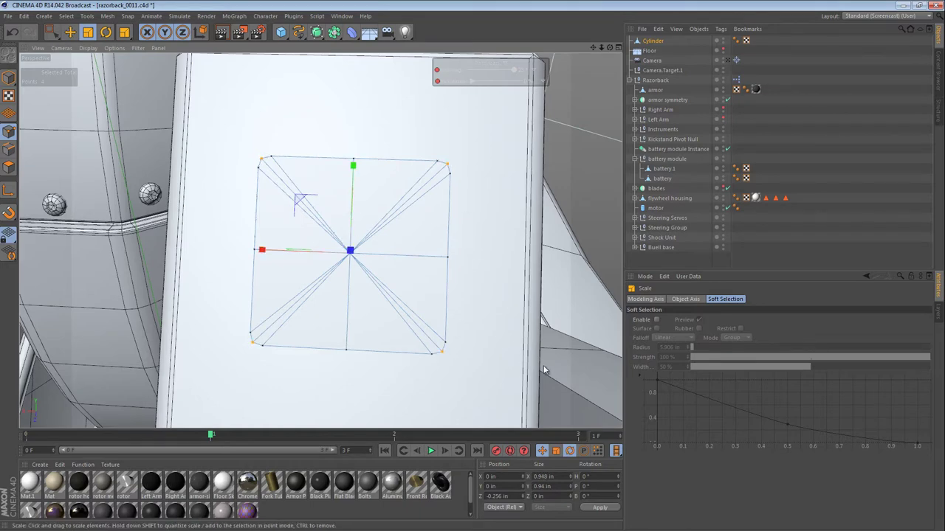
Switch to polygon editing and unhide the rest of the cylinder.
click(9, 167)
alt+drag(382, 232, 238, 184)
click(70, 15)
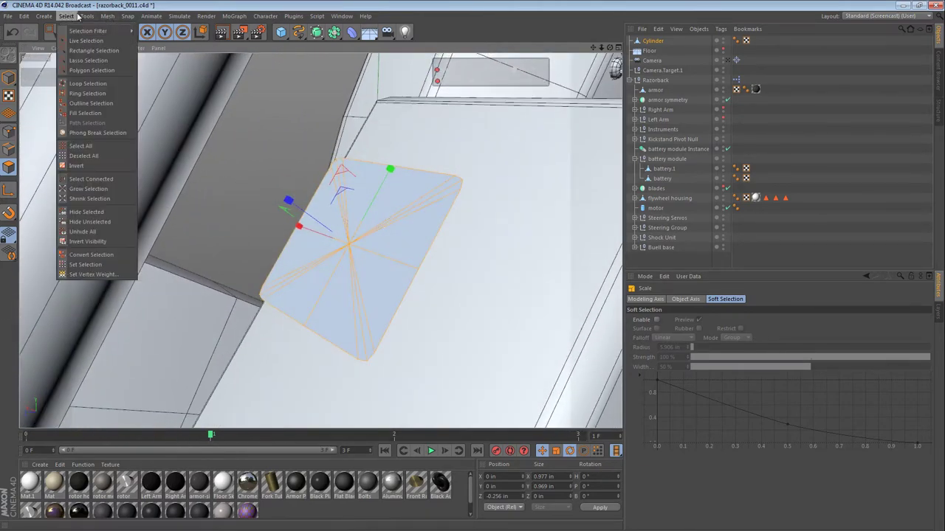
click(82, 232)
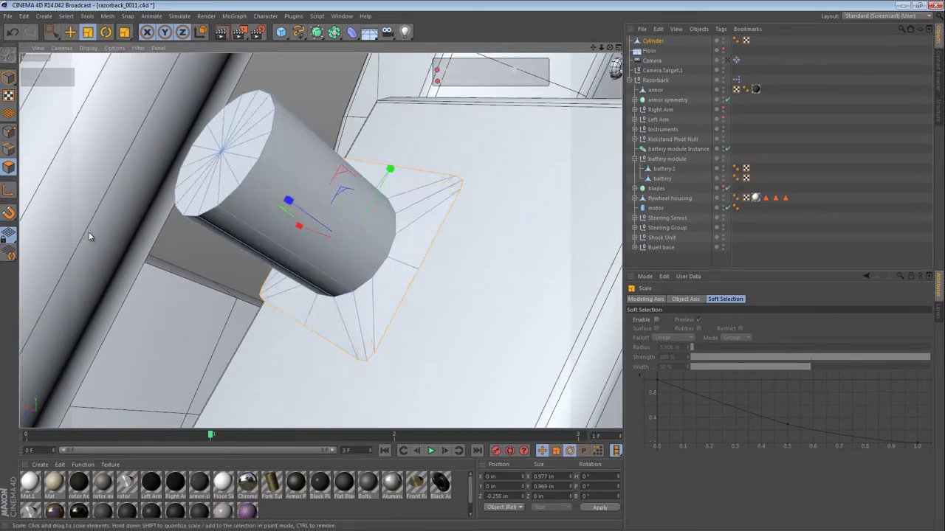
Extrude the cylinder's square end cap outward by about 0.52 in to form a base block.
alt+drag(306, 249, 336, 207)
key(e)
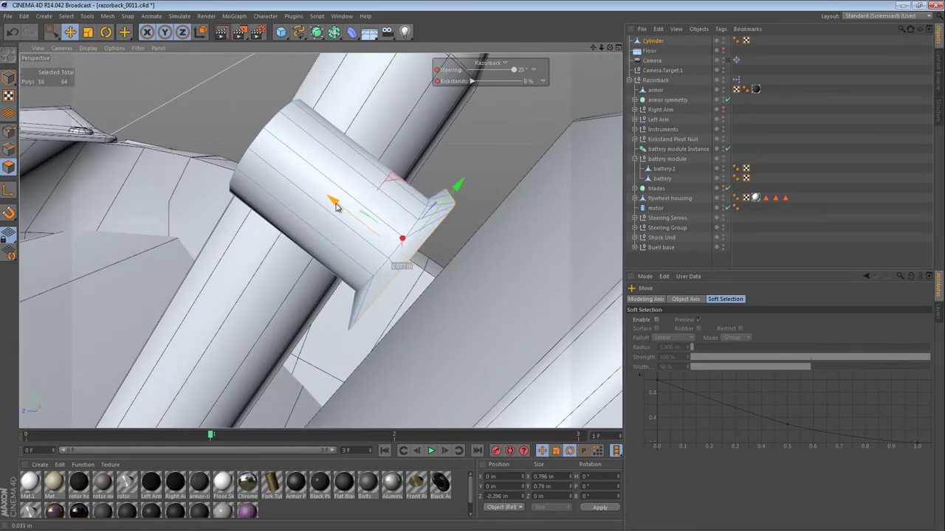
ctrl+drag(341, 209, 451, 304)
alt+middle_drag(436, 284, 439, 230)
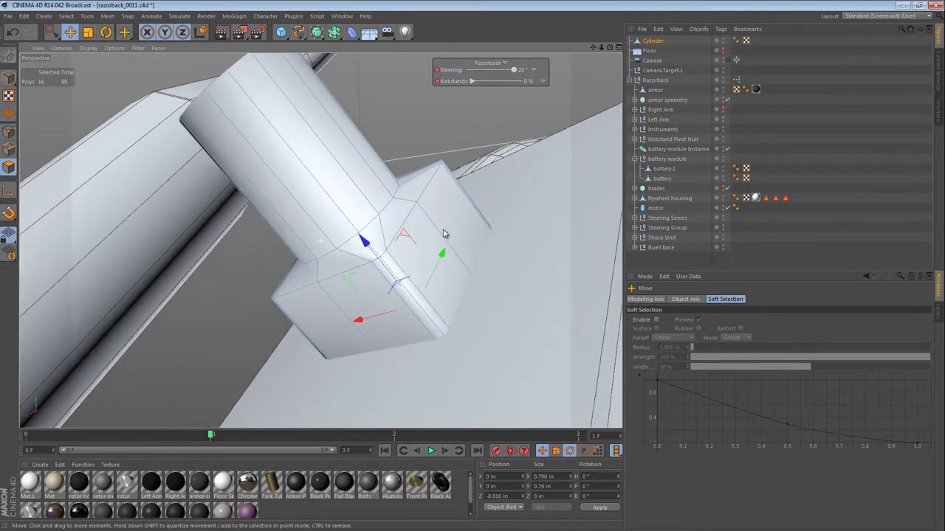
alt+right_drag(380, 244, 435, 274)
alt+drag(437, 273, 521, 251)
alt+right_drag(521, 251, 436, 253)
alt+middle_drag(443, 250, 404, 251)
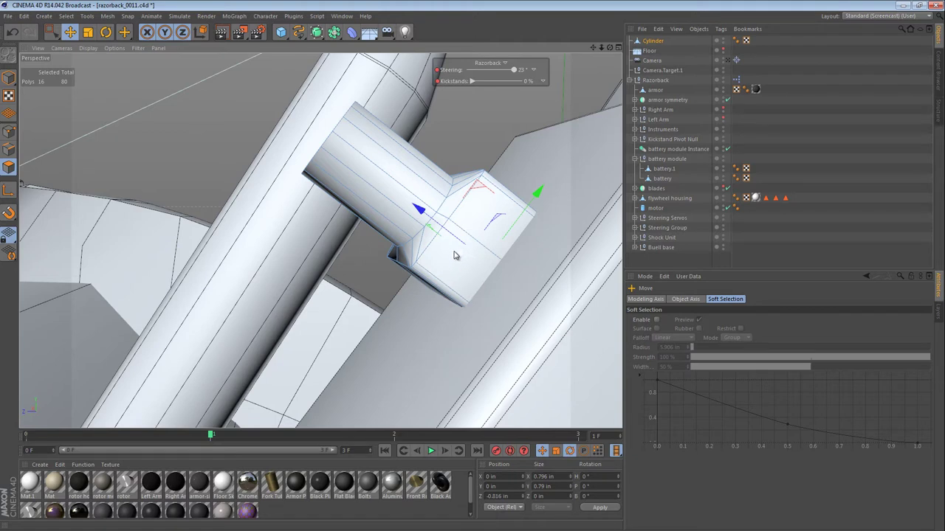
Grow the selection to the base block's sides and scale it to about 1.07 in along Y.
click(75, 17)
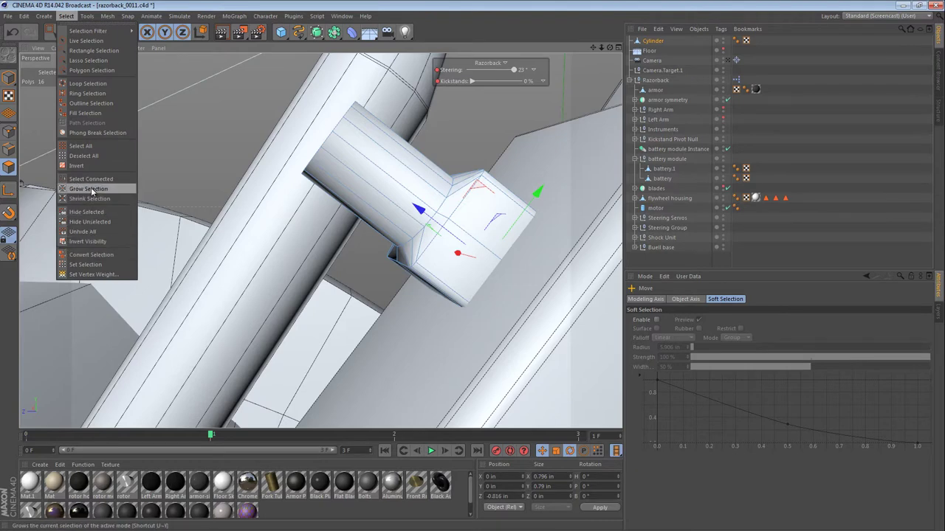
click(89, 189)
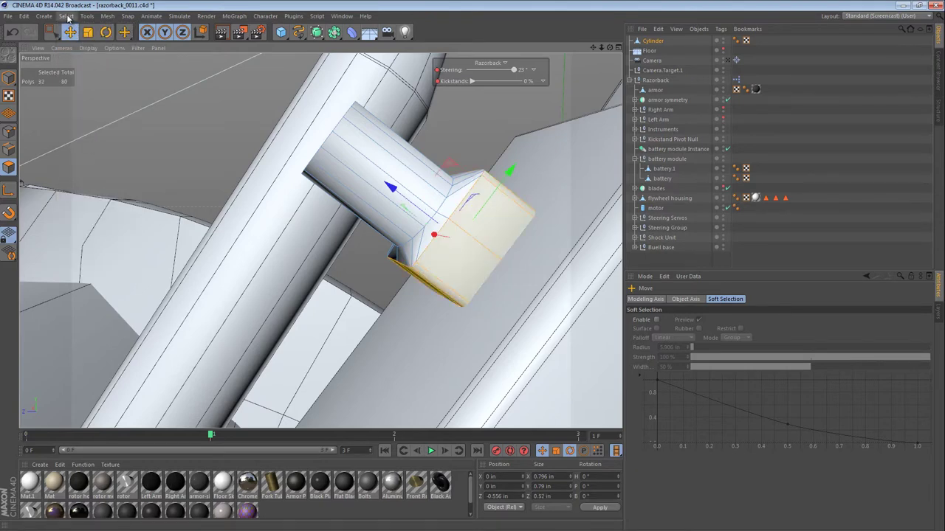
alt+drag(464, 258, 464, 310)
key(t)
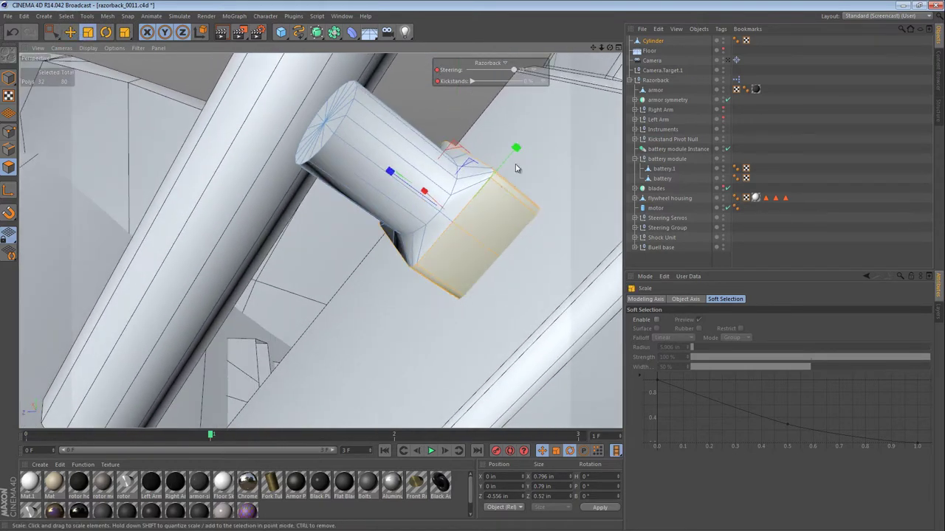
drag(515, 166, 553, 136)
alt+drag(528, 199, 491, 224)
Select the edge loops around the cylinder's neck and the base block's rim and bevel them with a 0.039 in inner offset.
click(9, 149)
key(u)
key(l)
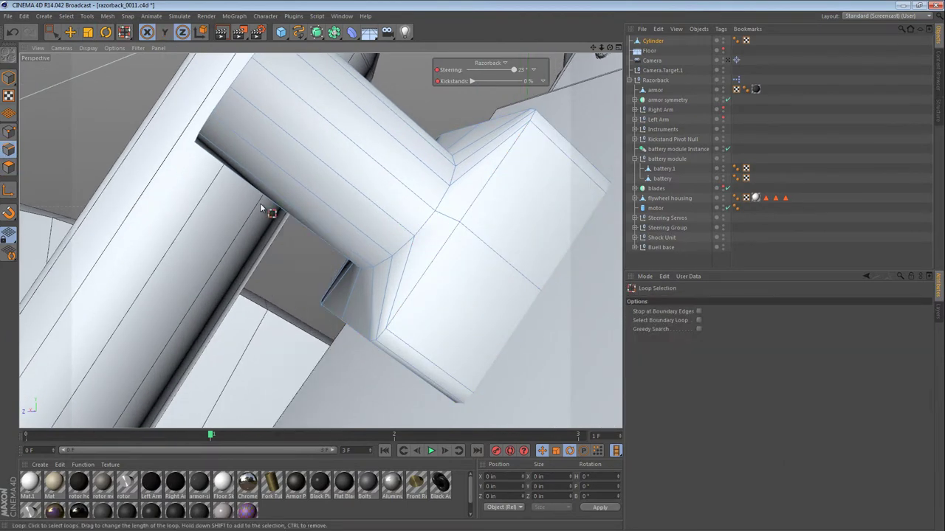
click(423, 228)
alt+drag(445, 267, 432, 232)
key(m)
key(s)
alt+drag(421, 273, 473, 289)
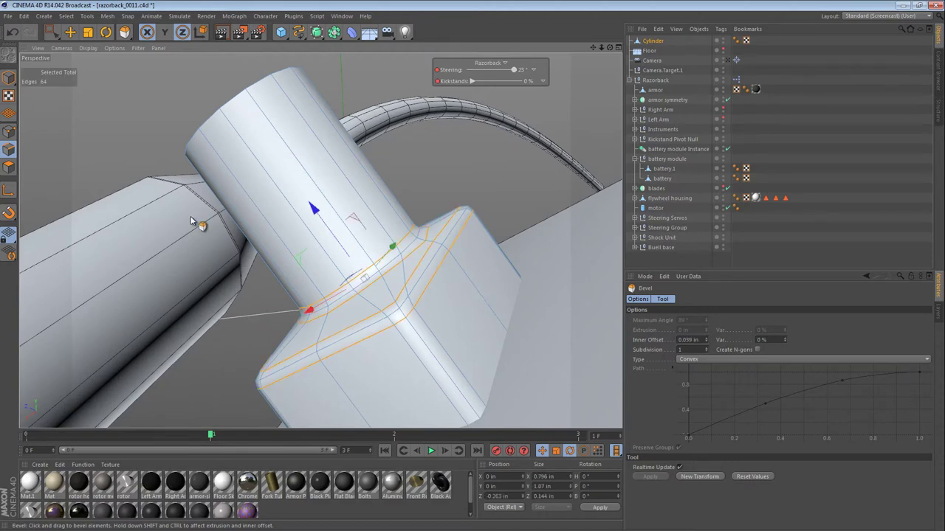
click(9, 77)
key(e)
Select the edge loop around the cylinder's round end and bevel it to round off the rim.
alt+drag(355, 214, 274, 248)
click(8, 151)
key(u)
key(l)
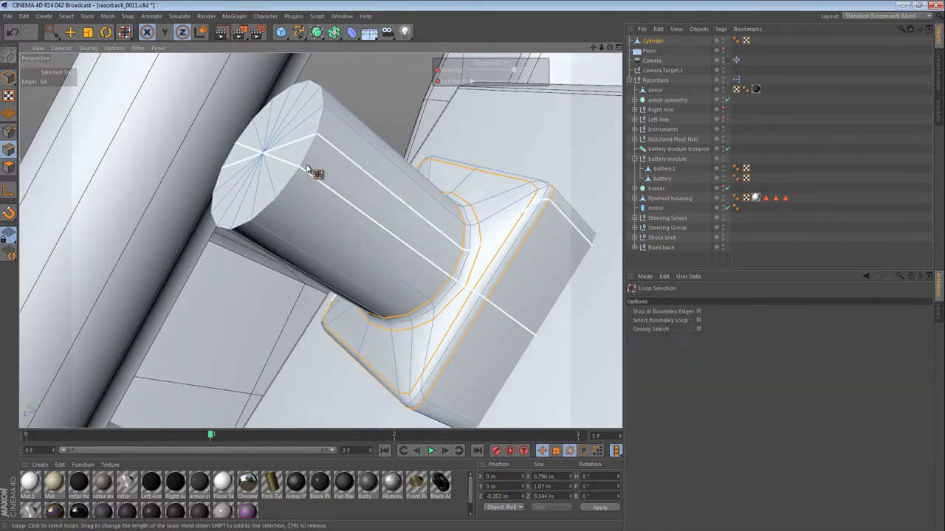
click(309, 161)
key(m)
key(s)
drag(336, 185, 473, 289)
click(5, 79)
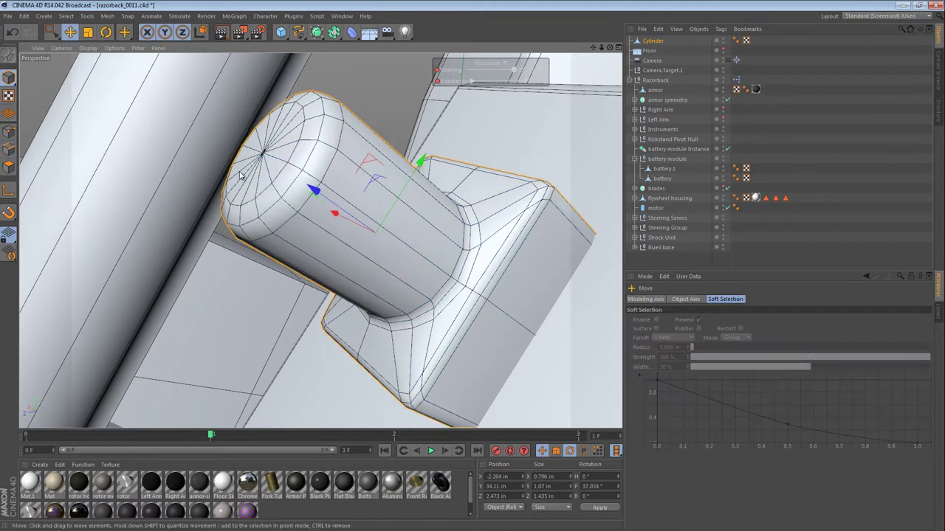
Move the terminal on the battery's face to about Y 34.306 in and Z 2.108 in.
alt+right_drag(418, 202, 315, 194)
alt+drag(315, 195, 258, 204)
drag(376, 158, 391, 165)
alt+middle_drag(536, 243, 428, 248)
alt+drag(428, 248, 496, 228)
drag(369, 196, 389, 178)
Create an instance of the cylinder and move it to the battery's lower end, at about Y 30.788 in and Z 4.762 in.
alt+drag(421, 207, 526, 160)
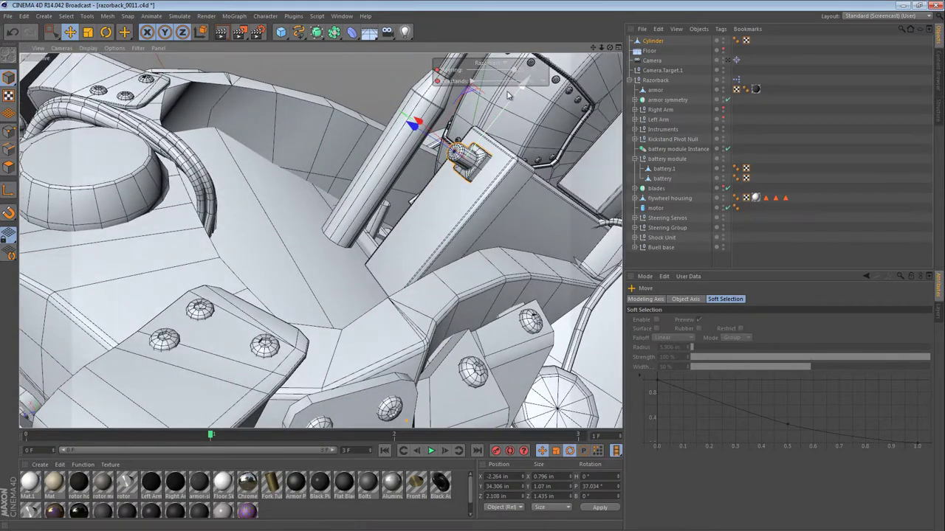
drag(335, 35, 441, 193)
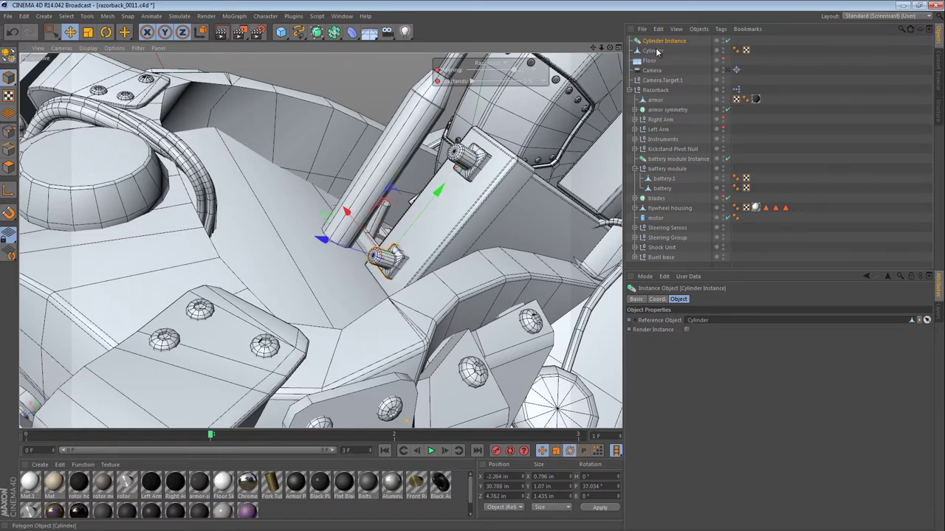
ctrl+click(655, 50)
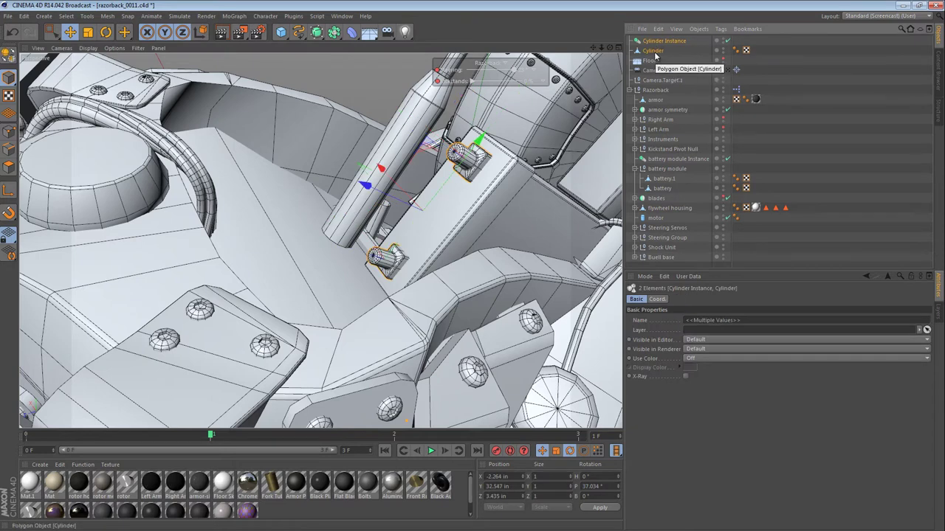
Rename the cylinder instance to "pole instance" and the original cylinder to "pole".
double_click(664, 42)
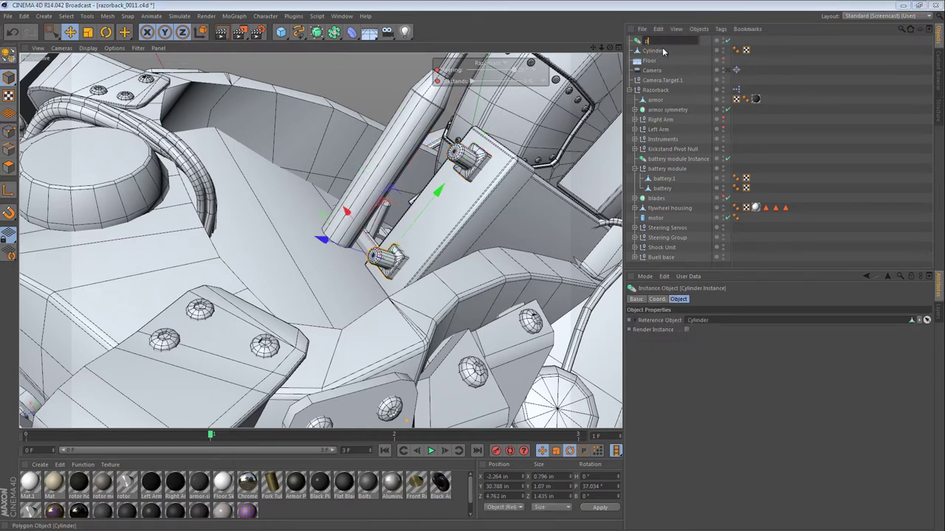
text(pole instance)
click(663, 50)
text(pole)
key(Return)
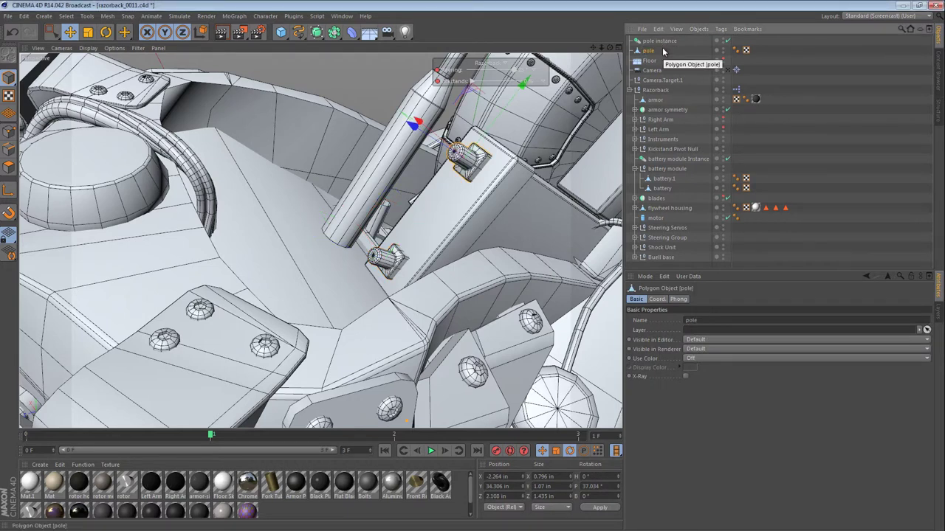
Move pole and pole instance into the battery module group, and select only the pole object.
ctrl+click(659, 41)
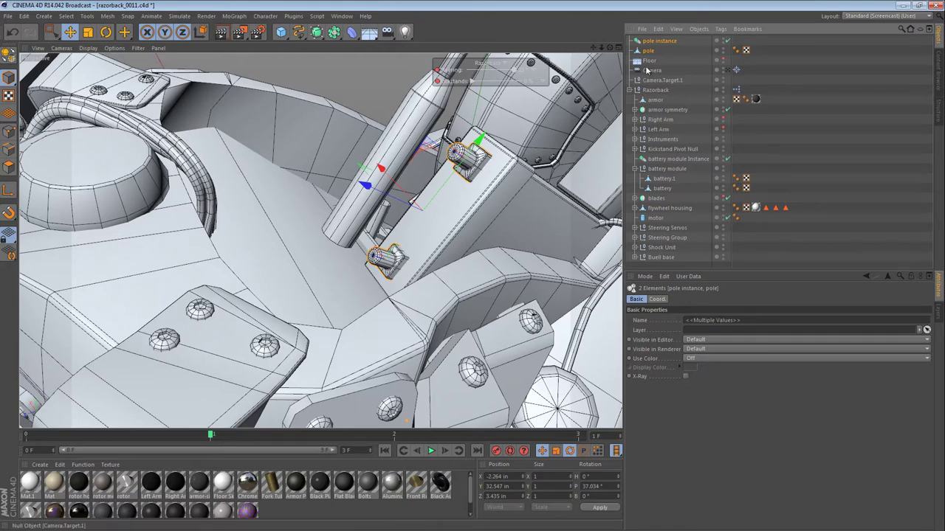
drag(663, 178, 662, 178)
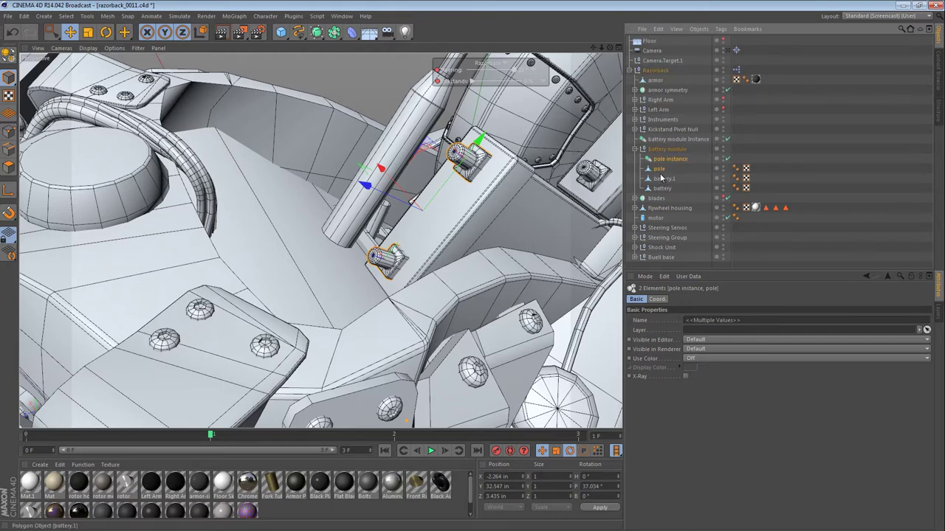
alt+drag(508, 183, 565, 278)
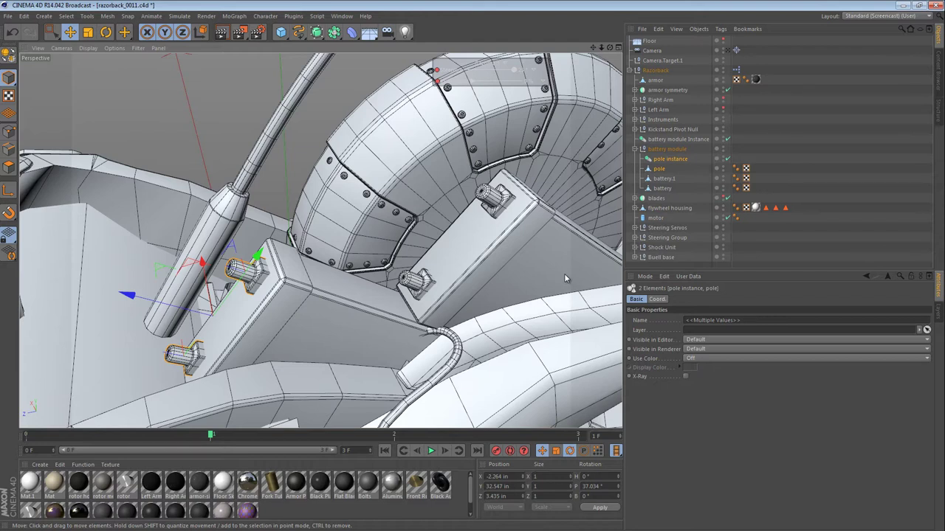
click(658, 169)
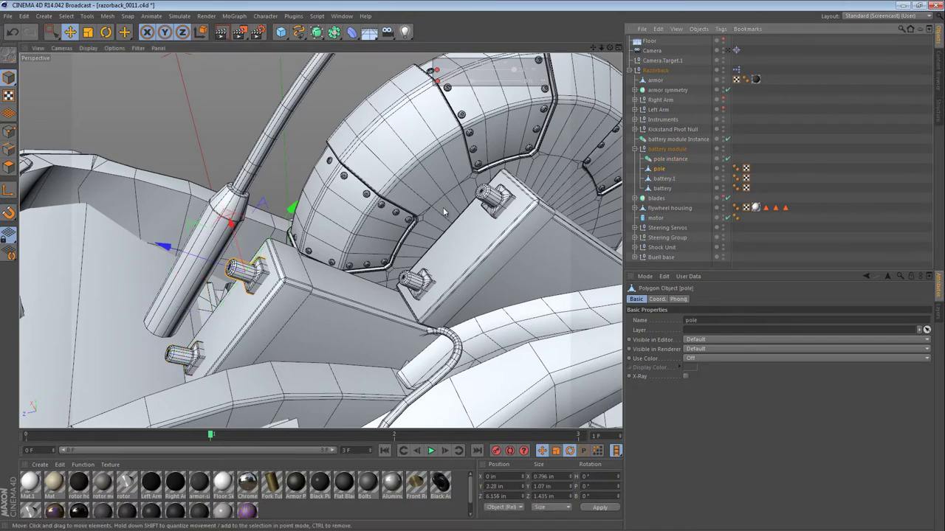
Add a Cylinder primitive and use Transfer to match its position and rotation to the pole object.
alt+middle_drag(269, 251, 429, 200)
scroll(393, 215, up, 5)
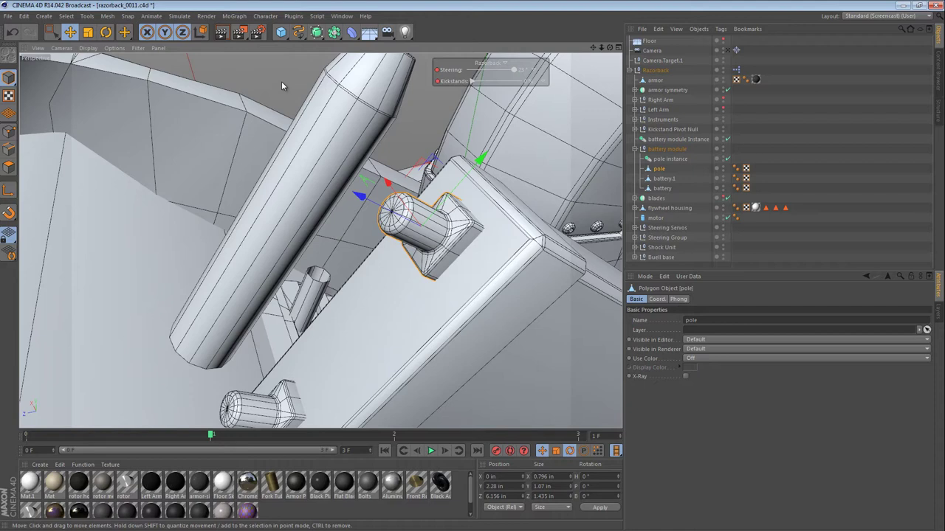
click(280, 31)
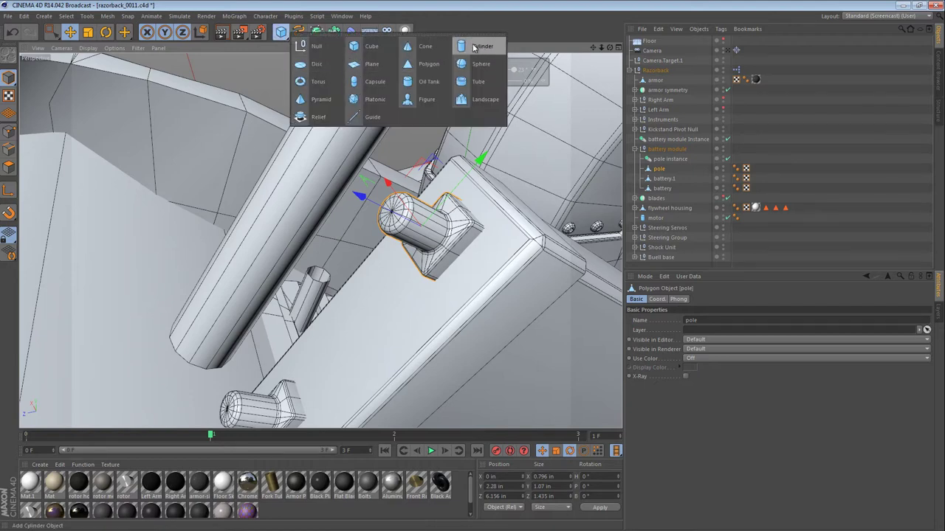
click(480, 46)
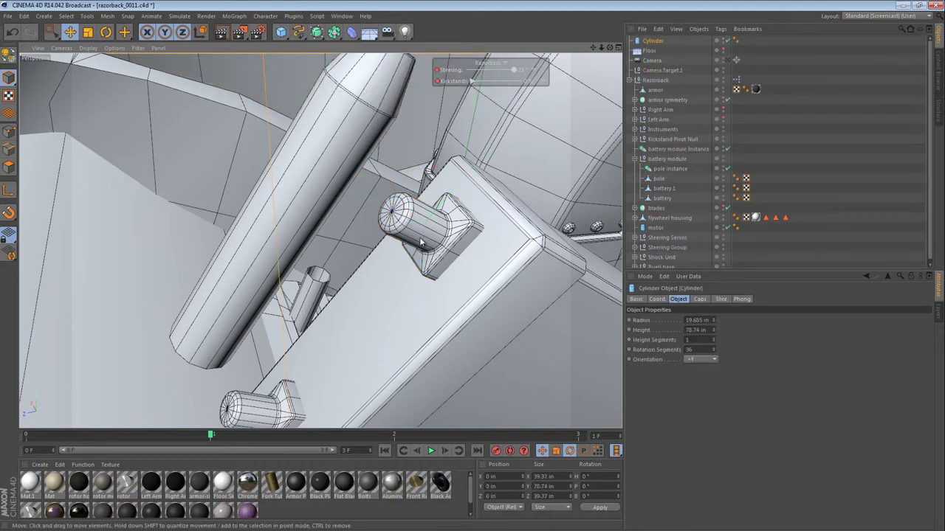
key(shift+c)
text(tran)
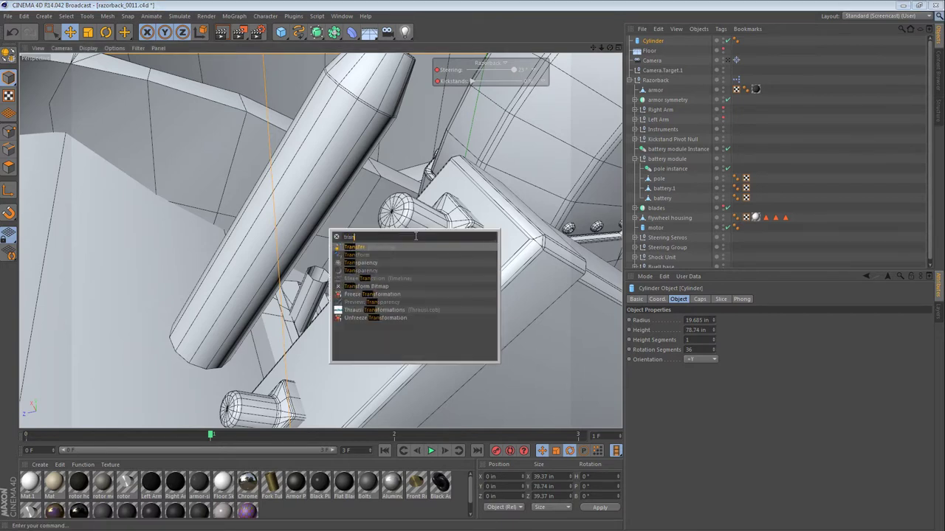
text(s)
key(Return)
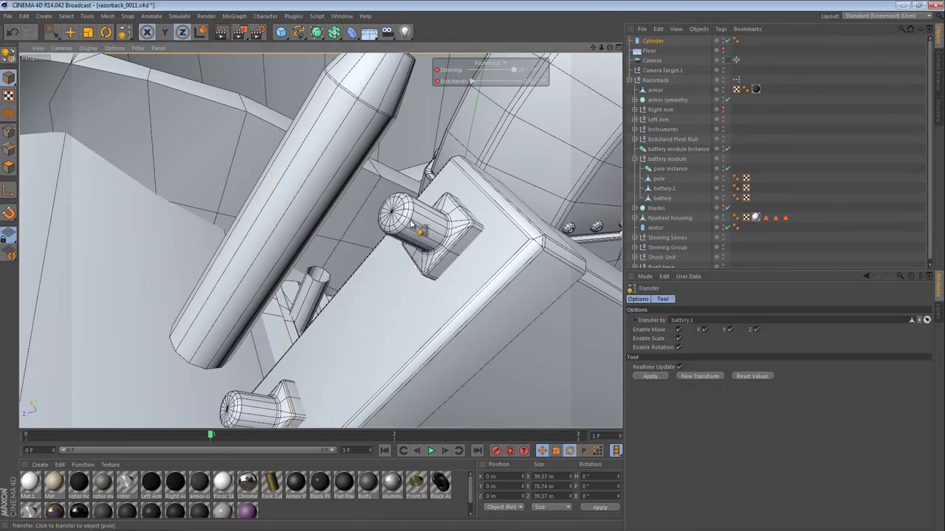
click(412, 225)
Scale the cylinder to about 0.21 in radius and 0.842 in height, and set its rotation segments to 12.
key(t)
drag(486, 194, 254, 360)
click(638, 39)
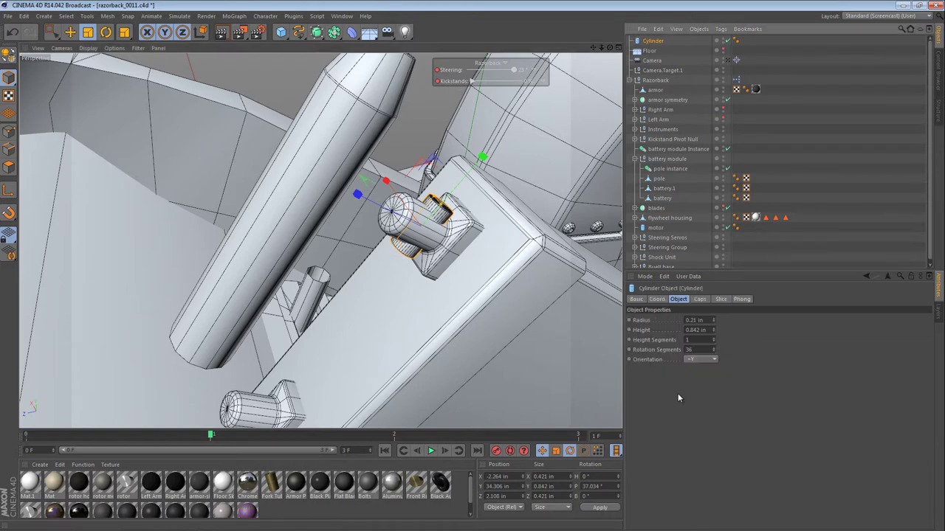
click(695, 349)
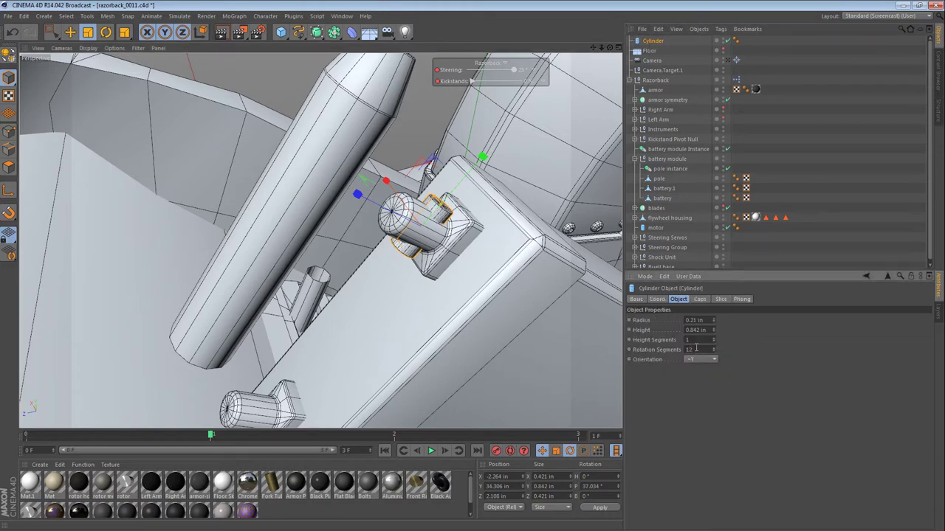
Move the cylinder above the pole to about Y 35.279 in and Z 1.635 in, and widen it to about 0.576 in diameter.
key(e)
drag(482, 158, 542, 128)
drag(409, 140, 443, 133)
drag(521, 120, 562, 195)
alt+right_drag(492, 170, 523, 171)
alt+drag(524, 171, 405, 126)
alt+drag(425, 179, 329, 219)
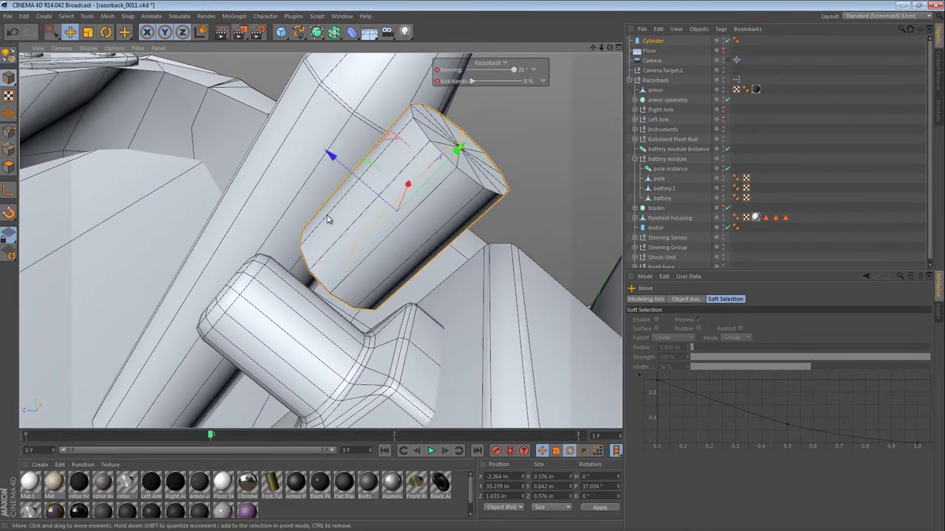
Convert the cylinder to an editable polygon object and optimize its points to merge the duplicates.
click(329, 219)
click(9, 131)
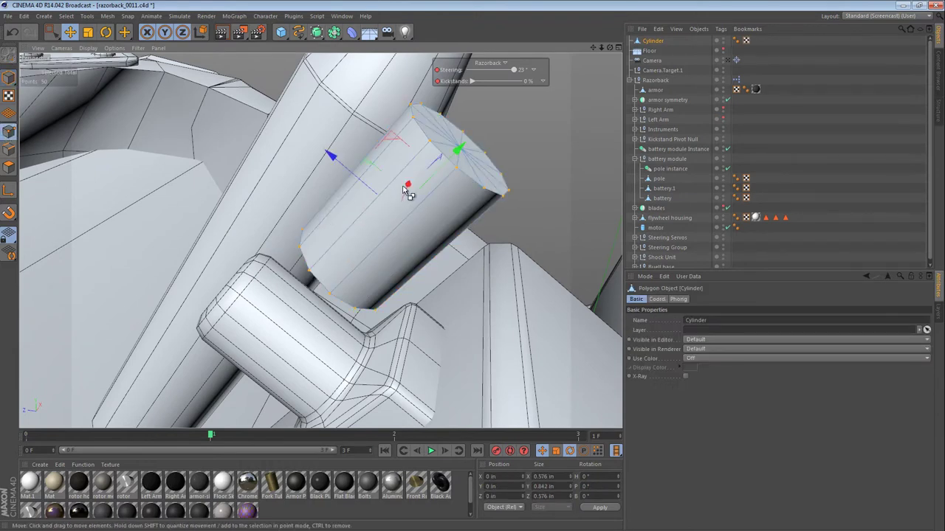
right_click(358, 76)
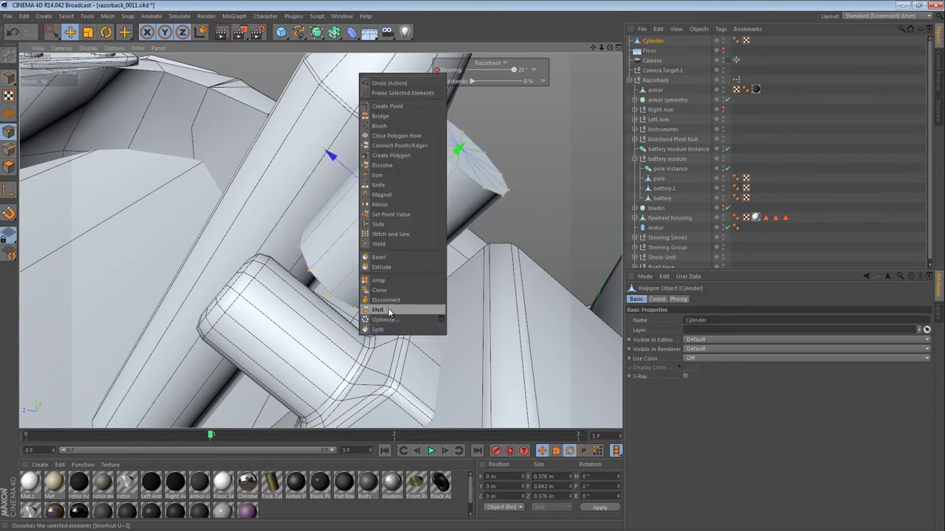
click(433, 328)
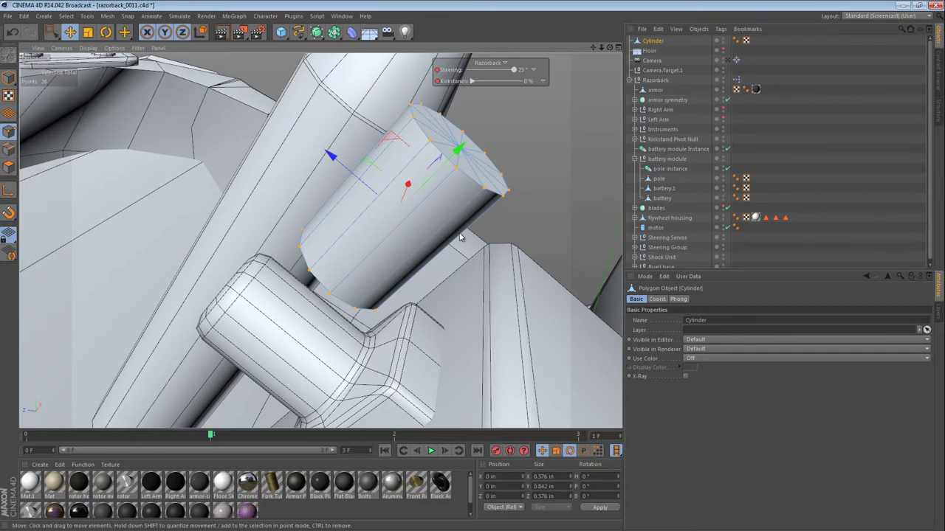
Limit Live Selection to visible elements and select the 12 polygons of the cylinder's lower end cap.
alt+drag(405, 217, 522, 172)
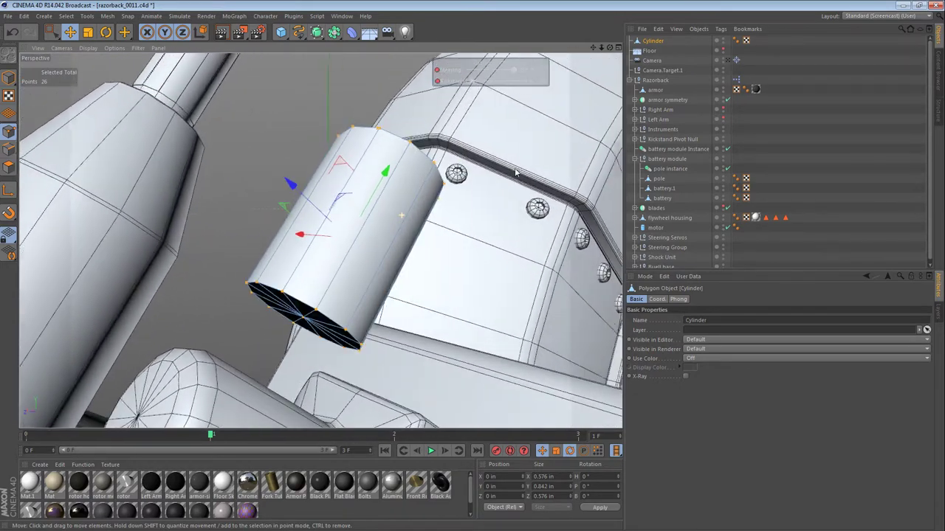
alt+middle_drag(370, 262, 434, 174)
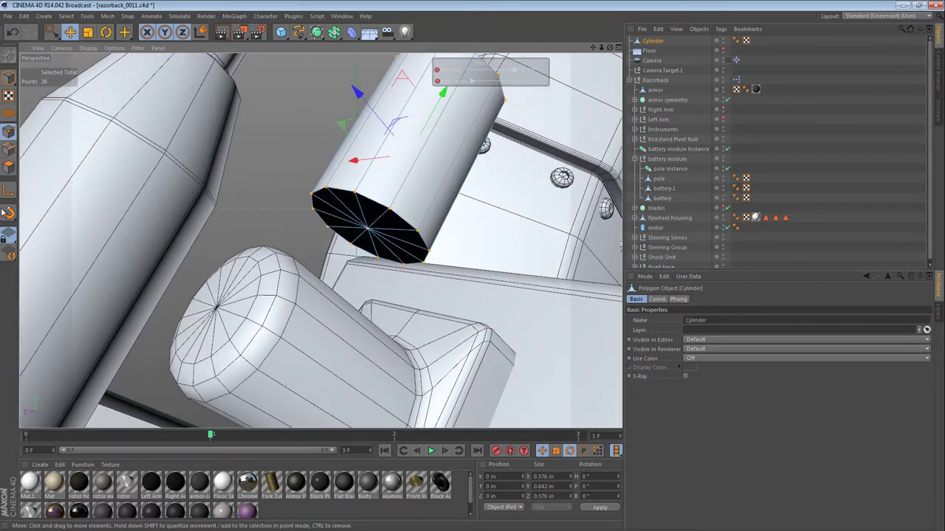
click(9, 170)
alt+drag(369, 245, 373, 219)
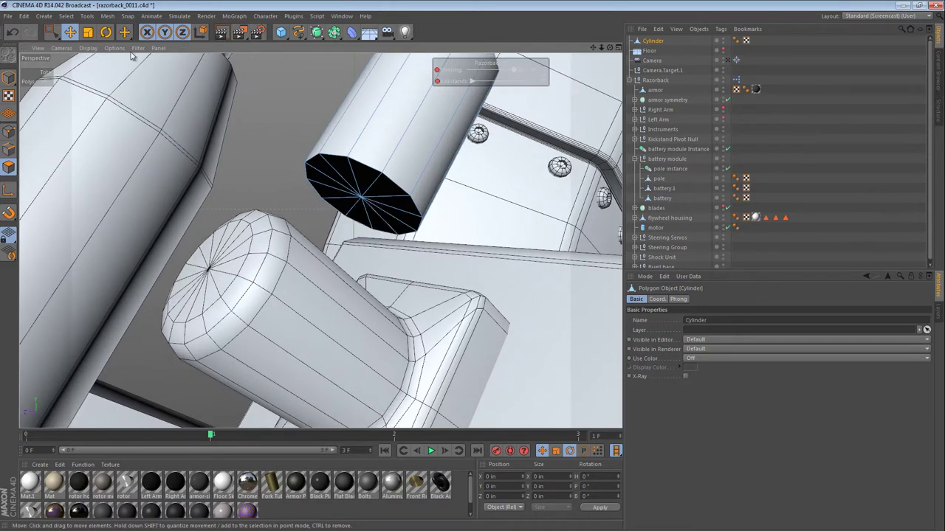
drag(52, 37, 85, 41)
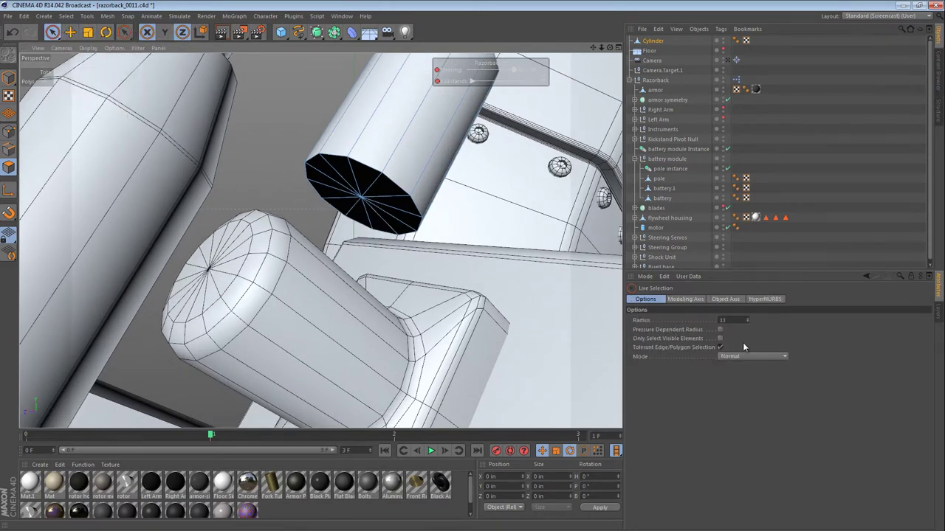
click(719, 338)
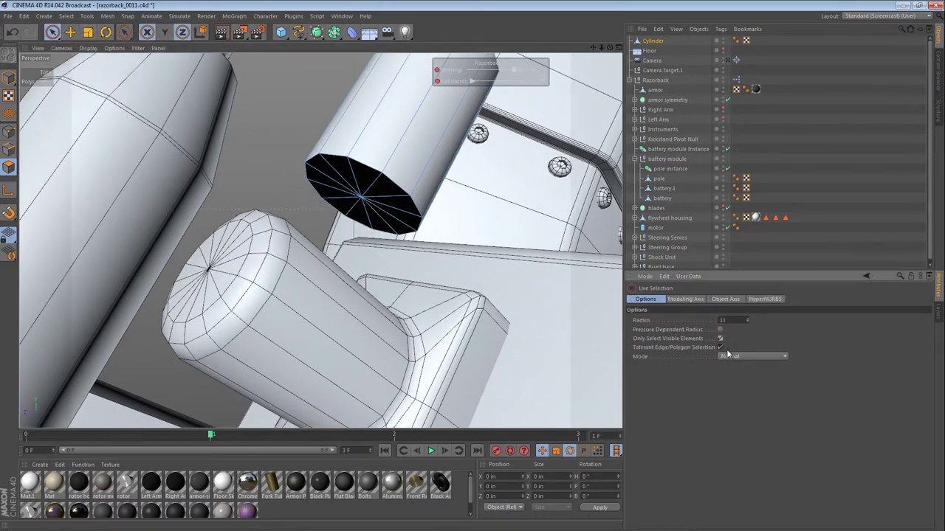
click(372, 209)
alt+drag(372, 209, 378, 183)
Extrude the lower cap in two stages to about Y -0.959 in, and flare its end to about 1.151 in along X.
key(e)
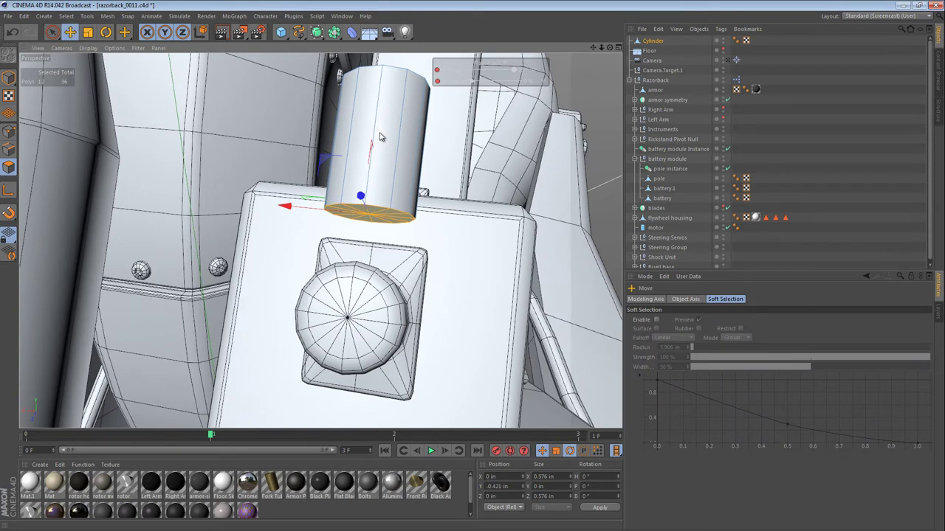
drag(380, 135, 196, 294)
key(t)
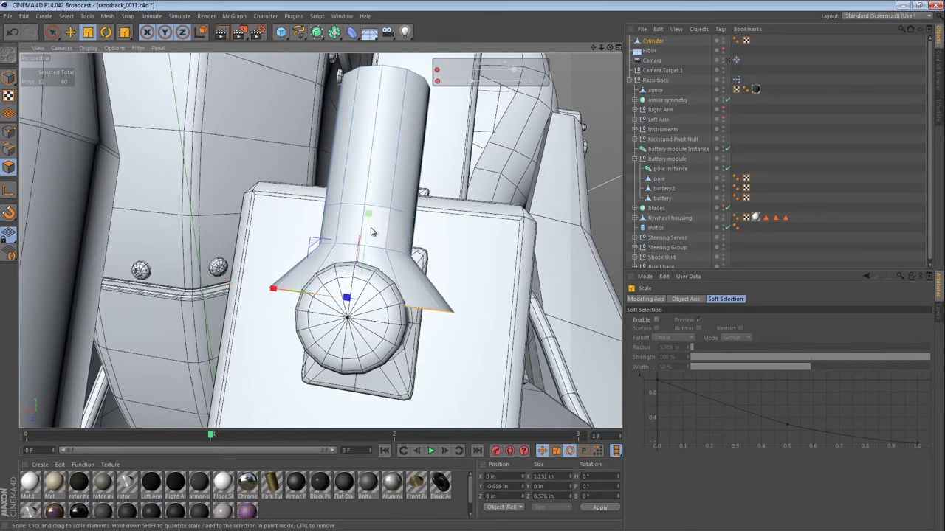
key(e)
Hide the pole in the viewport, and flatten the four upper edges of the cylinder's flared end into a straight line.
alt+drag(374, 217, 402, 195)
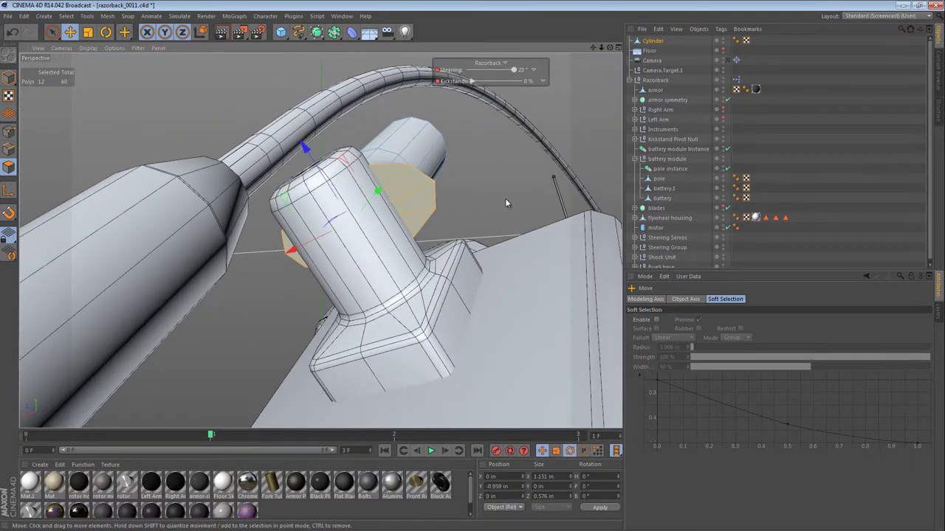
click(722, 177)
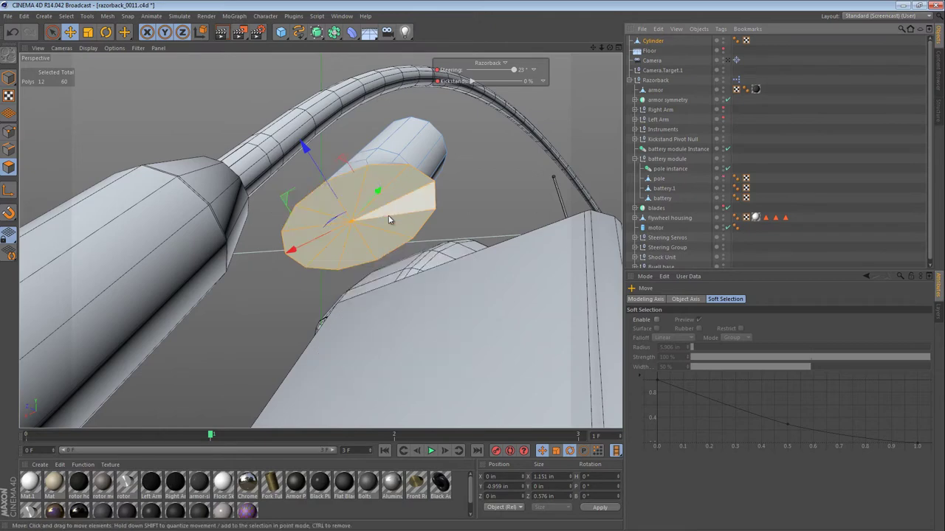
alt+drag(383, 223, 432, 209)
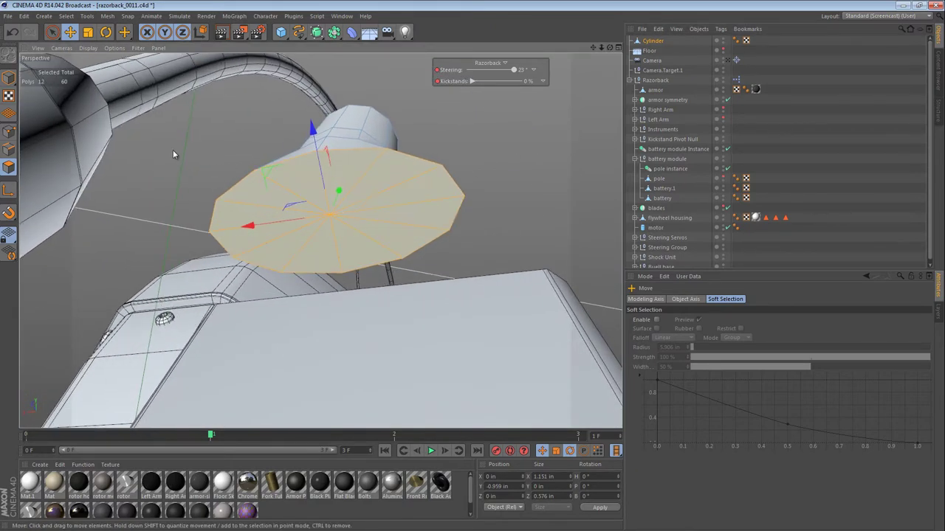
click(9, 149)
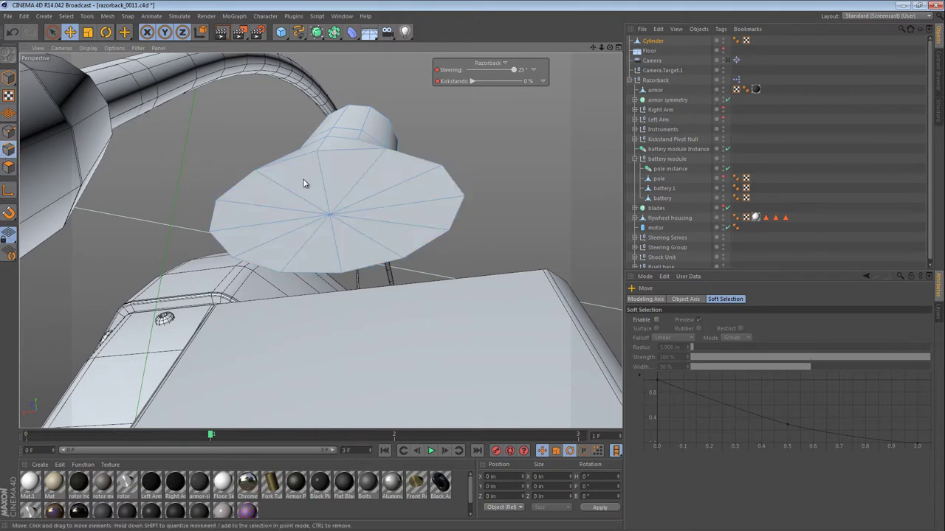
click(283, 166)
shift+click(354, 157)
shift+click(397, 160)
shift+click(241, 187)
key(t)
drag(300, 77, 319, 172)
Flatten the four lower edges of the flared end into a straight line.
click(262, 267)
shift+click(316, 273)
shift+click(372, 269)
shift+click(416, 250)
drag(334, 194, 340, 260)
Straighten the pair of edges on each side of the flared end by scaling them flat along X.
click(459, 227)
shift+click(460, 217)
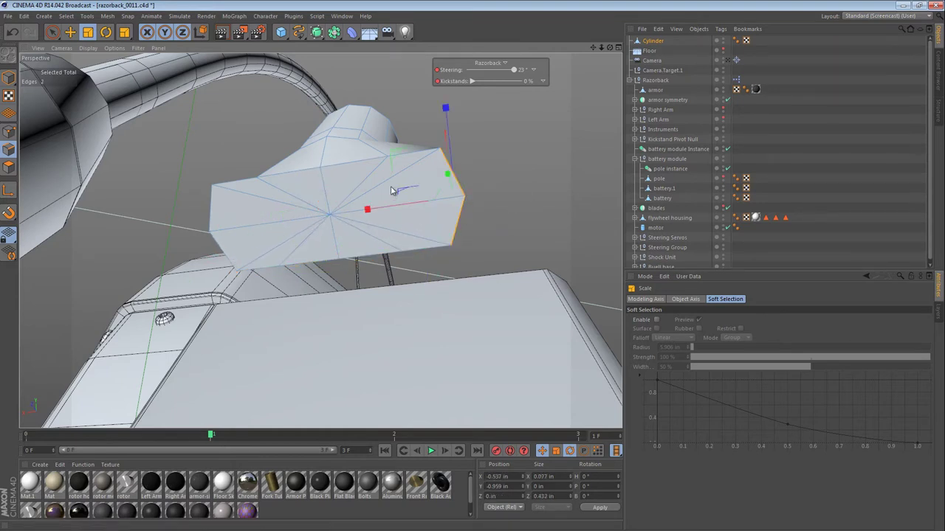
drag(393, 191, 414, 210)
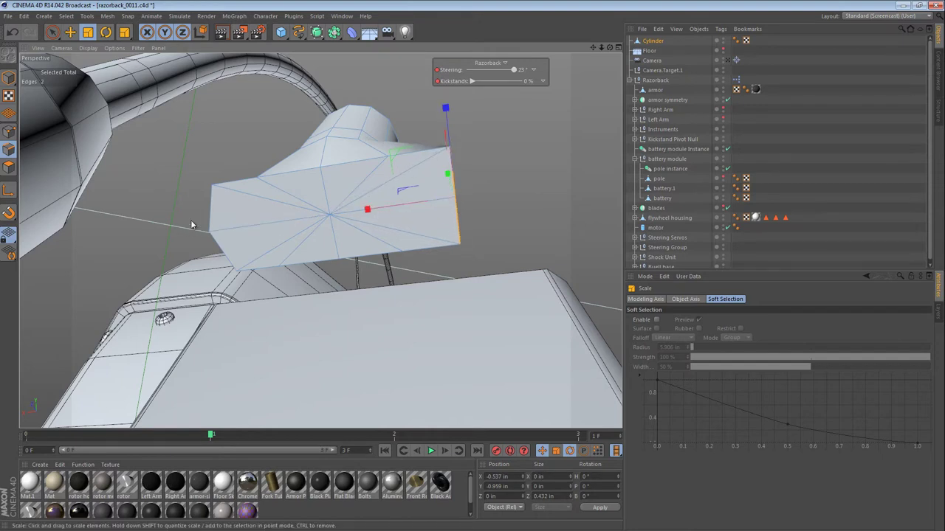
click(212, 203)
shift+click(220, 247)
drag(164, 243, 218, 239)
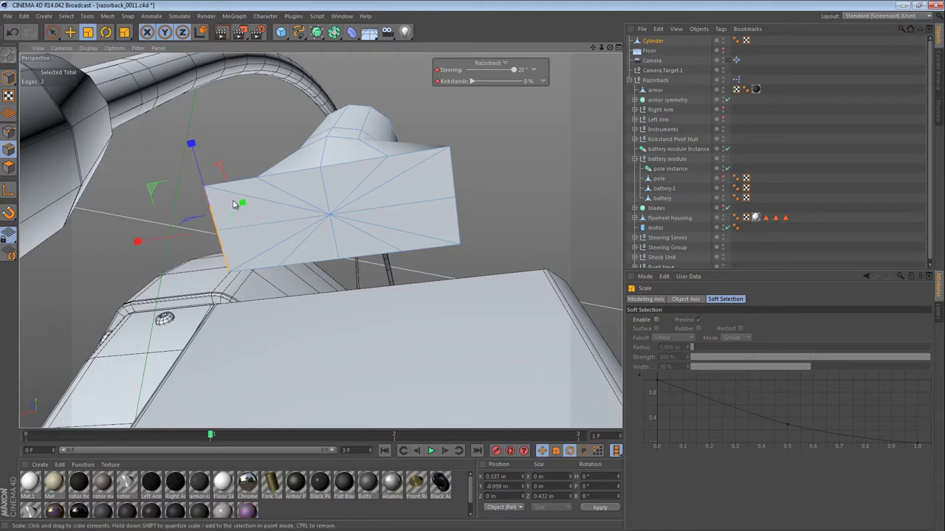
Spread the end face's inner upper and lower edges to about 0.921 in along X, and shorten its side edges to about 0.382 in along Z.
click(282, 177)
shift+click(358, 164)
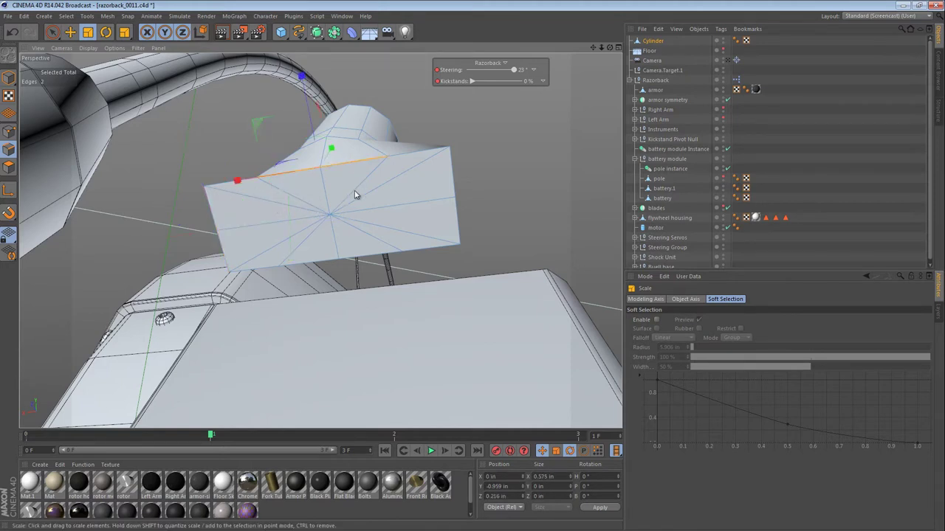
shift+click(319, 263)
drag(247, 225, 203, 235)
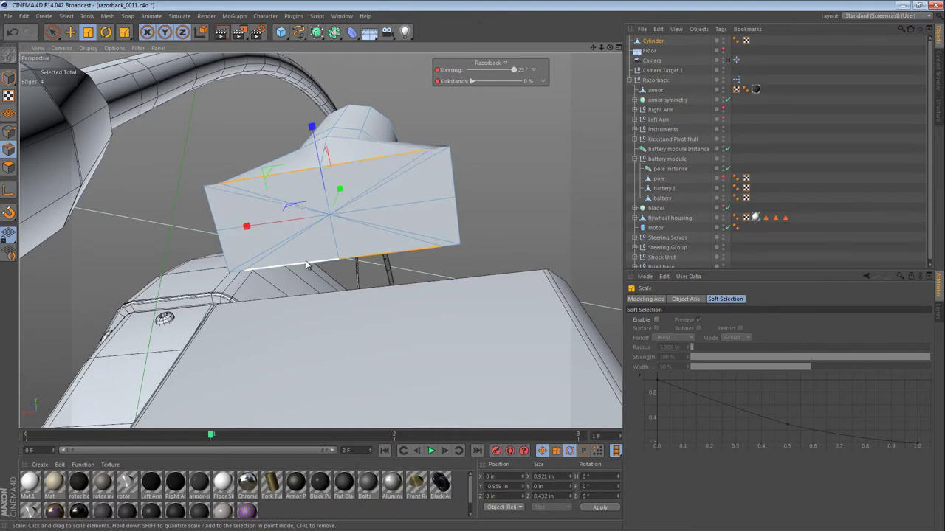
click(212, 215)
shift+click(373, 211)
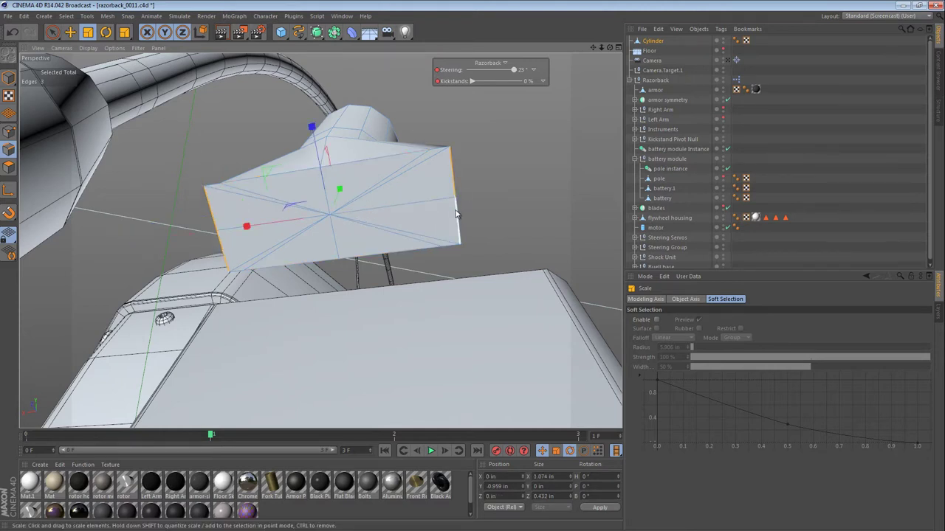
drag(312, 127, 313, 146)
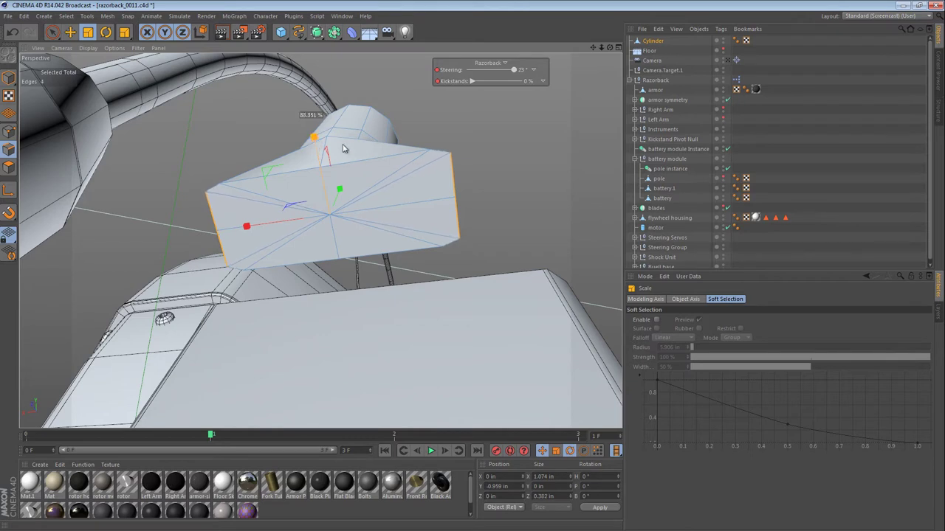
Adjust the end face's upper and lower edges along X, and stretch its horizontal centre edges to about 1.101 in.
click(400, 156)
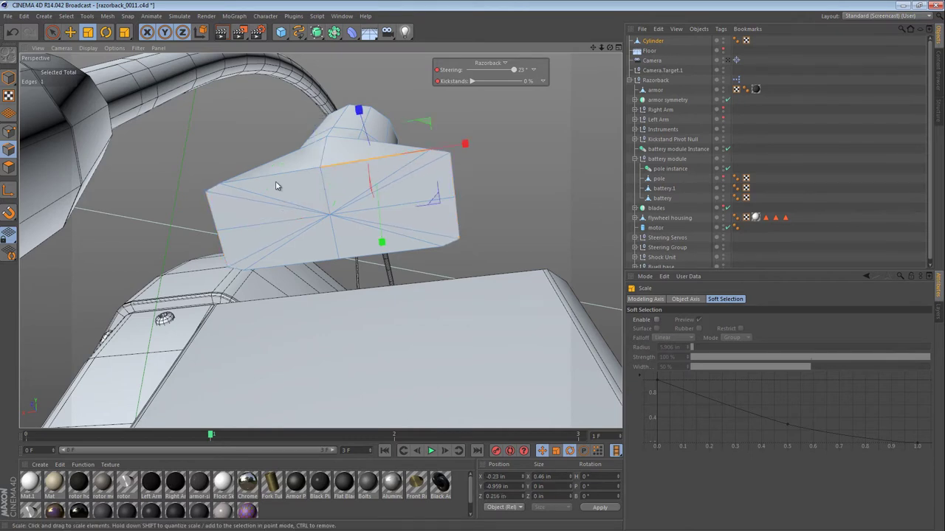
shift+click(293, 266)
drag(247, 227, 383, 172)
click(452, 182)
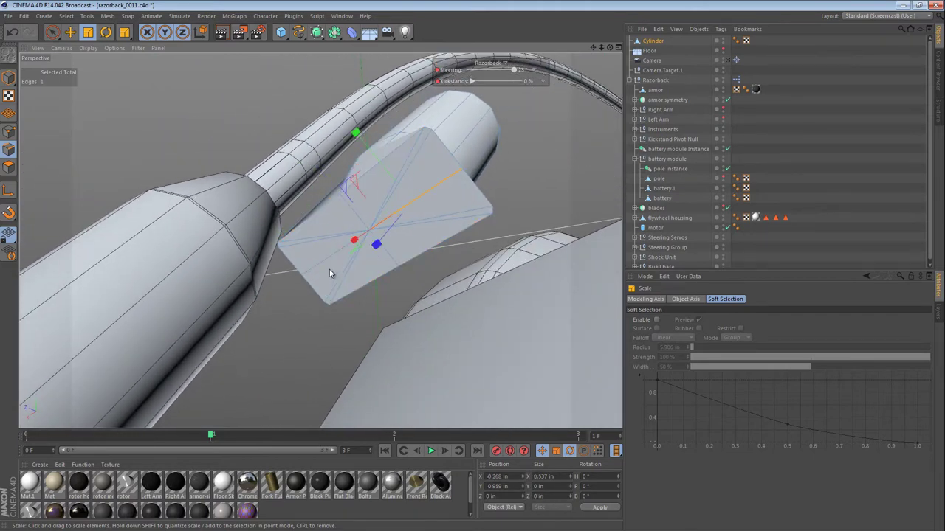
shift+click(330, 272)
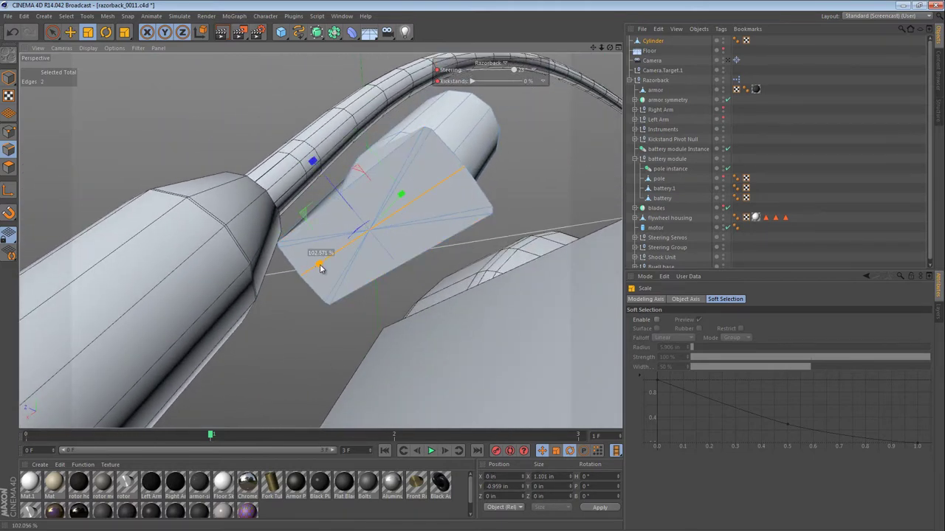
Thin the end face's 12 polygons to about 0.24 in along Z, and extrude them to about Y -1.587 in.
click(9, 167)
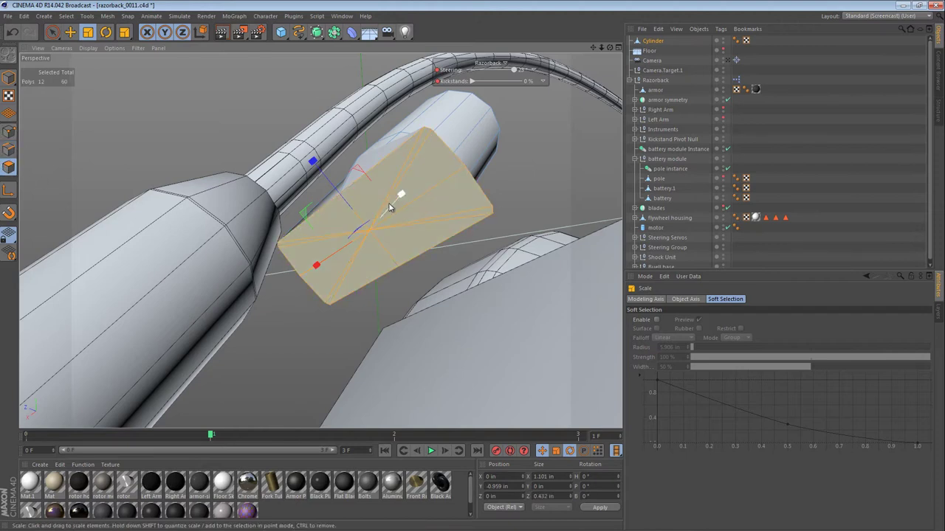
drag(313, 161, 338, 200)
alt+drag(364, 196, 402, 210)
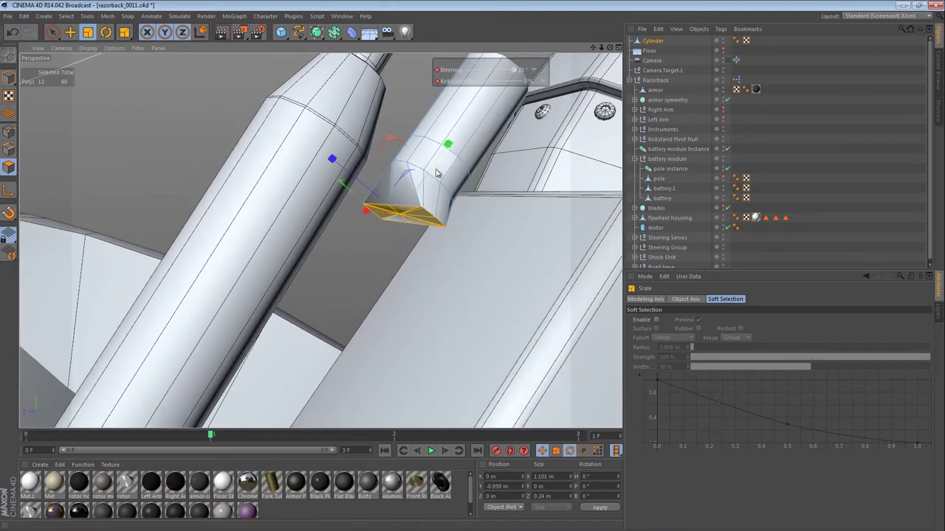
key(e)
drag(450, 158, 369, 248)
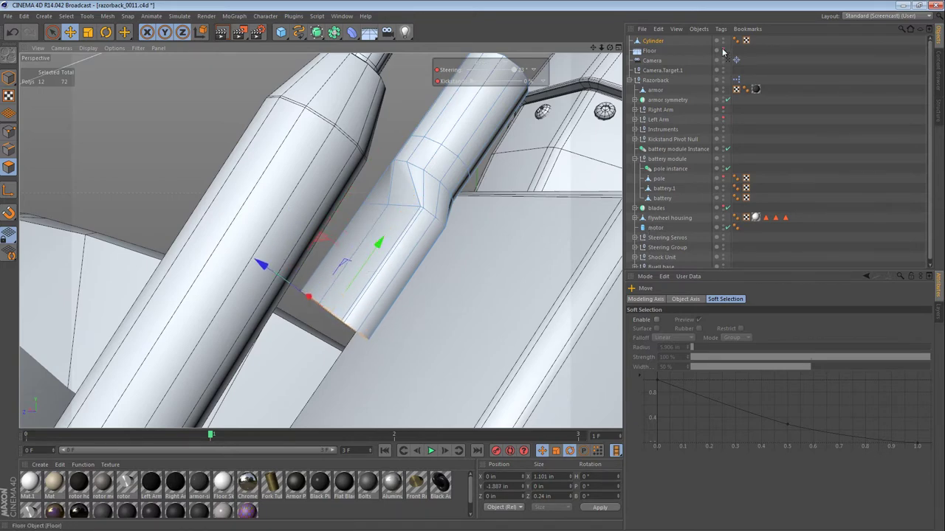
Show the hidden pole and slide the whole connector up along its own length to about Y 35.556 in.
click(722, 178)
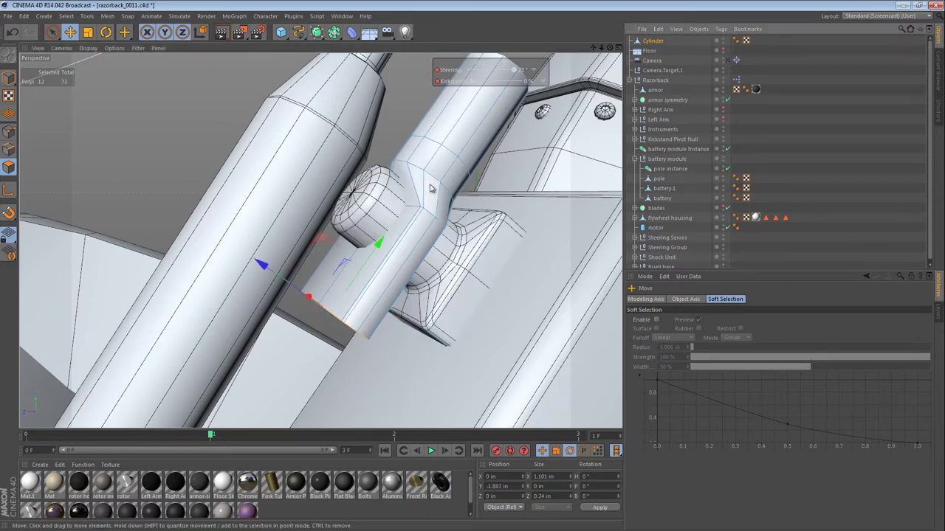
alt+drag(430, 188, 447, 216)
click(18, 81)
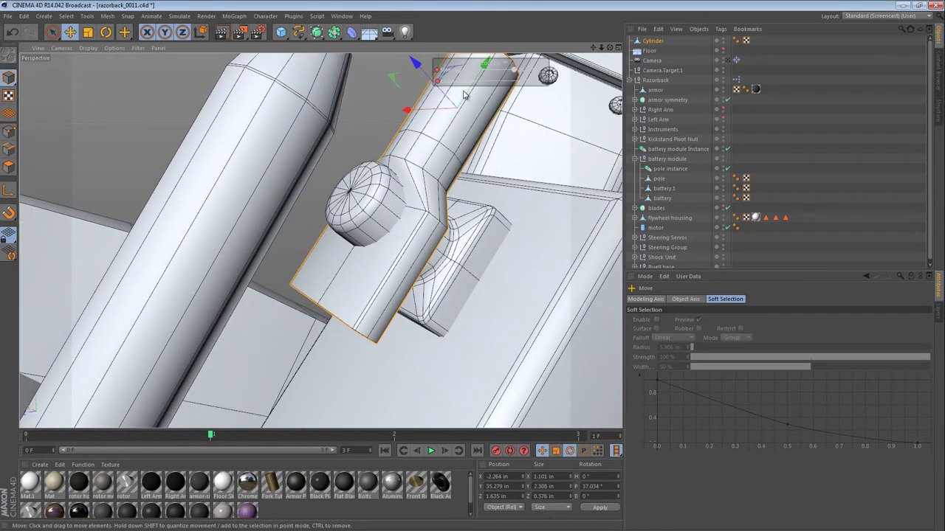
drag(464, 94, 514, 79)
Extrude the connector's end-face polygons to about Y -2.083 in and narrow them to about 0.95 in along X.
click(9, 166)
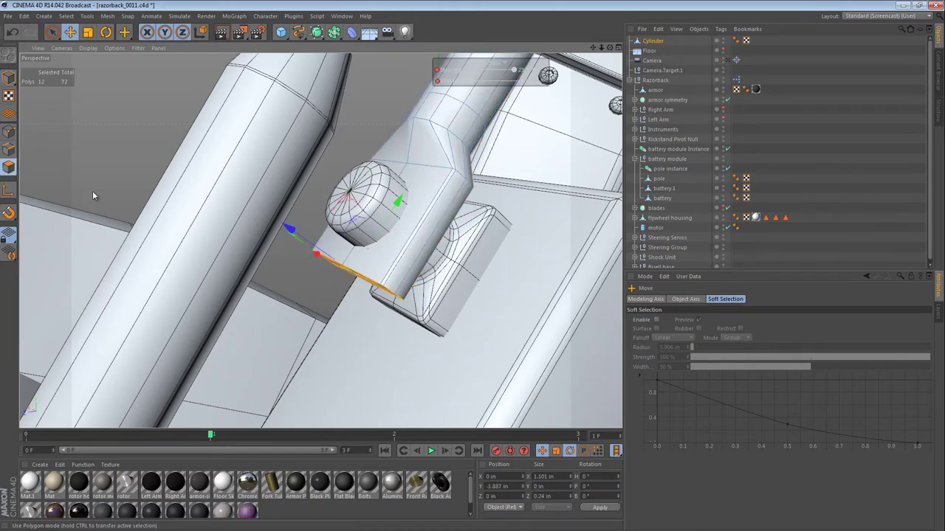
alt+drag(372, 279, 476, 227)
key(t)
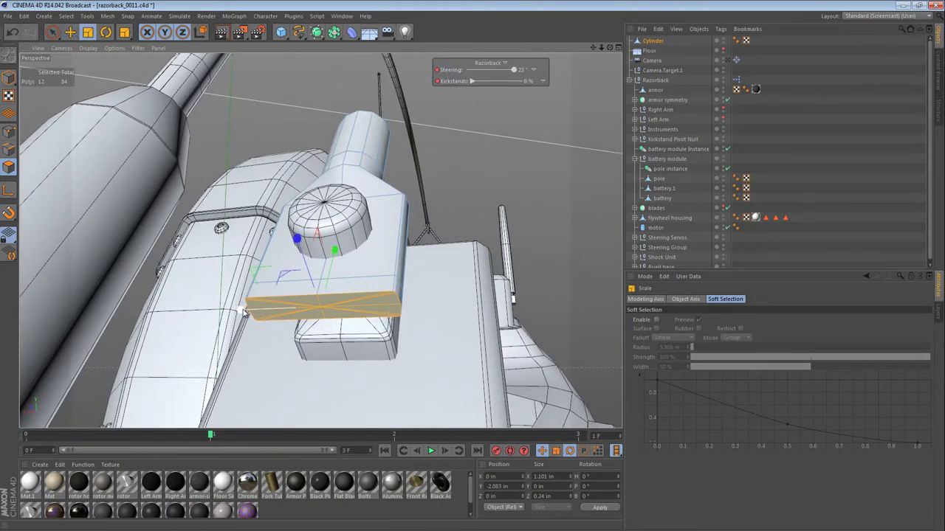
mouse_move(243, 311)
mouse_down()
mouse_move(231, 311)
mouse_move(252, 312)
mouse_up()
key(F2)
key(F1)
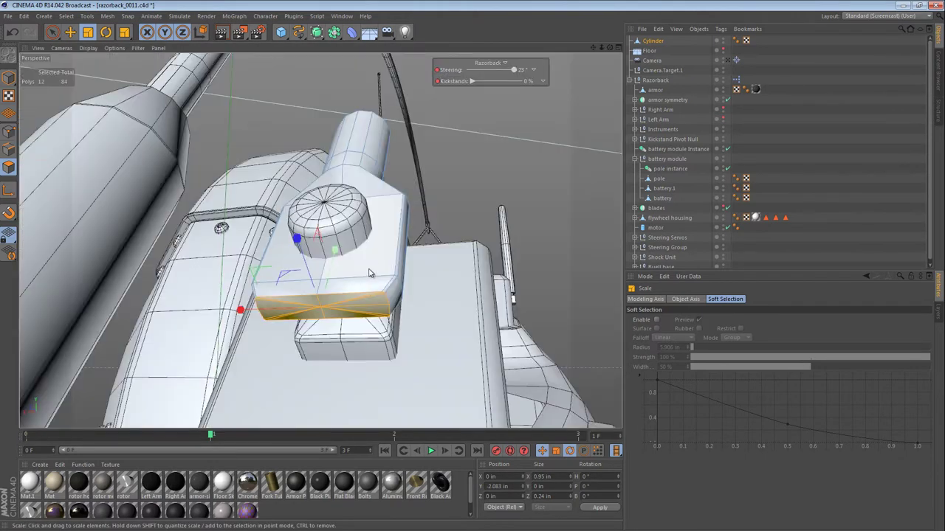
Melt the selected polygons of the connector's end face into a single polygon.
alt+right_drag(365, 288, 411, 296)
alt+drag(412, 297, 396, 206)
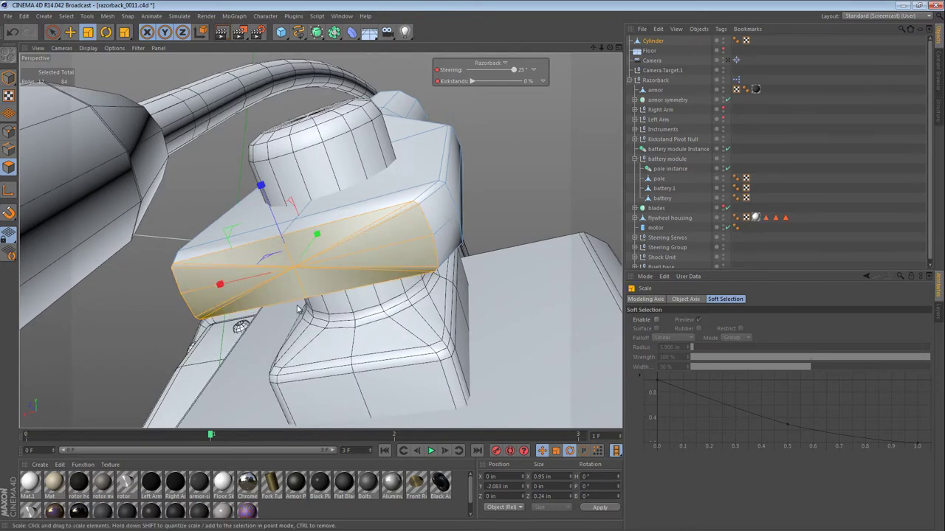
right_click(311, 102)
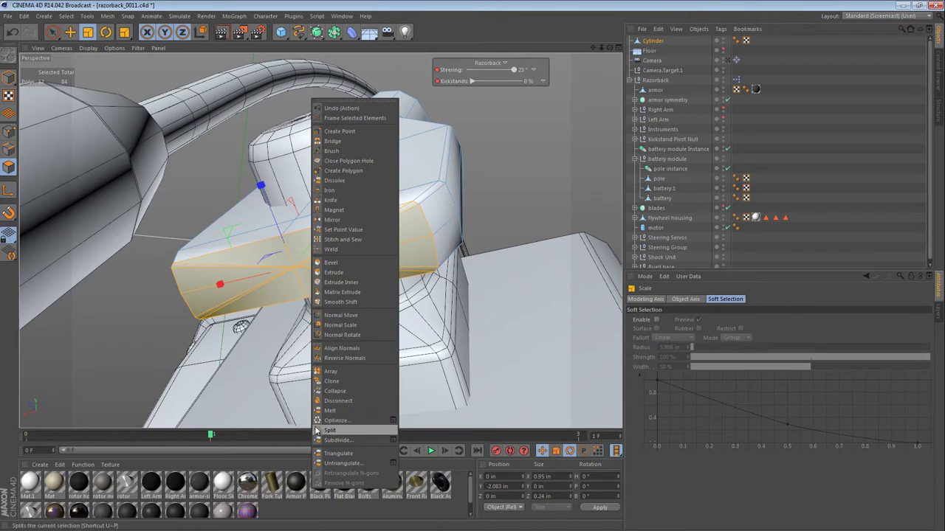
click(340, 410)
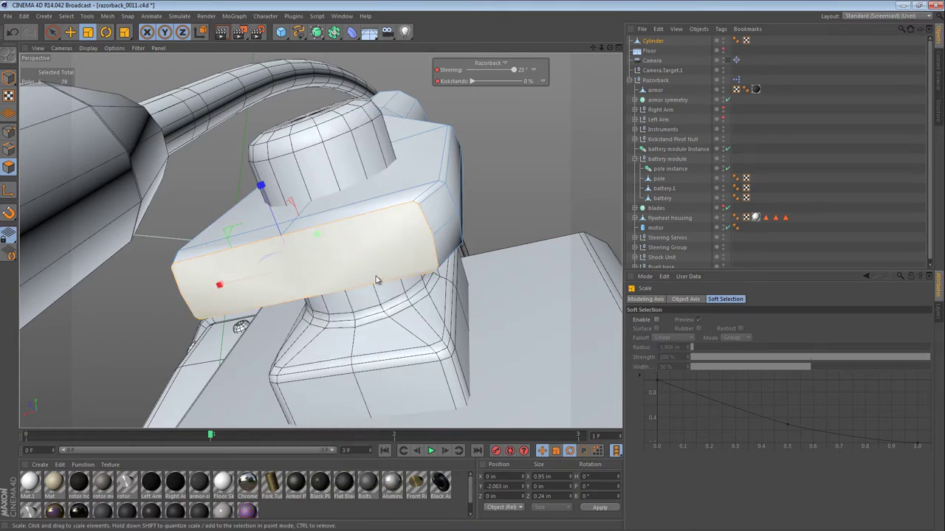
Cut the end face through its middle, once across and once from upper to lower edge, with the Knife in Line mode.
key(k)
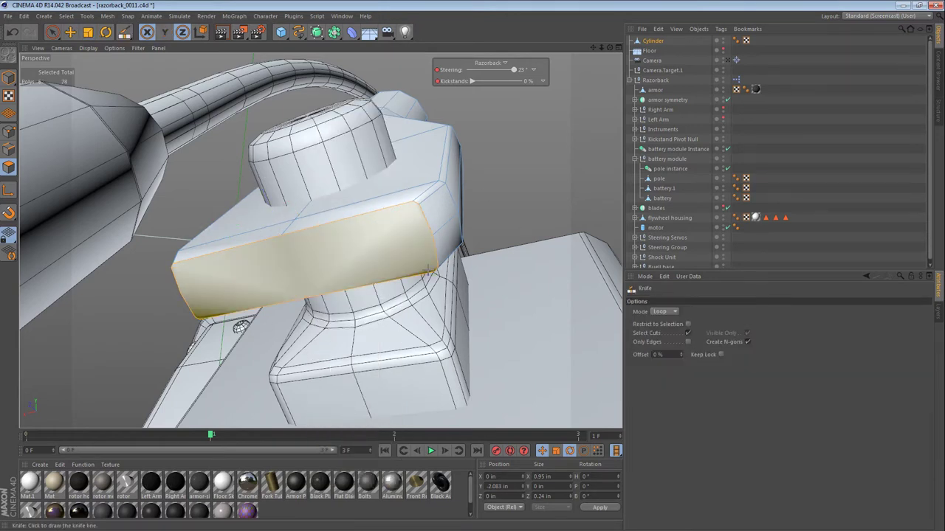
click(668, 312)
click(663, 327)
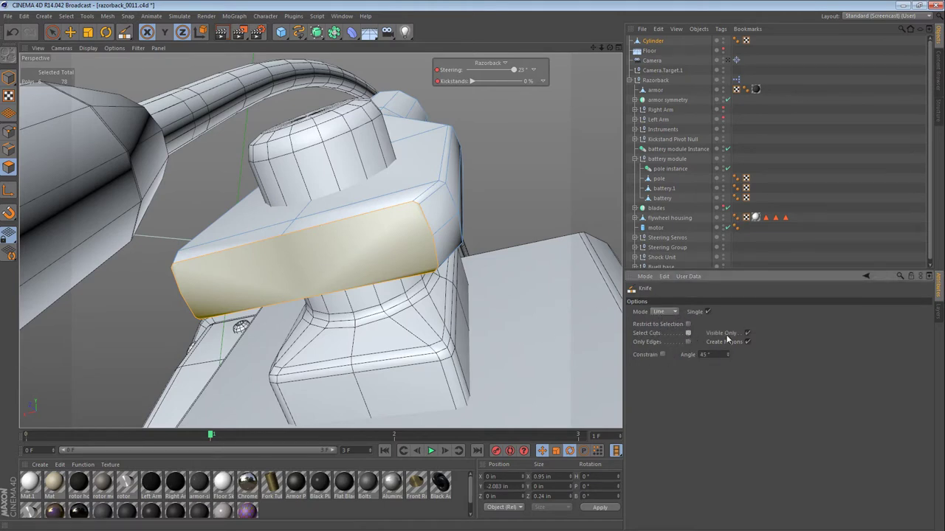
drag(178, 294, 267, 288)
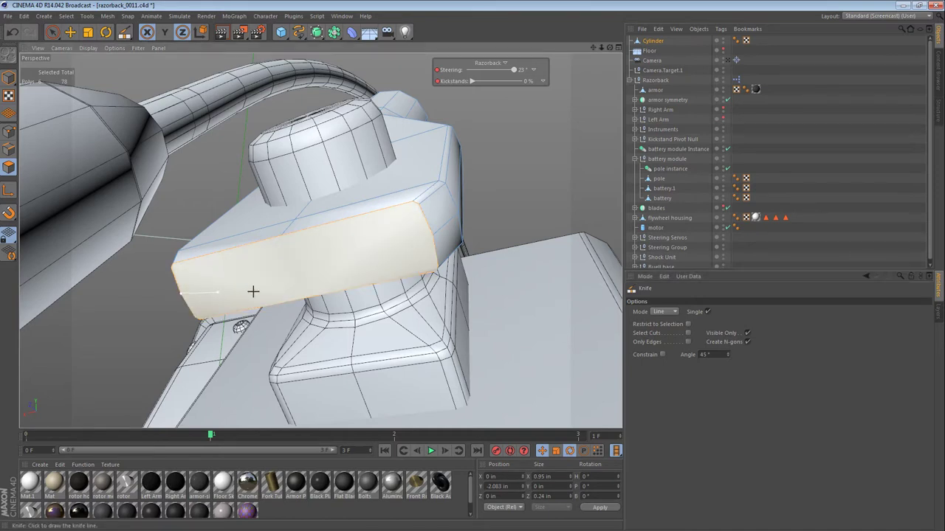
drag(419, 238, 434, 235)
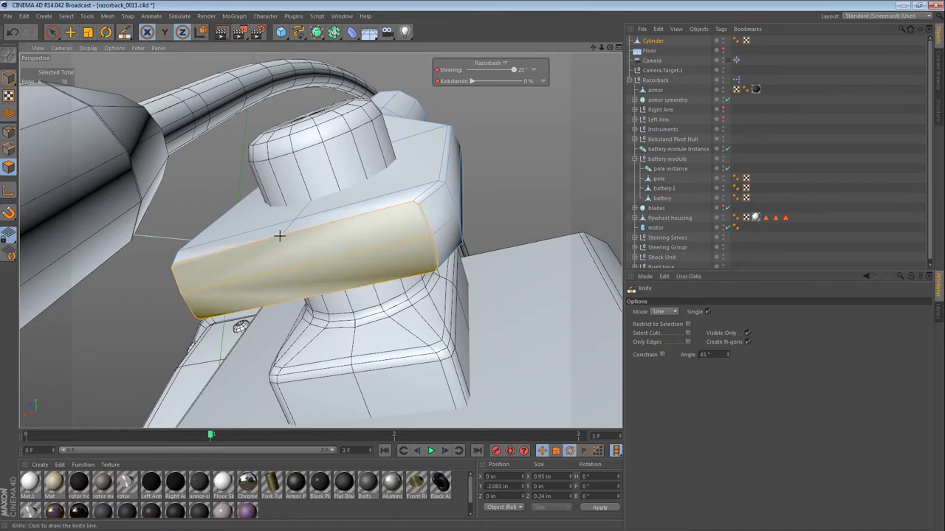
mouse_move(281, 234)
mouse_down()
mouse_move(292, 299)
mouse_move(305, 300)
mouse_up()
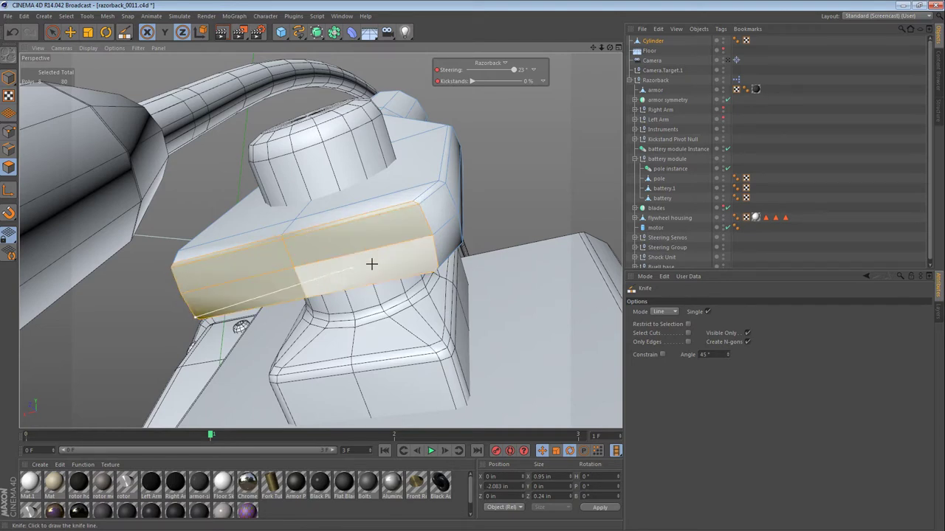
Path-select the end face's vertical centre edges and move them outward to about Y -2.145 in.
alt+drag(371, 259, 347, 236)
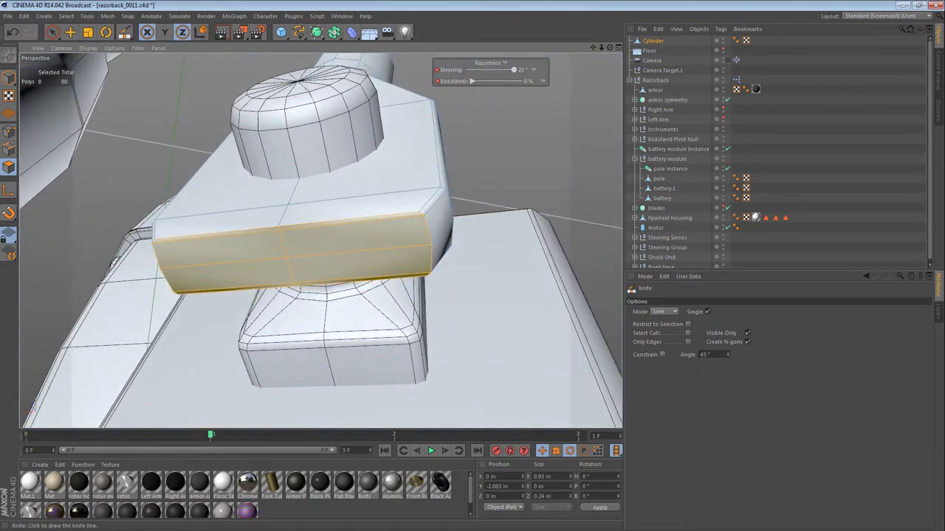
key(u)
key(m)
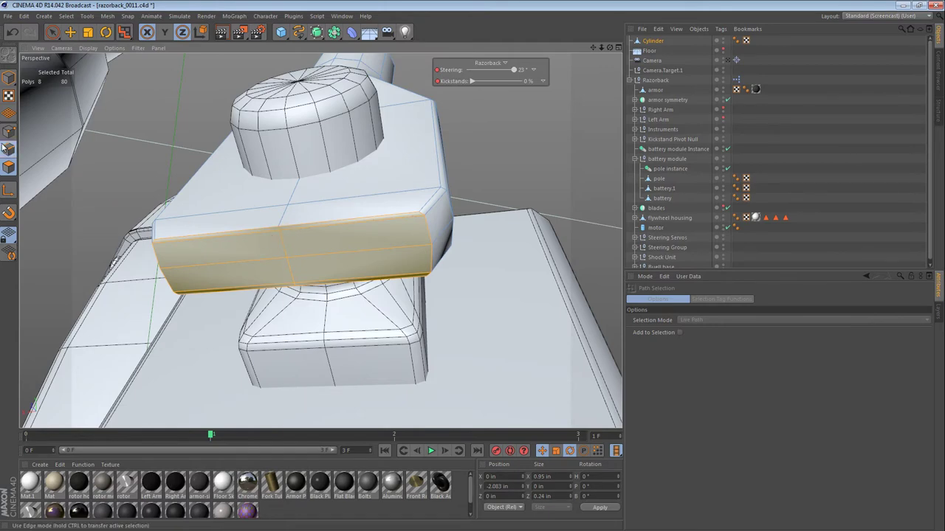
click(294, 237)
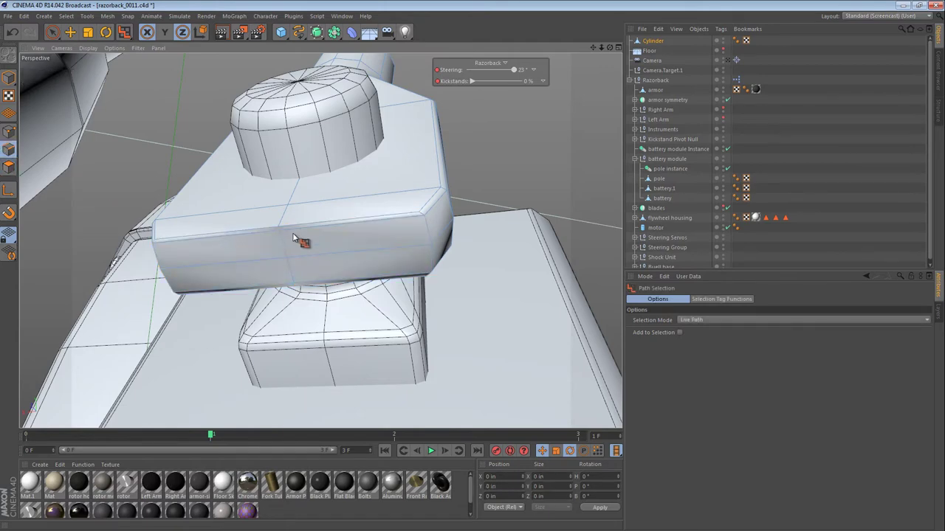
click(293, 293)
alt+drag(297, 257, 331, 336)
key(e)
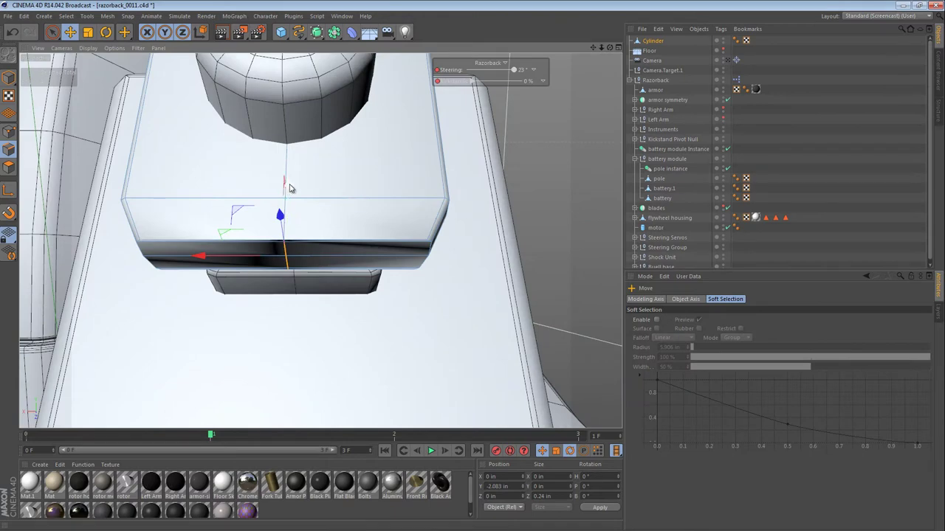
drag(289, 189, 290, 202)
Path-select the short side edges at both ends of the end face and scale them inward to about 0.861 in along X.
alt+drag(392, 259, 425, 250)
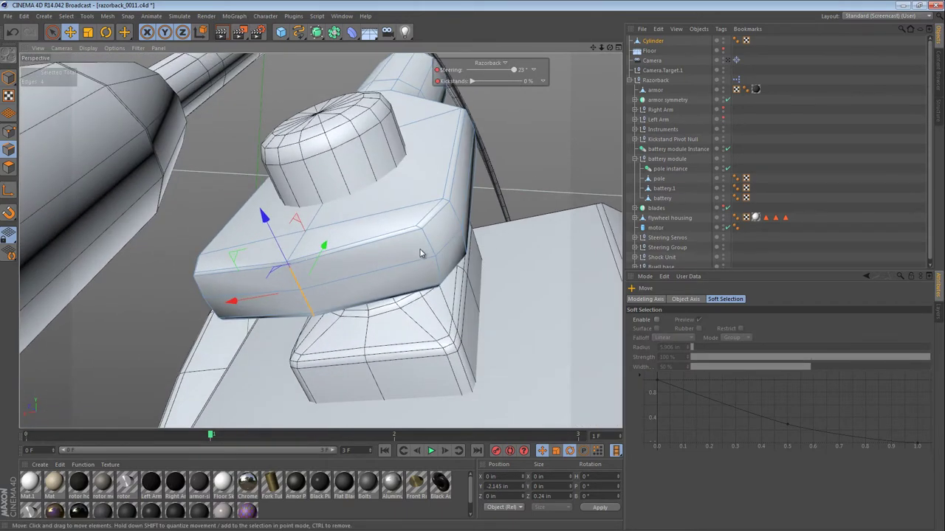
key(space)
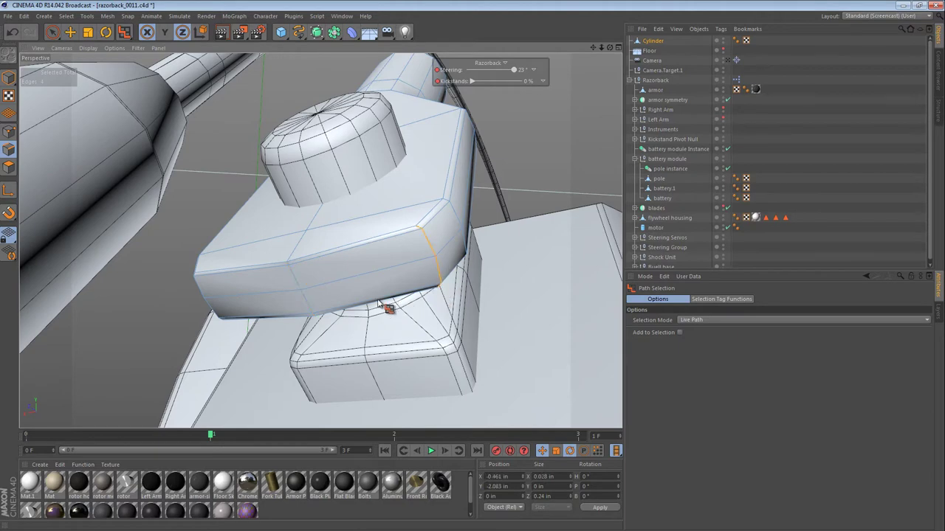
alt+drag(359, 301, 262, 263)
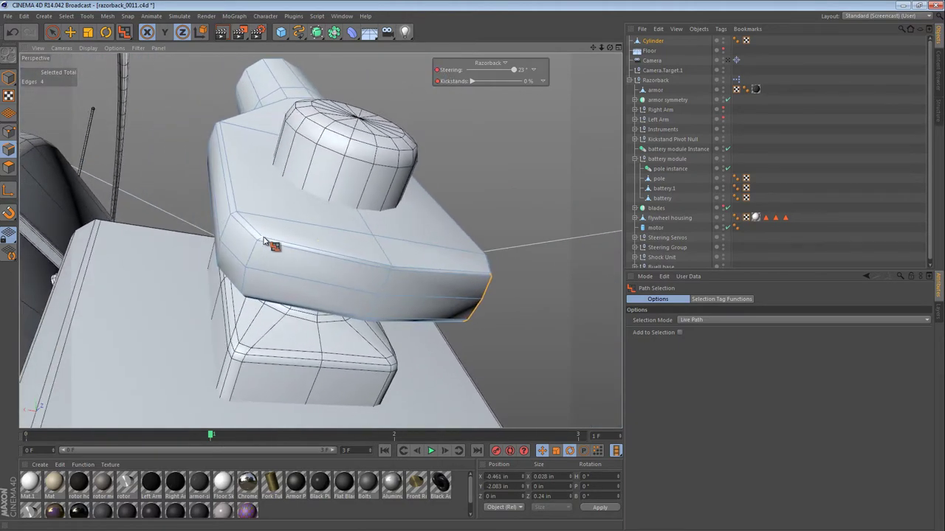
alt+drag(260, 316, 313, 378)
key(t)
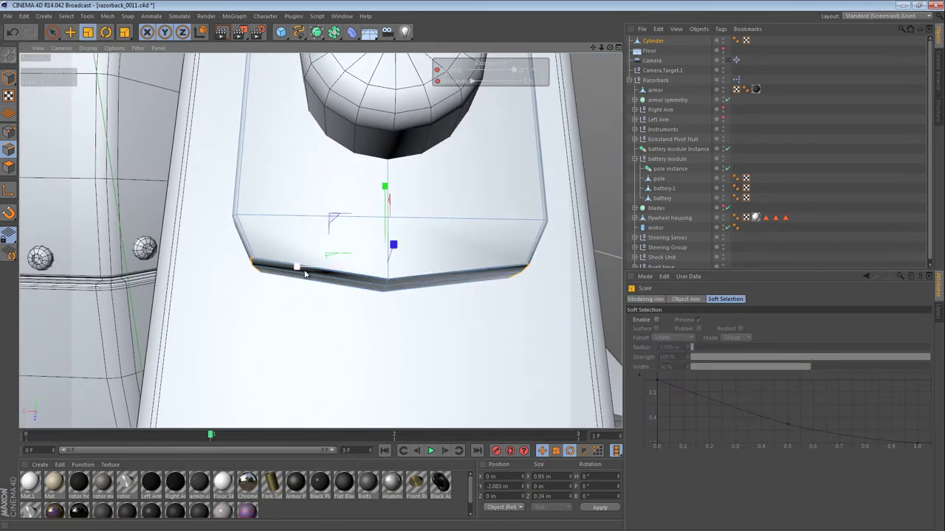
mouse_move(306, 270)
mouse_down()
mouse_move(312, 266)
mouse_move(306, 274)
mouse_up()
Reselect the end face's four side edges, narrow them to about 0.837 in along X, and move them to about Y -2.099 in.
alt+drag(379, 248, 347, 181)
key(e)
click(284, 299)
shift+click(505, 282)
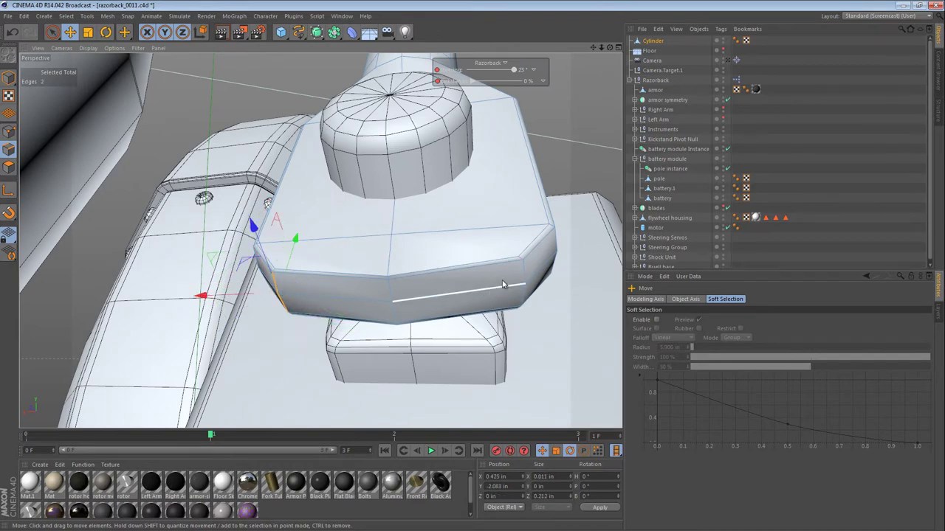
shift+click(524, 294)
alt+right_drag(529, 263, 603, 265)
key(t)
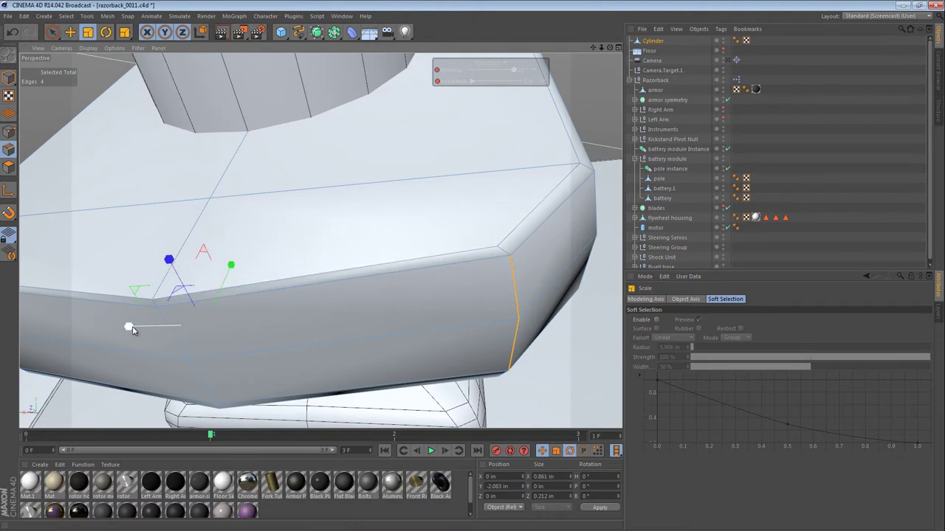
drag(127, 327, 134, 332)
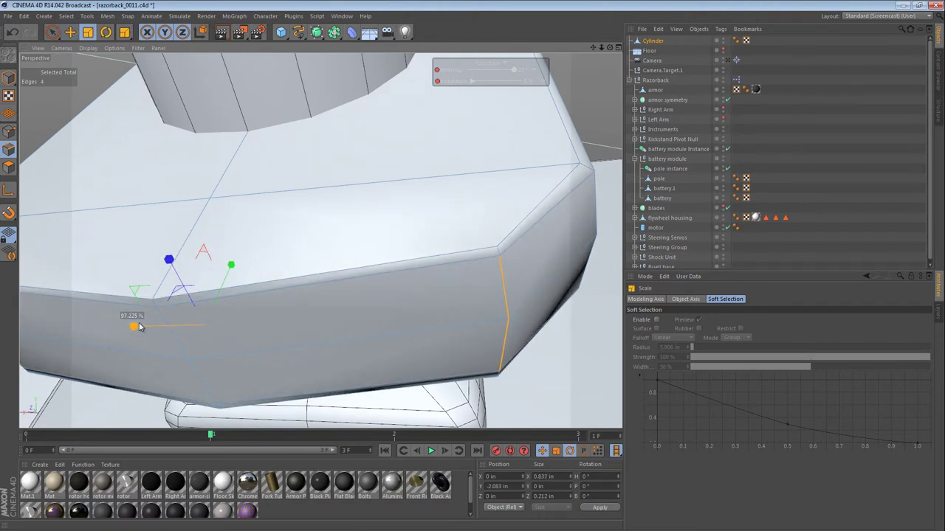
key(e)
drag(230, 271, 233, 278)
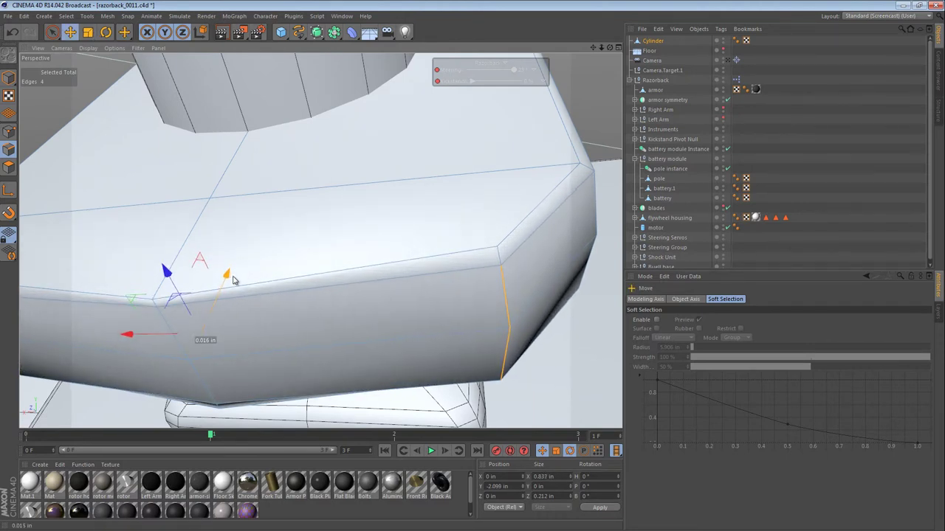
Select the end face's two vertical centre edges and move them outward to about Y -2.168 in.
alt+drag(395, 291, 407, 375)
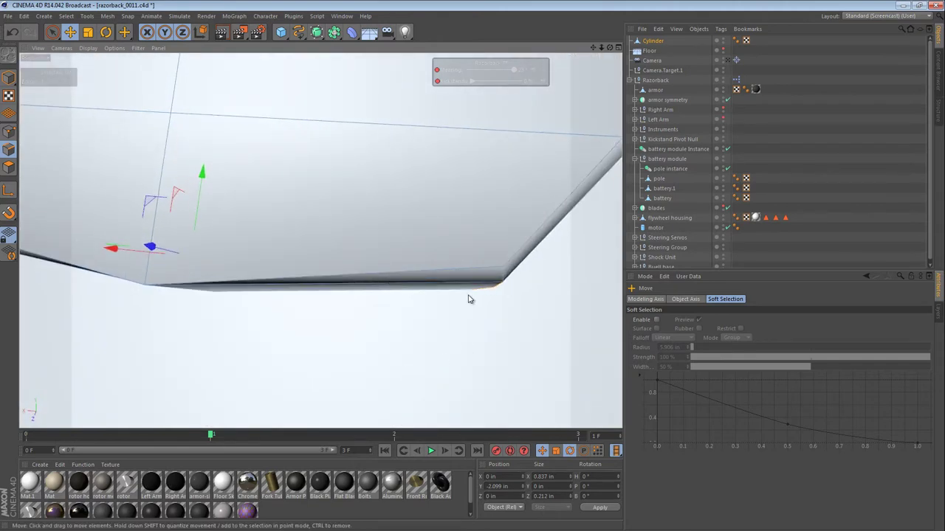
alt+drag(446, 300, 302, 277)
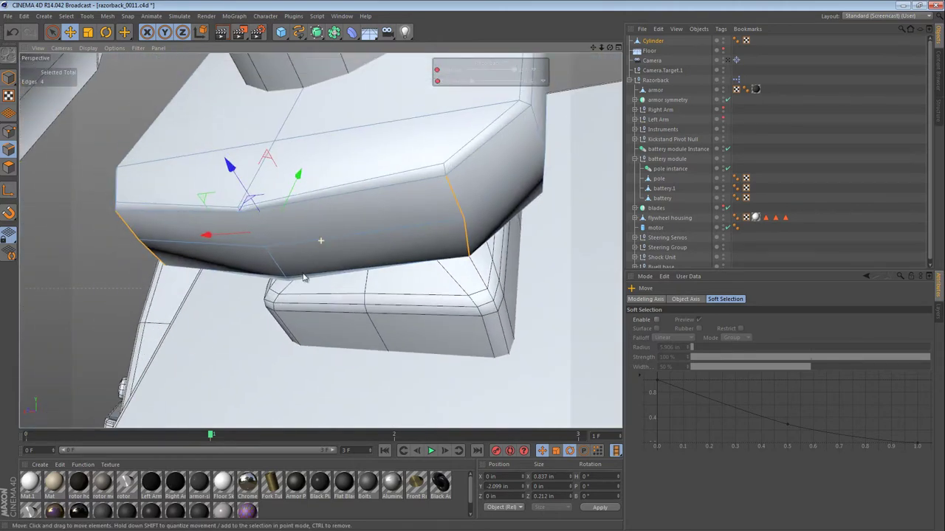
click(257, 235)
alt+drag(271, 209, 222, 244)
drag(325, 170, 320, 180)
Select the pole object and move it outward from the battery to about Z 6.338 in.
alt+right_drag(448, 182, 320, 240)
alt+drag(320, 240, 134, 183)
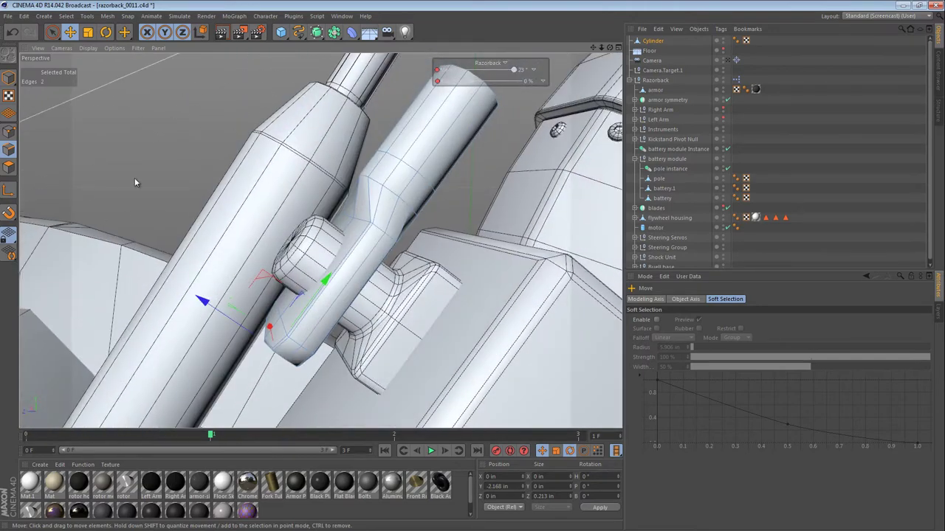
click(9, 78)
click(275, 238)
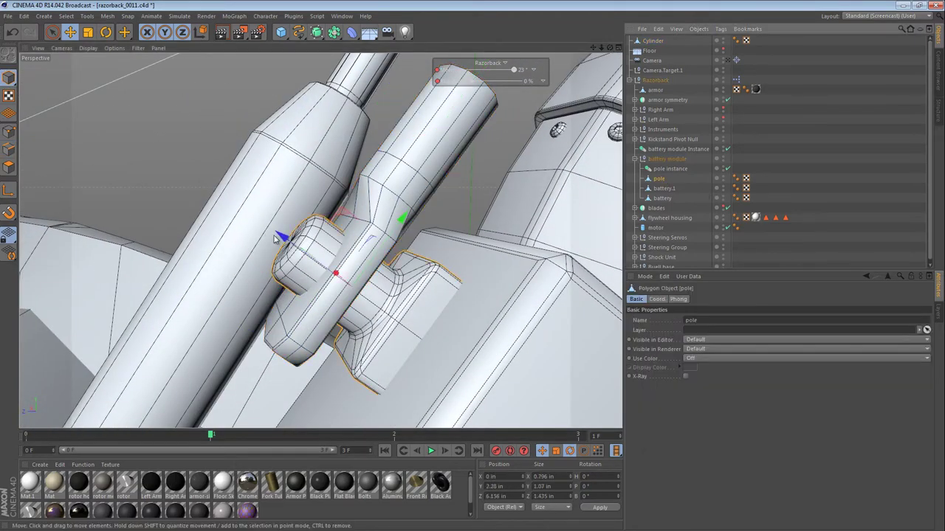
drag(274, 238, 262, 225)
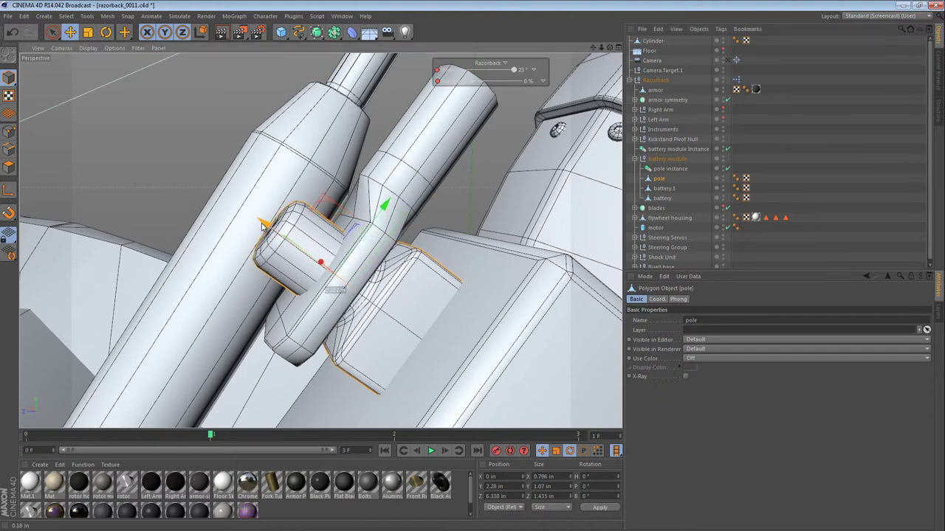
Select the Cylinder connector and move it along its Z axis toward the battery, away from the pole's cap.
click(653, 41)
alt+drag(392, 193, 370, 165)
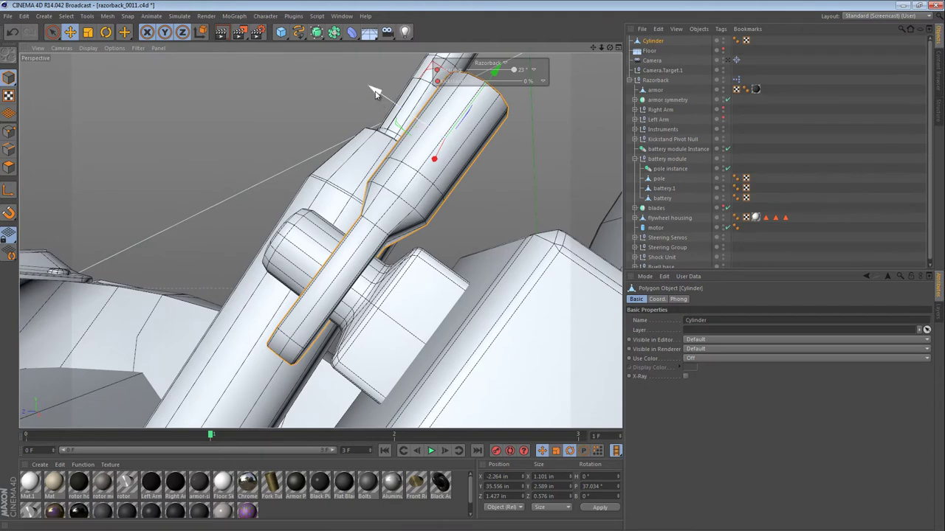
drag(374, 92, 397, 96)
Select the connector neck's edge loop where it starts to flatten and smooth it with the Brush tool in Smooth mode to about 0.703 x 0.434 in.
alt+drag(418, 267, 391, 274)
click(9, 149)
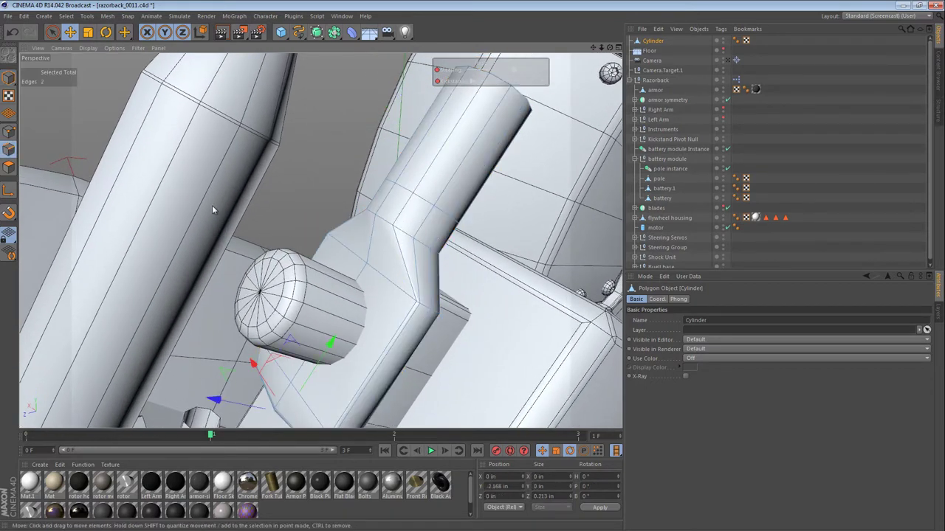
key(u)
key(l)
click(386, 231)
mouse_move(386, 231)
alt+mouse_down()
mouse_move(282, 164)
mouse_move(426, 267)
mouse_move(418, 236)
alt+mouse_up()
key(m)
key(c)
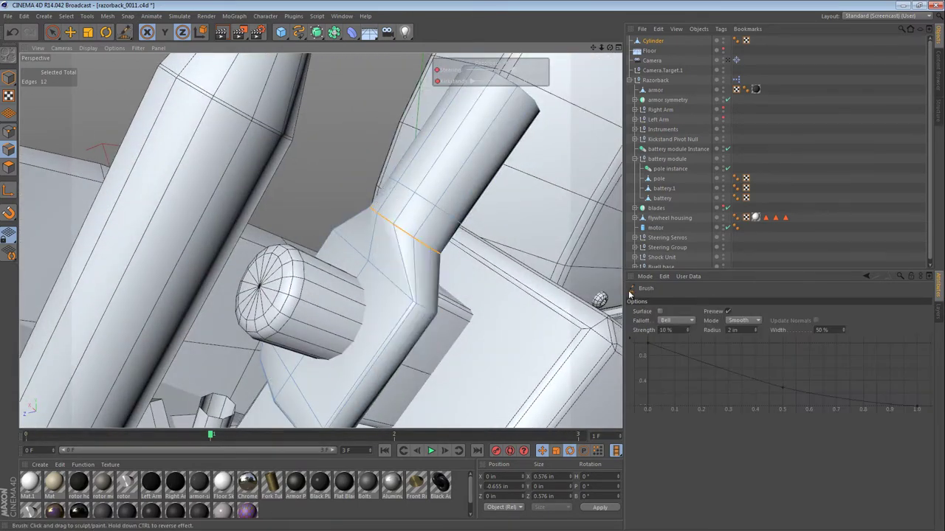
click(754, 323)
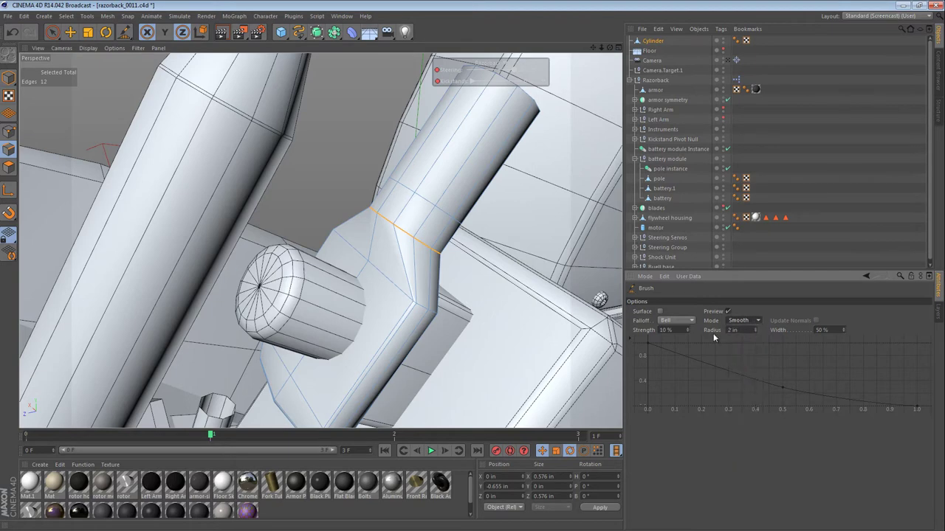
mouse_move(390, 229)
alt+right_down()
mouse_move(288, 230)
mouse_move(401, 230)
alt+right_up()
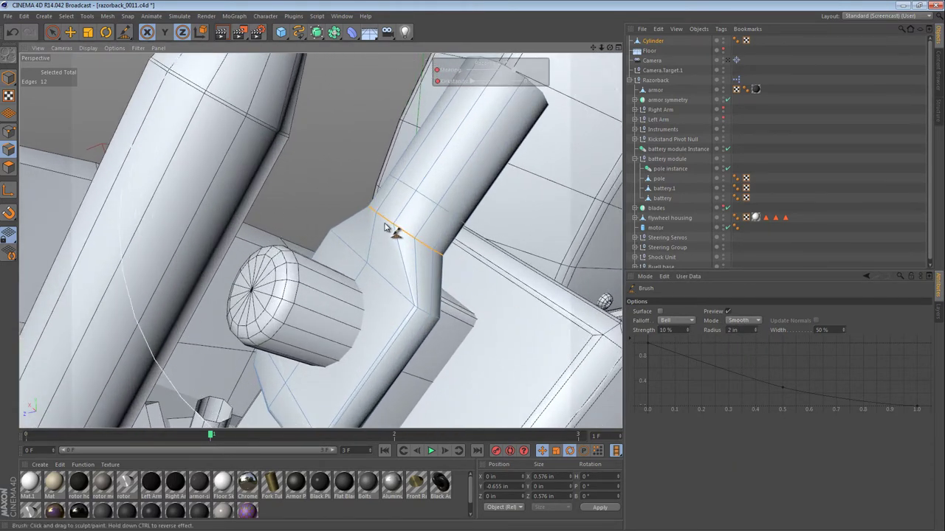
mouse_move(415, 233)
alt+mouse_down()
mouse_move(401, 224)
mouse_move(352, 225)
mouse_move(454, 190)
mouse_move(148, 189)
mouse_move(107, 147)
mouse_move(345, 267)
mouse_move(381, 257)
alt+mouse_up()
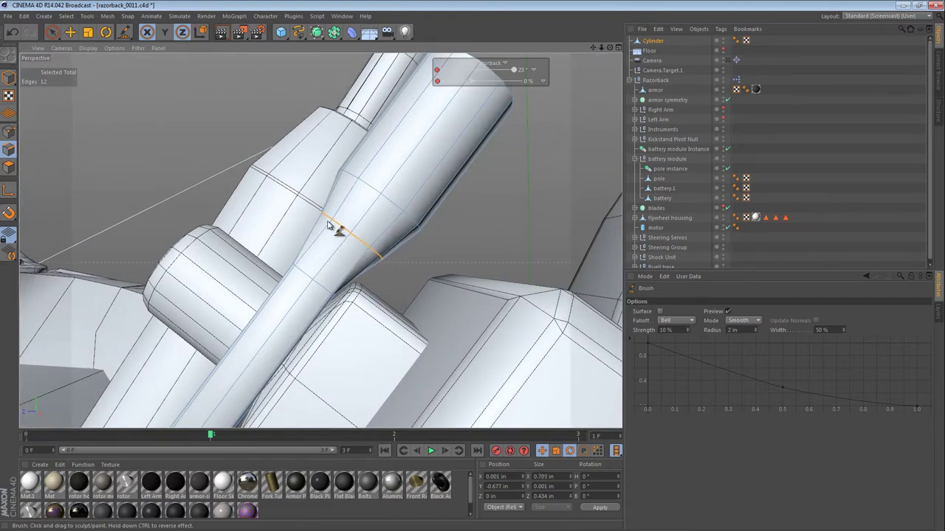
alt+drag(342, 228, 478, 305)
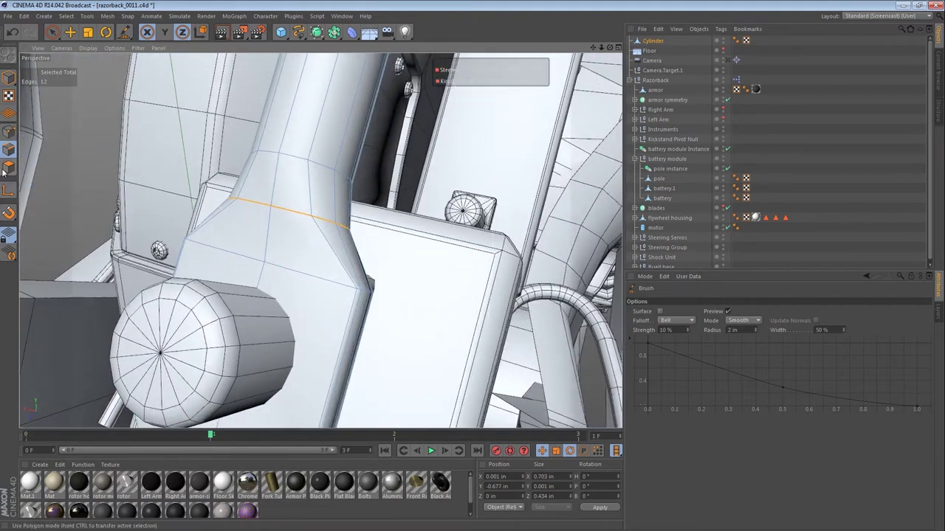
Select the edge loop at the start of the flattened section and bevel it with 0 subdivisions and an inner offset of about 0.067 in.
key(u)
key(l)
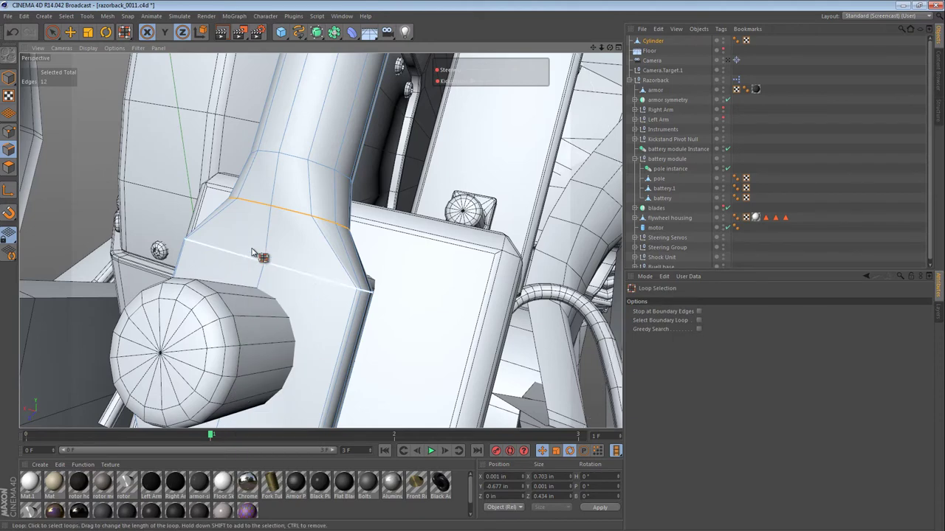
click(304, 276)
key(m)
key(s)
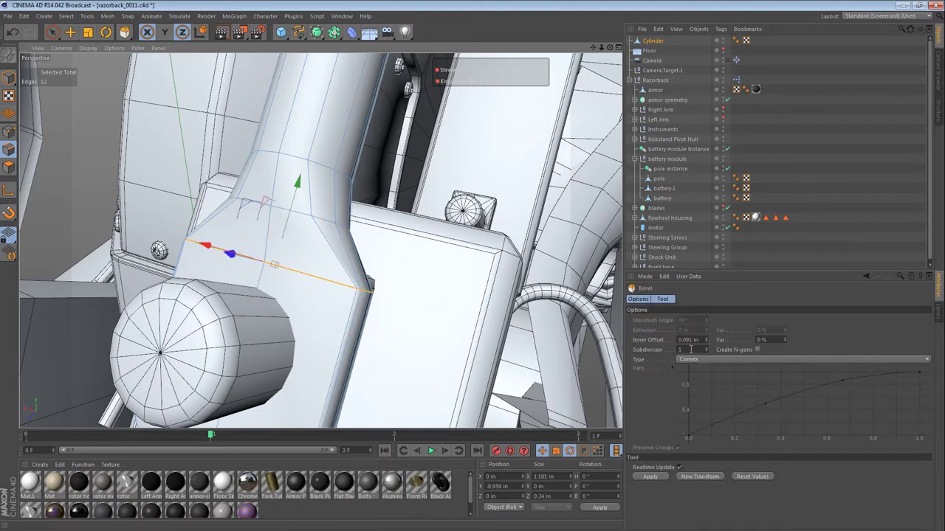
double_click(691, 349)
text(0)
alt+drag(345, 278, 475, 290)
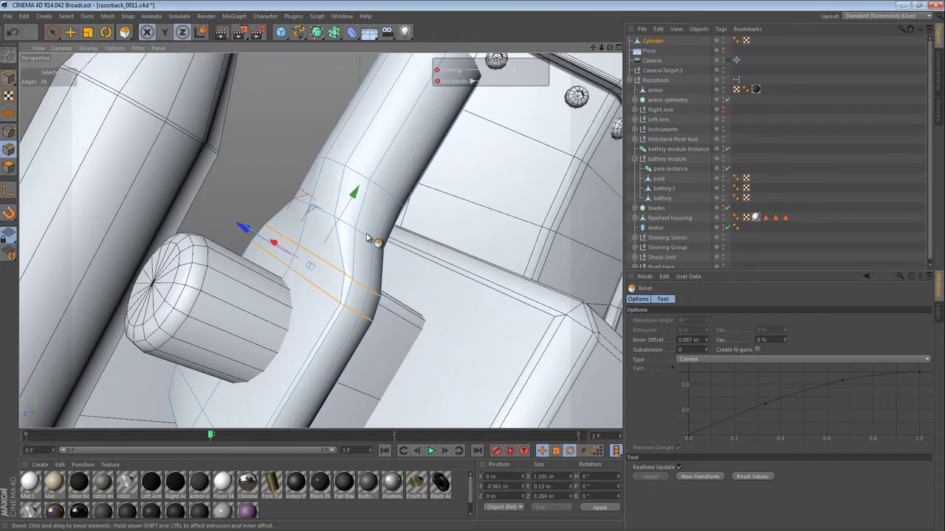
Add the neck loop above to the two bevelled edge loops and soften all three with the Brush tool in Smooth mode.
key(u)
key(l)
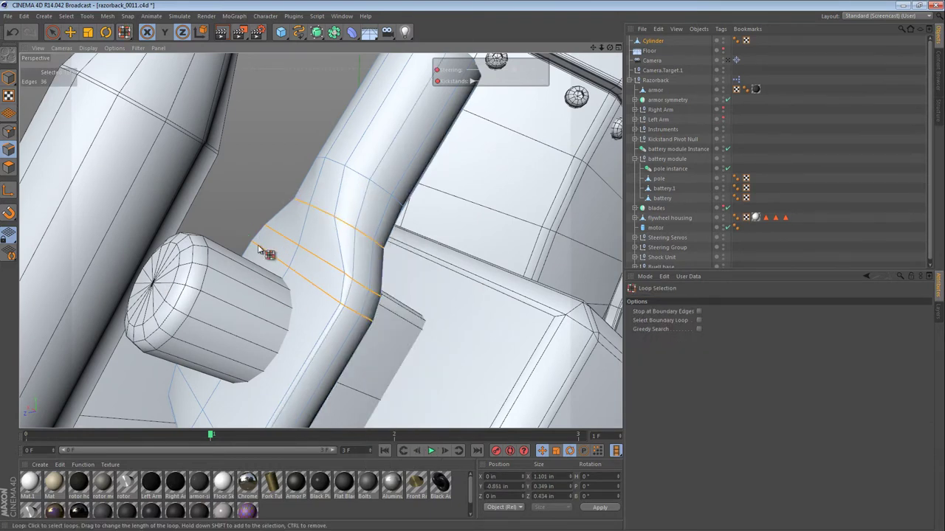
mouse_move(337, 233)
alt+mouse_down()
mouse_move(417, 262)
mouse_move(297, 245)
alt+mouse_up()
key(m)
key(c)
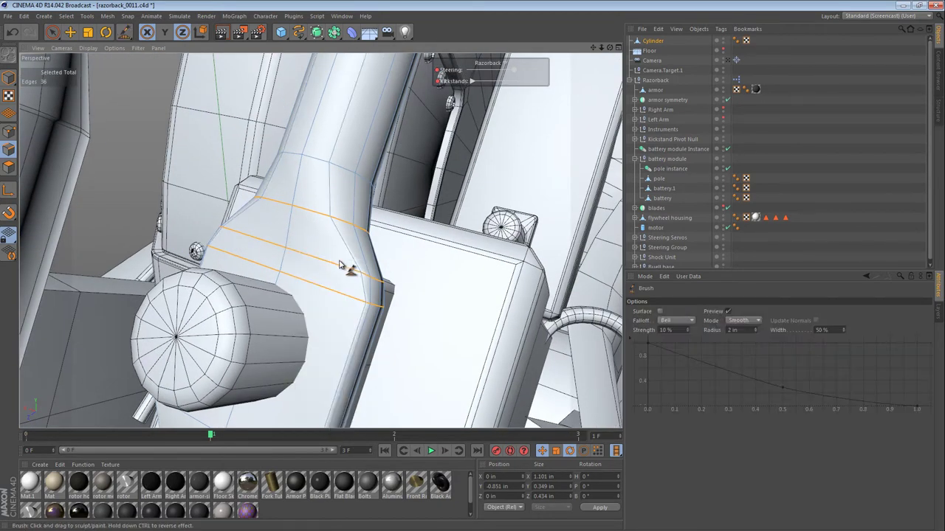
alt+drag(285, 215, 112, 173)
click(11, 78)
alt+right_drag(331, 232, 168, 237)
key(e)
alt+drag(330, 234, 301, 242)
alt+right_drag(310, 244, 433, 245)
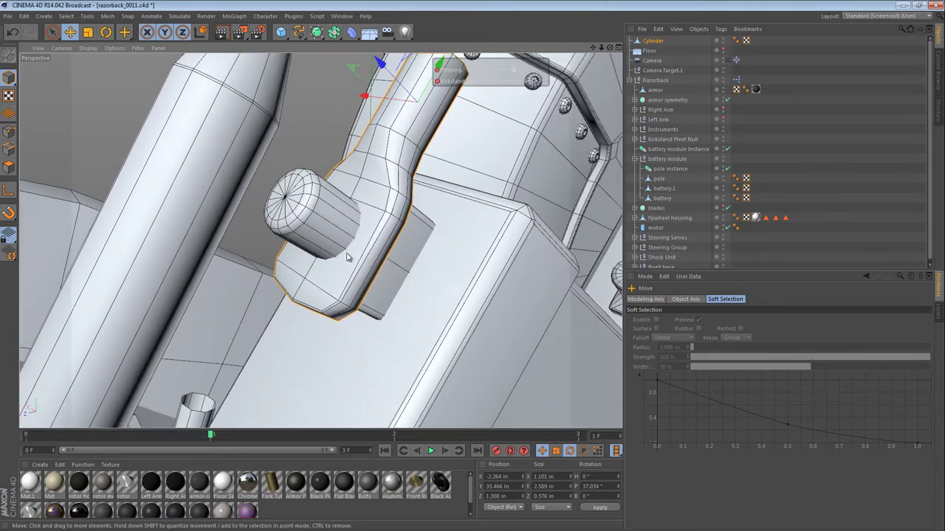
alt+drag(367, 204, 361, 271)
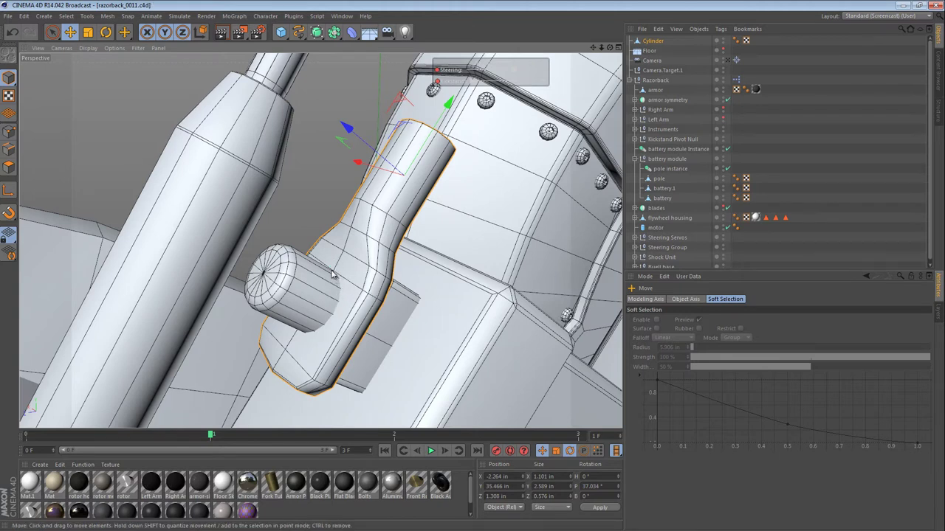
Add a Cylinder primitive and use Transfer to align it with the cable connector's position and rotation.
drag(280, 33, 480, 43)
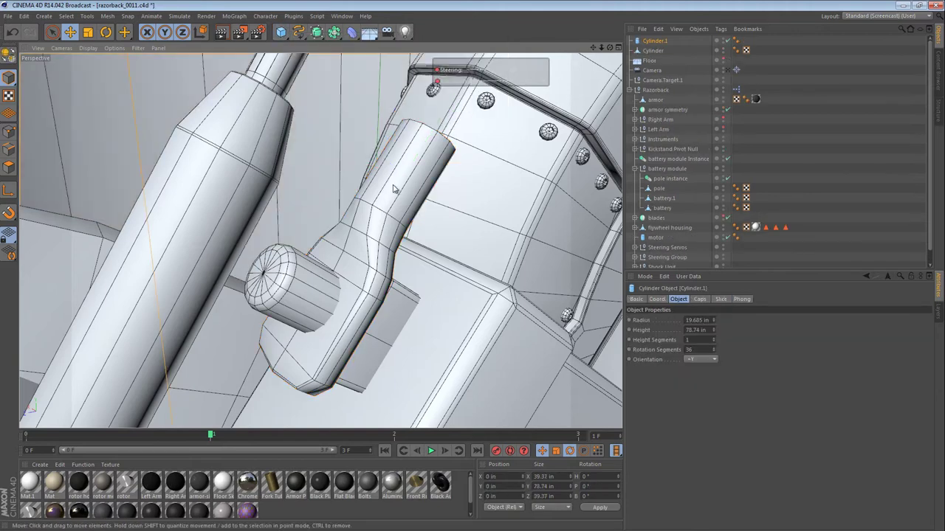
key(shift+c)
text(trans)
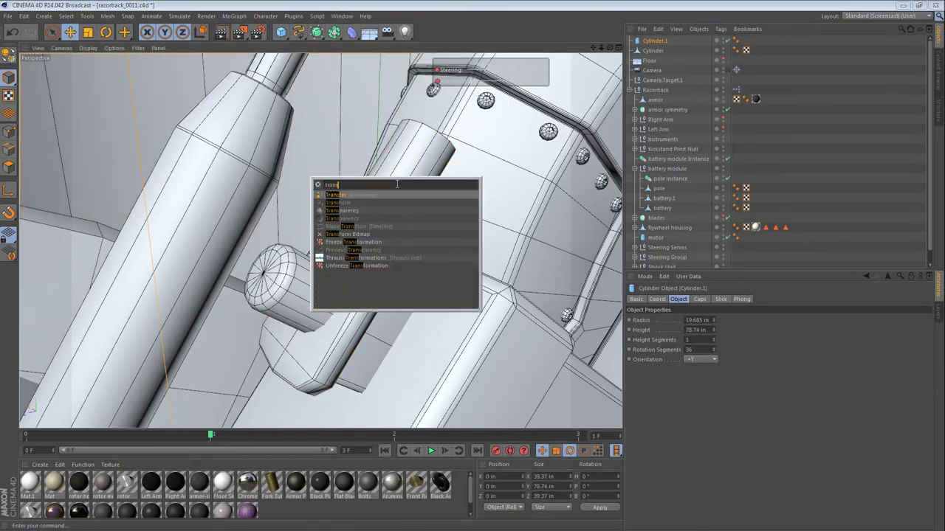
key(Return)
click(397, 188)
Scale the new cylinder to about 0.413 in radius and 1.654 in height, orient it along -Z, and set 8 rotation segments.
key(t)
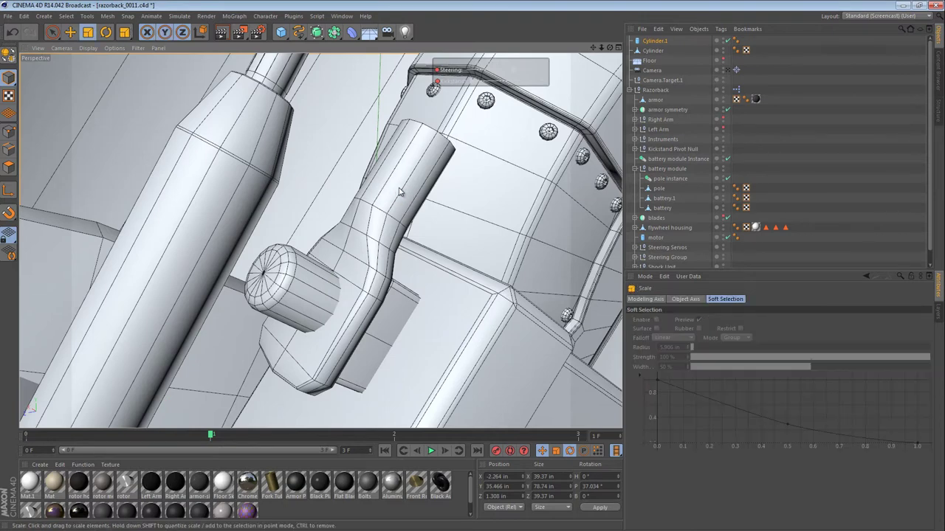
drag(181, 224, 72, 258)
click(654, 42)
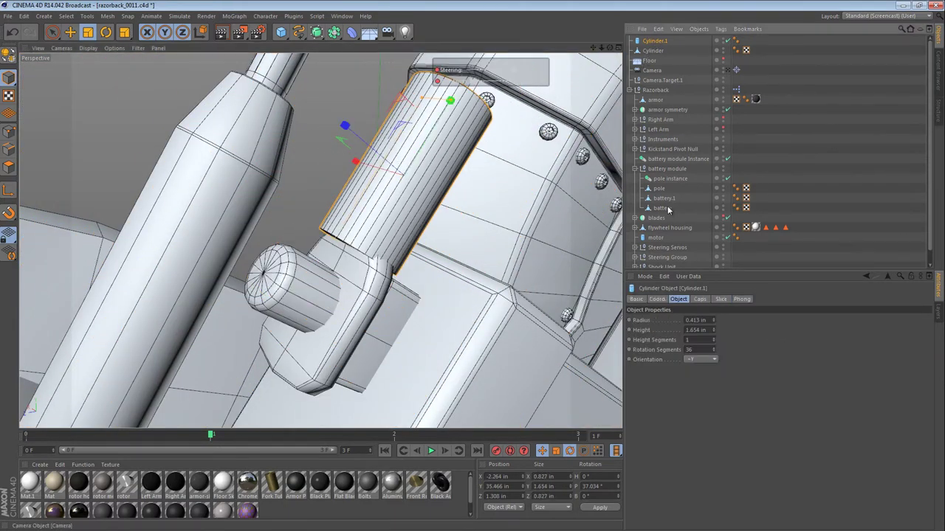
scroll(713, 361, down, 3)
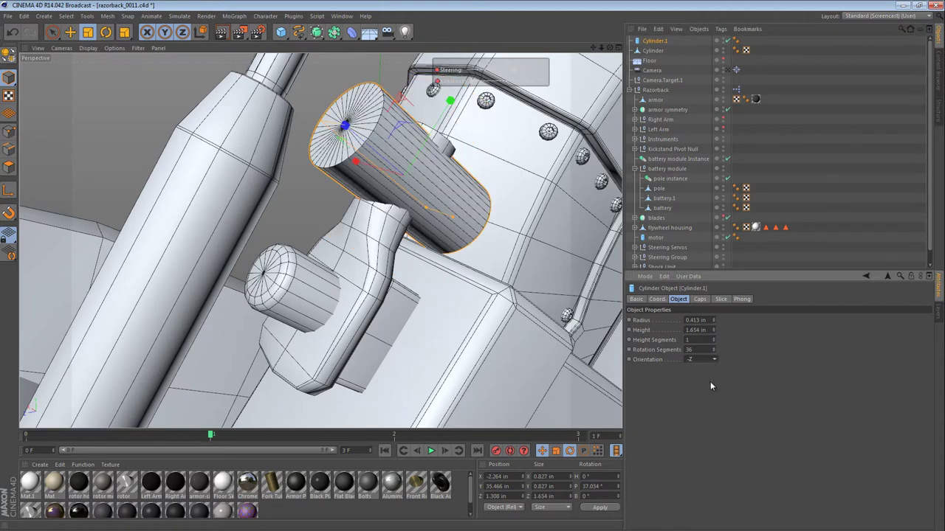
double_click(689, 349)
text(8)
key(Return)
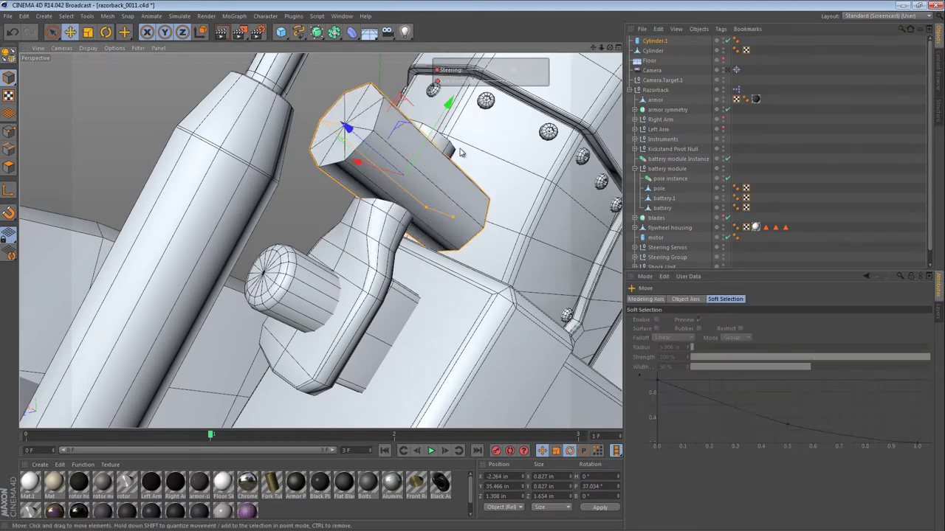
Move the new cylinder over the pole to about Y 34.34, Z 2.157 in and scale it to about 0.334 in radius and 1.336 in height.
key(e)
drag(447, 111, 349, 228)
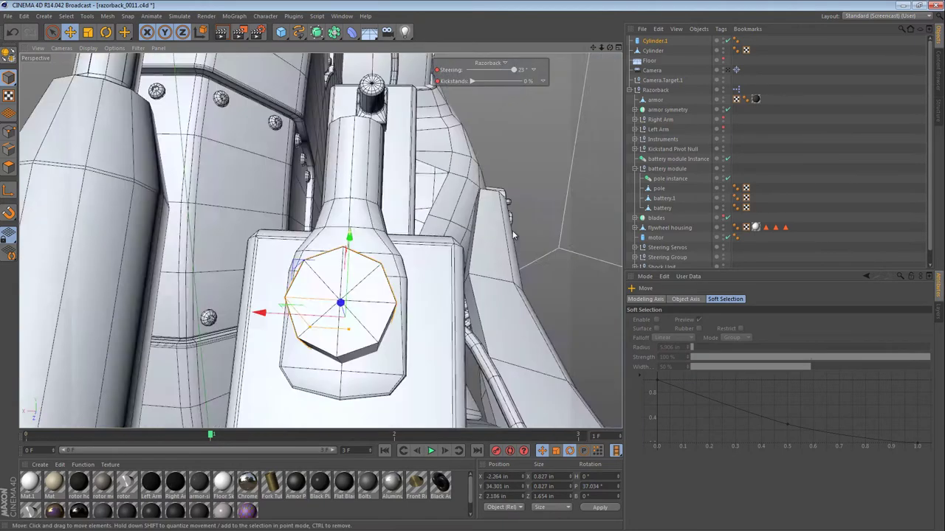
alt+drag(513, 235, 356, 236)
key(t)
key(e)
alt+drag(374, 268, 346, 216)
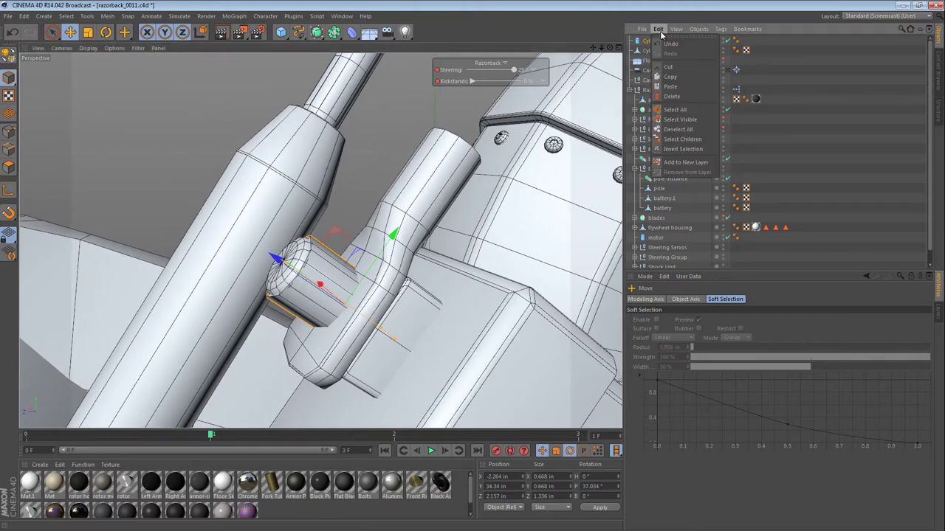
Add a Boole object and place the connector and the eight-sided cylinder inside it, with the connector first, to cut the pole hole.
click(659, 42)
click(643, 50)
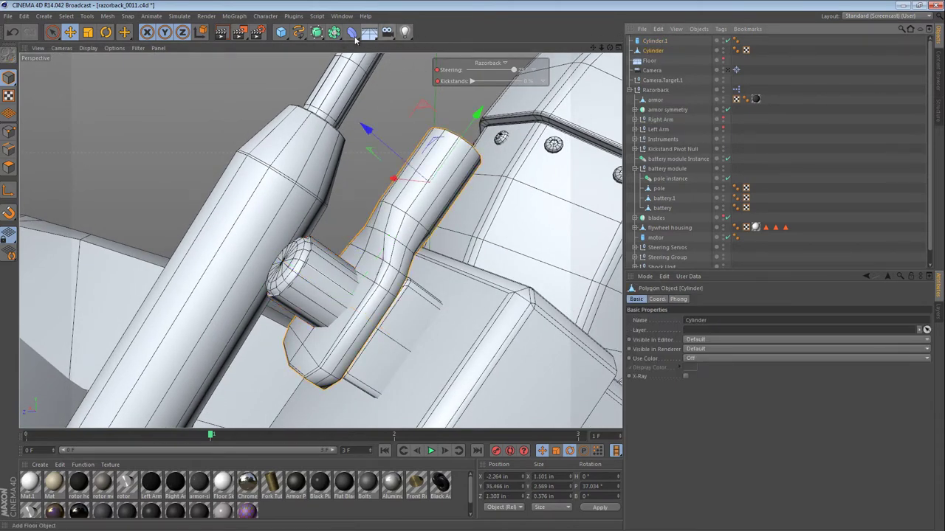
click(337, 37)
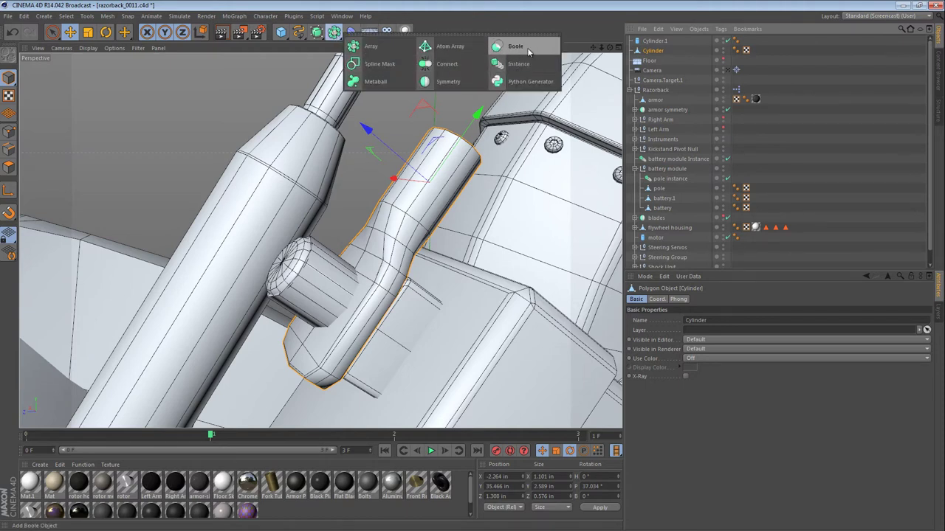
click(530, 48)
mouse_move(662, 43)
mouse_down()
mouse_move(656, 57)
mouse_move(657, 46)
mouse_up()
click(658, 53)
click(659, 60)
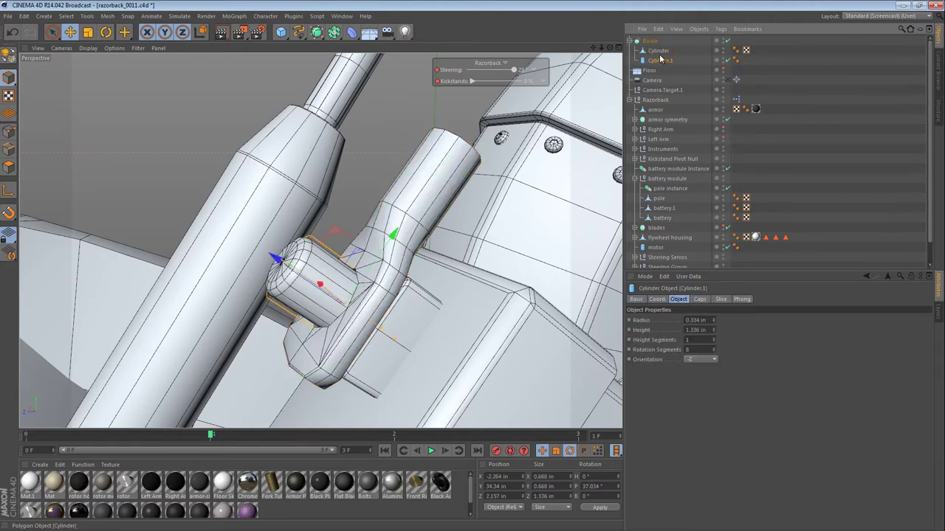
Enlarge the cutting cylinder's radius to about 0.355 in around the pole.
alt+drag(357, 268, 488, 272)
drag(316, 268, 350, 229)
alt+right_drag(350, 229, 398, 218)
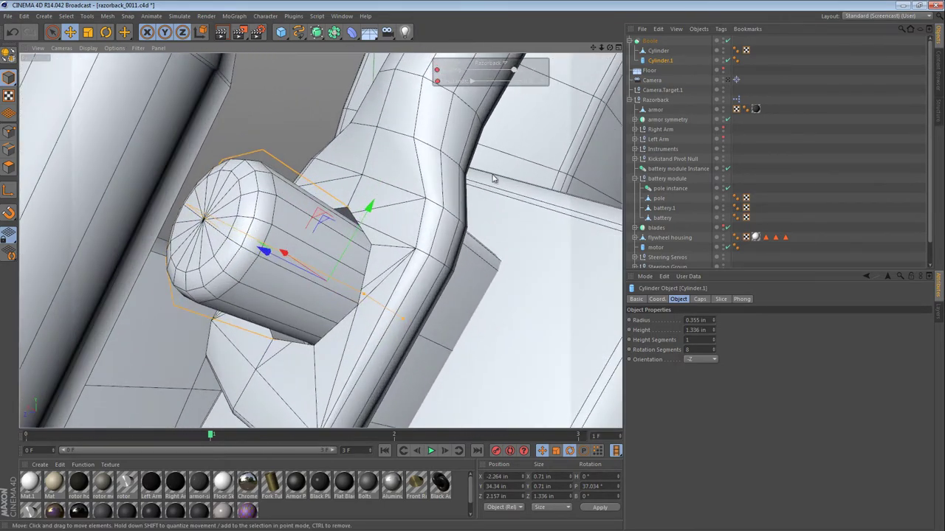
In wireframe display, select the four centre points on the connector's two lower neck loops and move them up to about Y -0.942 in.
click(657, 50)
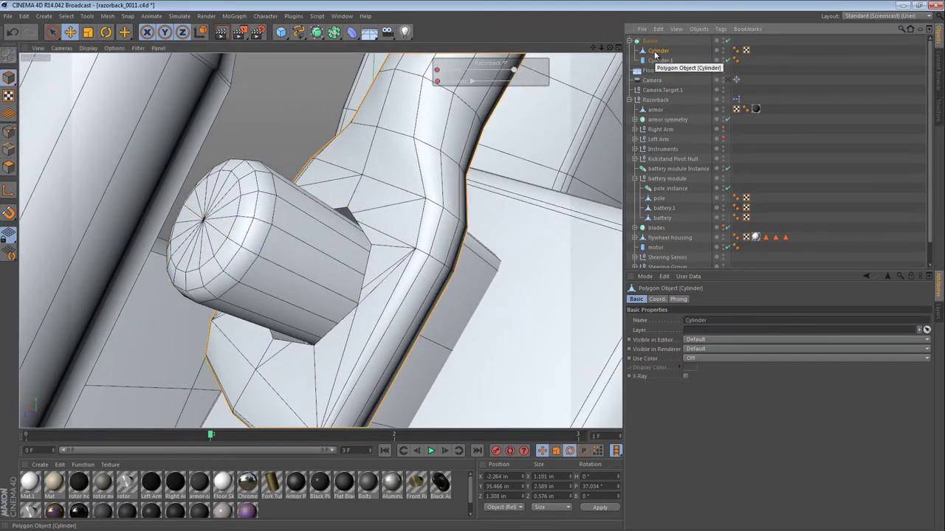
click(9, 167)
click(9, 150)
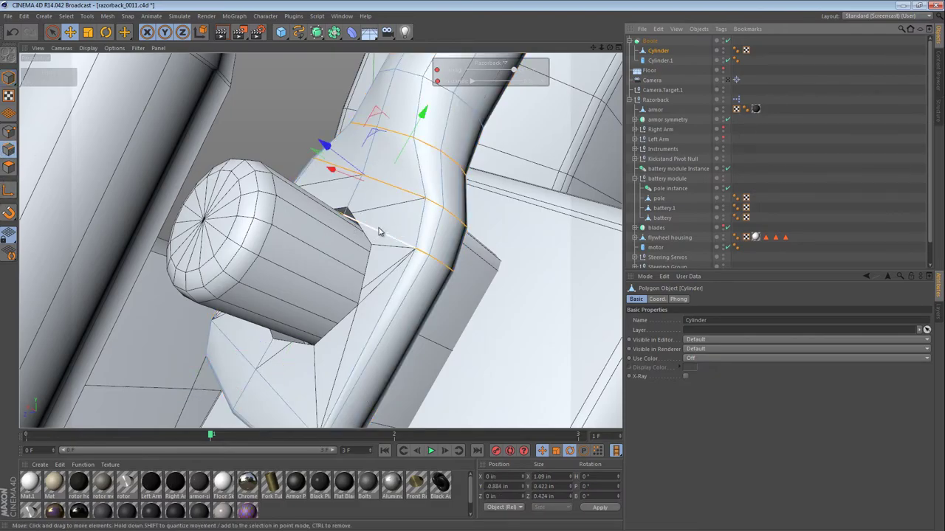
key(n)
key(g)
alt+drag(361, 221, 495, 261)
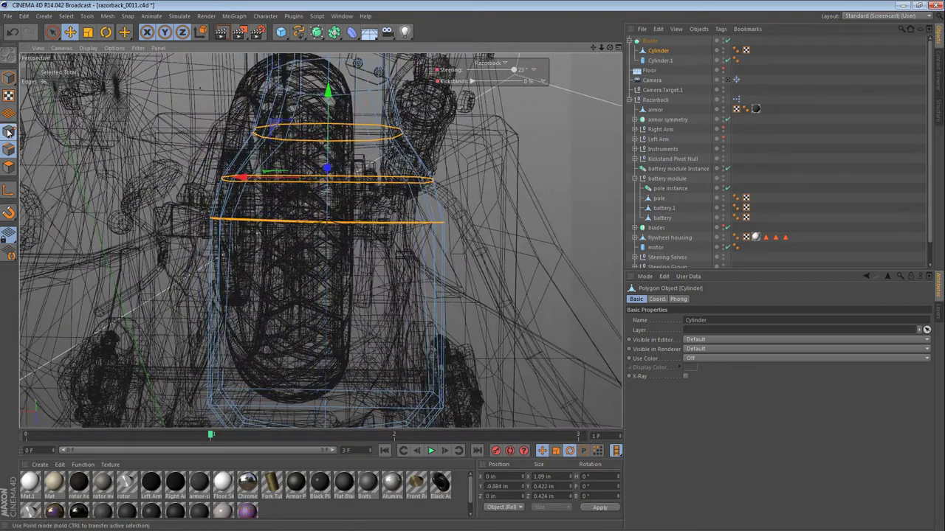
click(51, 32)
click(96, 62)
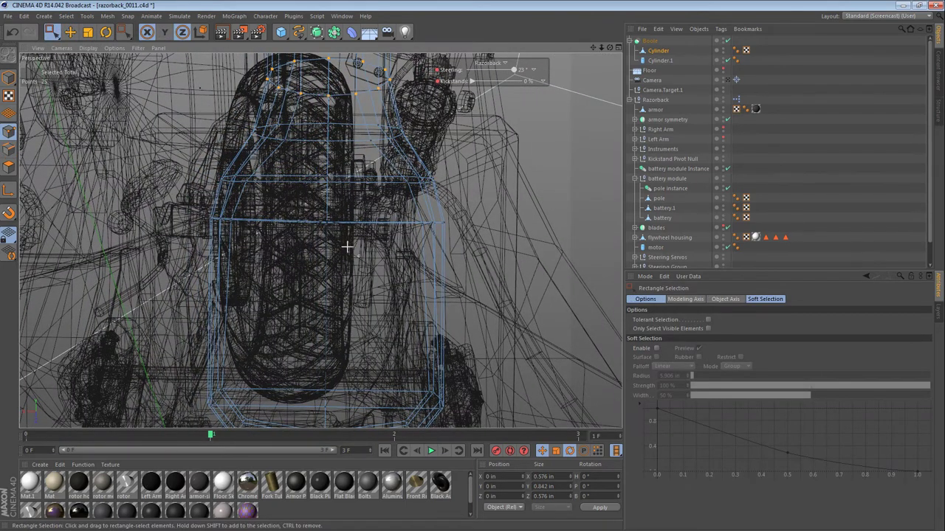
key(e)
drag(329, 129, 329, 116)
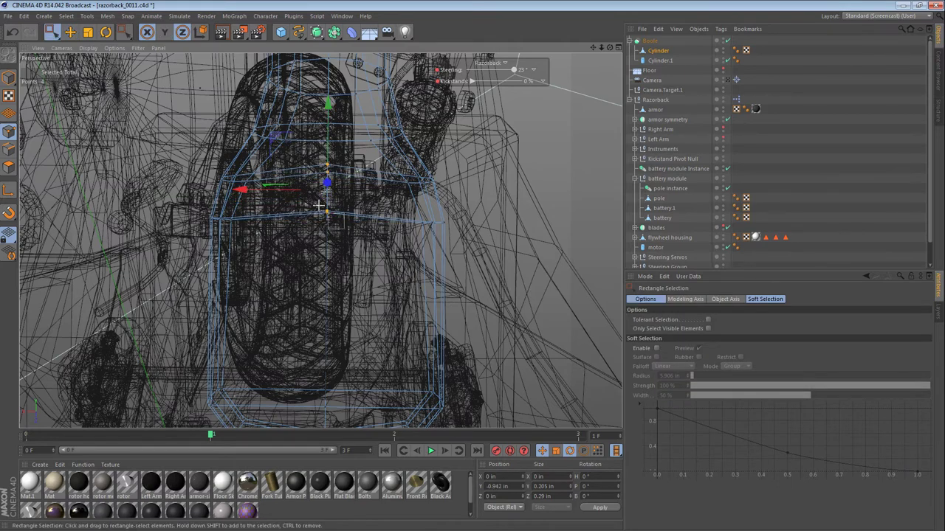
Move the lower neck loop's two centre points up to about Y -0.987 in and display the model in plain Gouraud shading.
drag(328, 125, 328, 145)
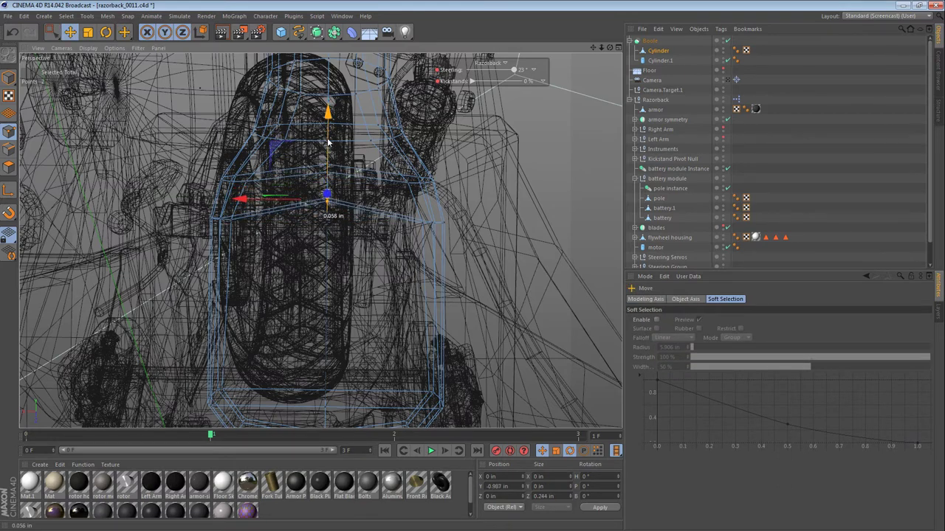
key(n)
key(a)
alt+drag(317, 216, 208, 167)
click(8, 78)
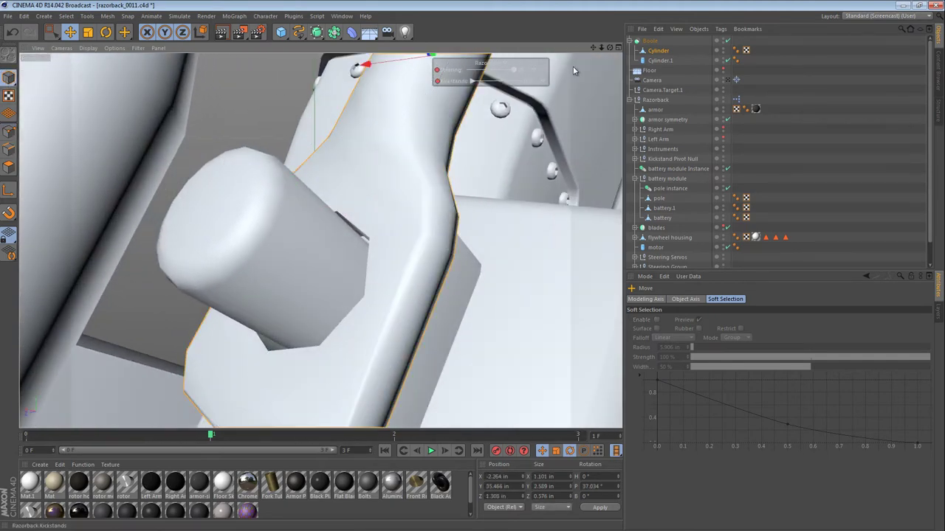
Examine the Boole hole around the pole, restore Gouraud shading with lines, and select the connector mesh in the Boole.
click(651, 42)
alt+drag(405, 251, 420, 225)
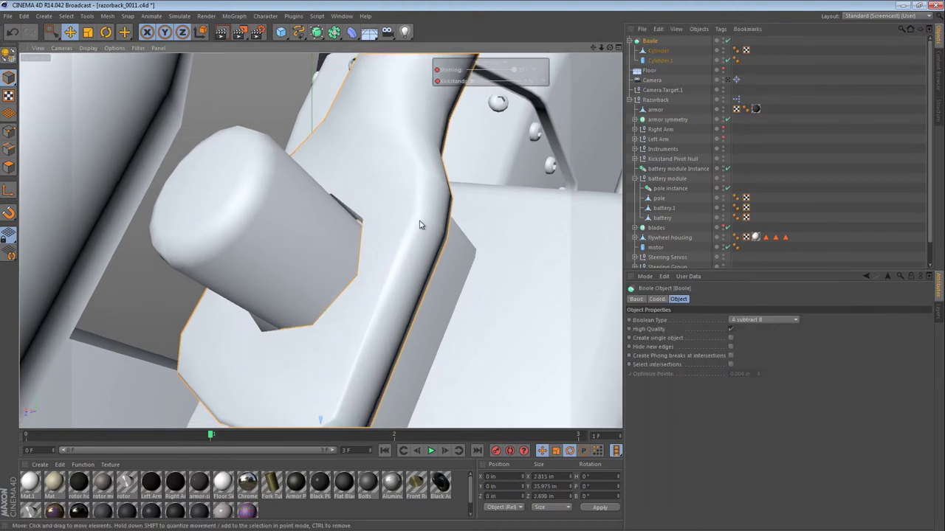
click(659, 50)
click(650, 42)
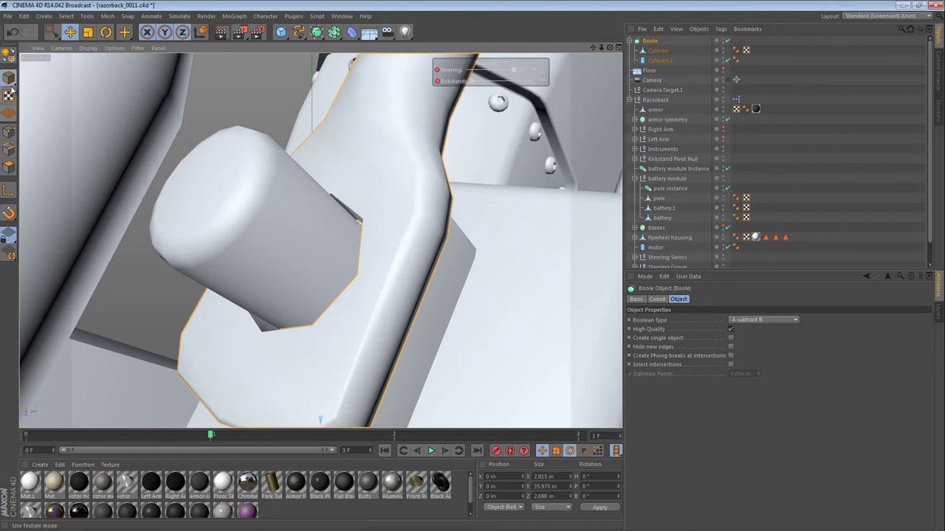
mouse_move(343, 231)
alt+mouse_down()
mouse_move(351, 257)
mouse_move(337, 265)
mouse_move(407, 257)
mouse_move(399, 295)
mouse_move(482, 244)
mouse_move(506, 285)
mouse_move(495, 300)
mouse_move(315, 295)
alt+mouse_up()
key(n)
key(b)
click(658, 51)
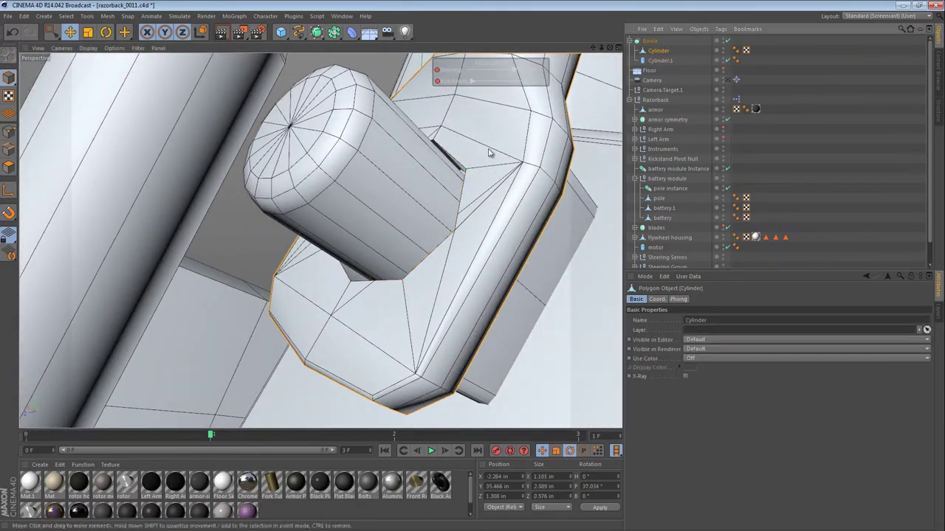
Select the connector's front faces around the pole and examine the edges surrounding the hole from several angles.
click(7, 168)
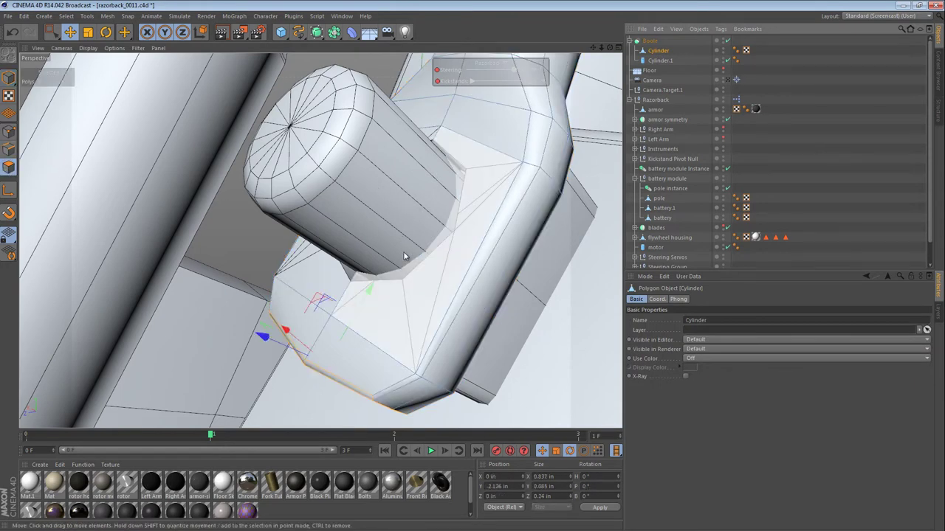
click(479, 220)
alt+drag(389, 290, 558, 297)
alt+drag(308, 327, 96, 265)
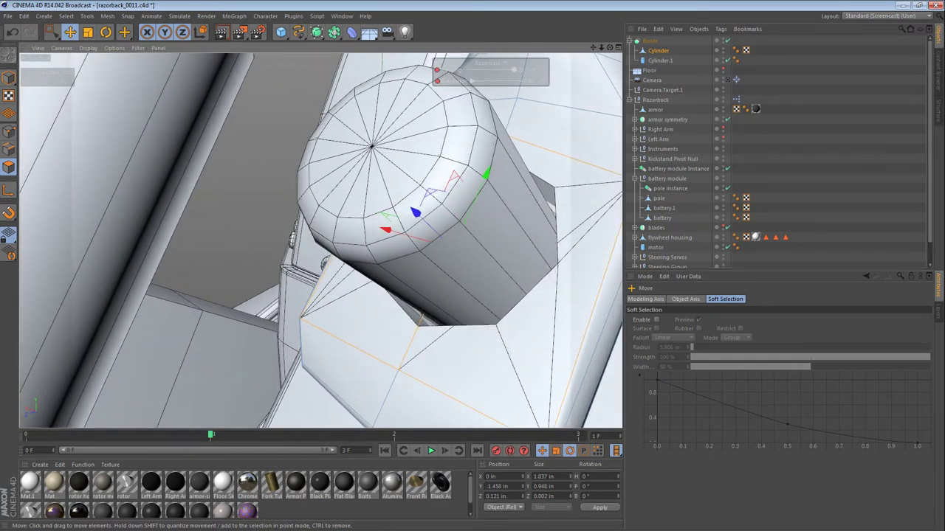
click(9, 151)
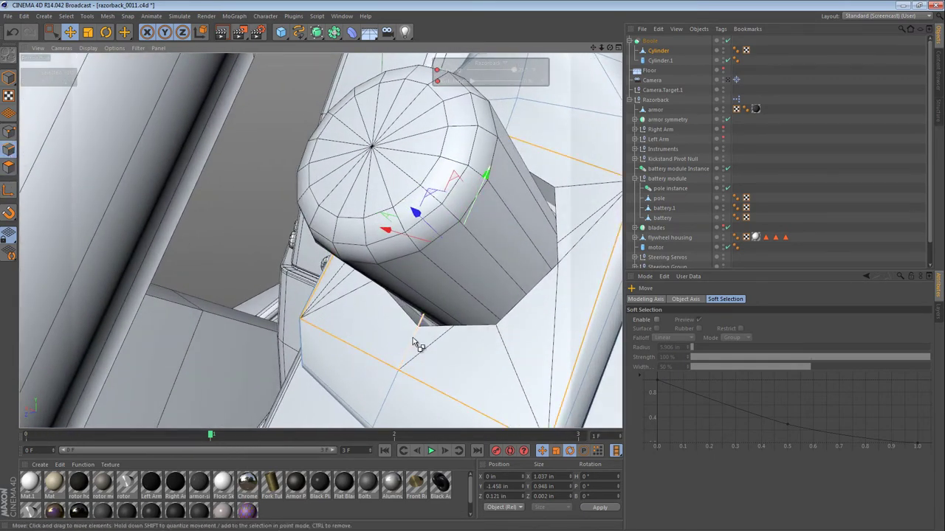
alt+middle_drag(543, 284, 500, 287)
alt+right_drag(501, 287, 466, 279)
alt+drag(497, 282, 540, 318)
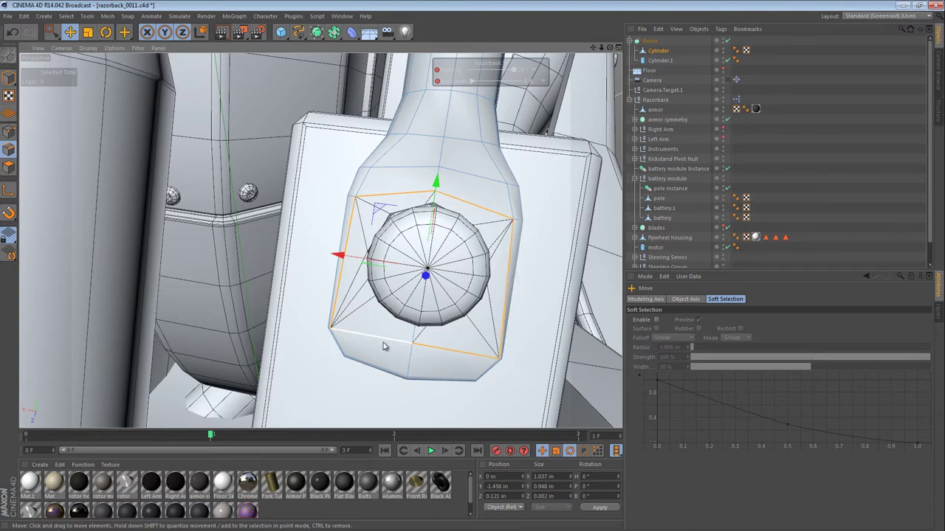
alt+drag(502, 309, 457, 270)
scroll(460, 235, up, 1)
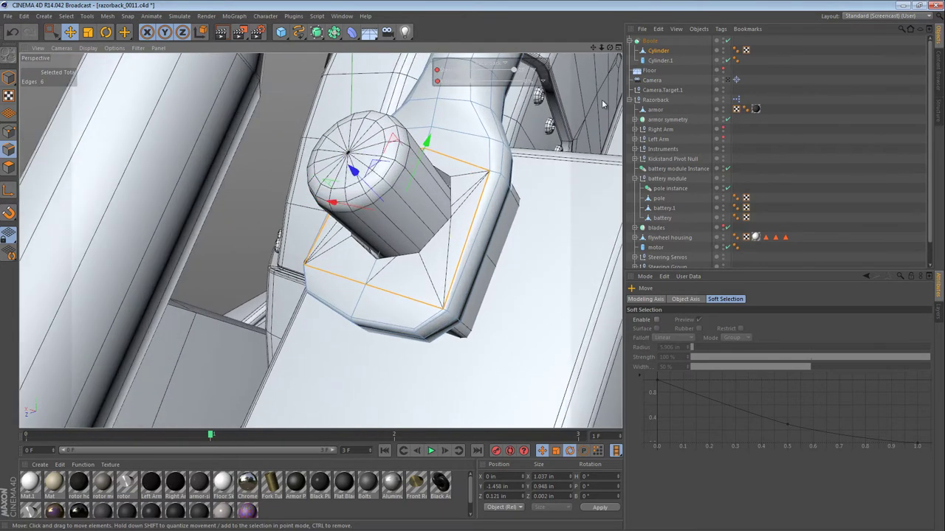
Try the cutting cylinder with 6 rotation segments and rotate it around the pole's axis.
click(661, 61)
click(697, 350)
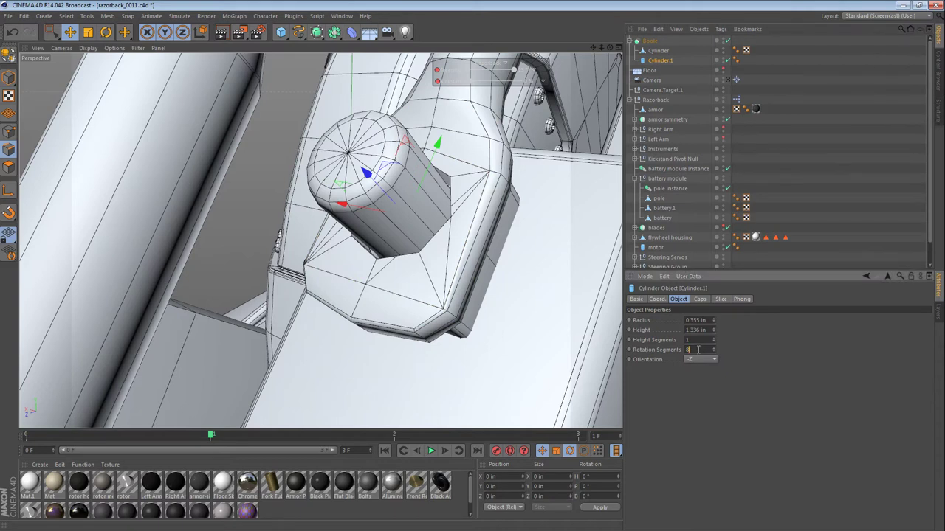
scroll(695, 350, down, 2)
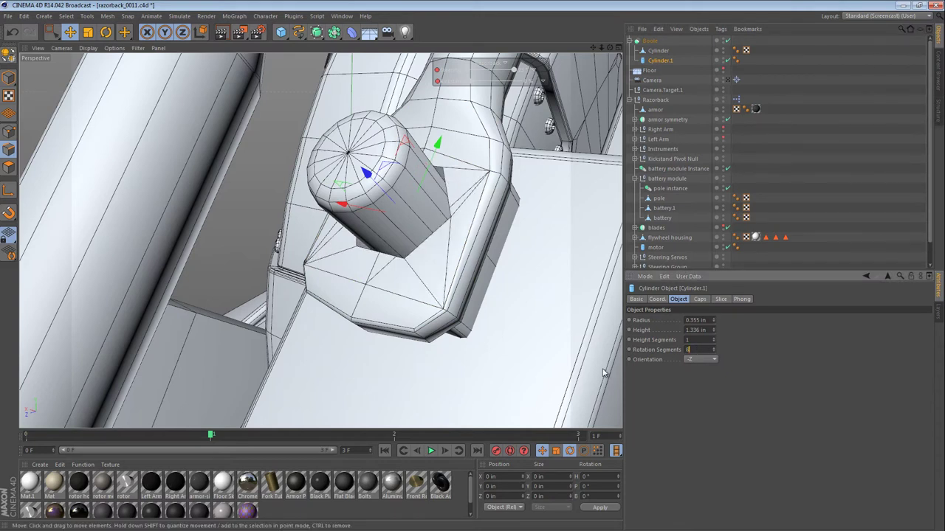
key(r)
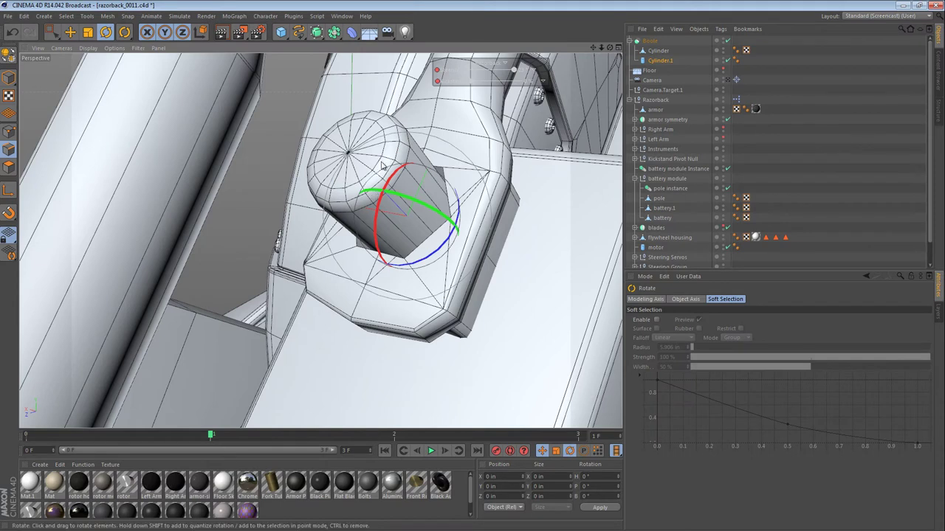
drag(461, 213, 457, 239)
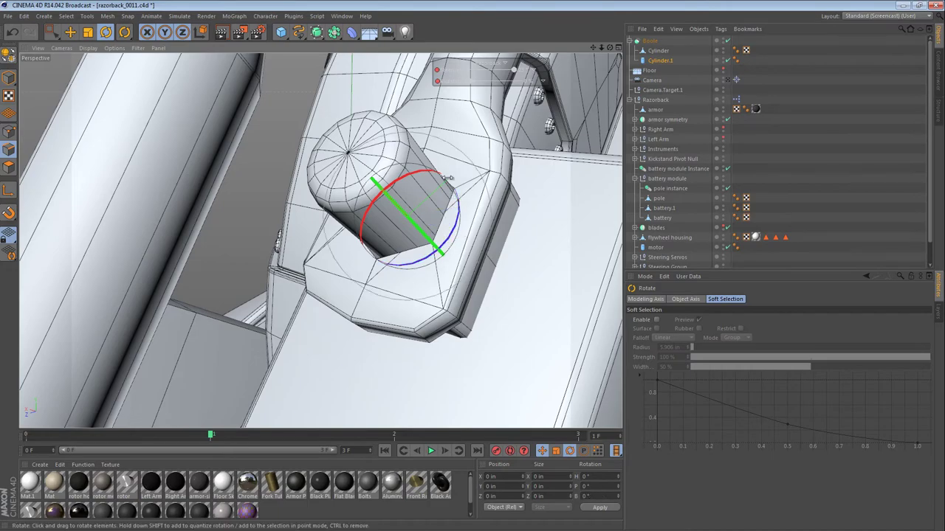
alt+drag(447, 177, 466, 195)
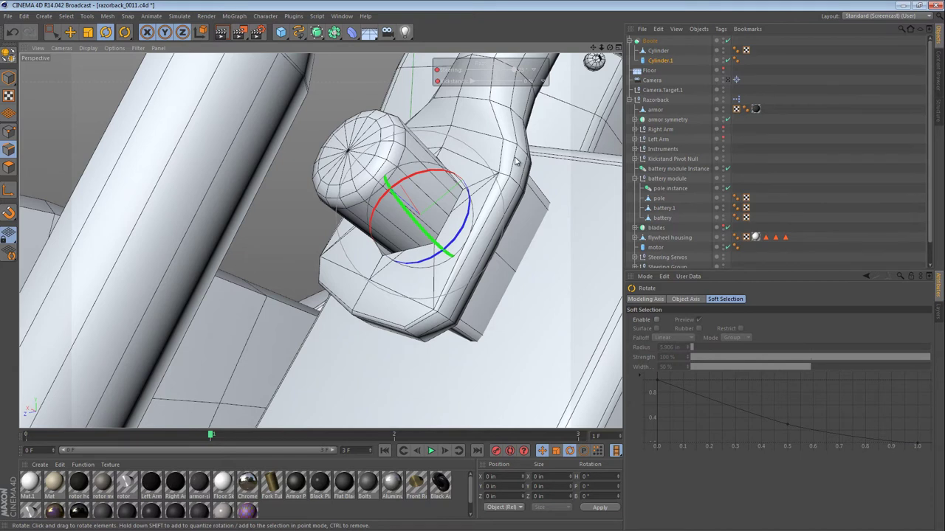
Set the cutting cylinder's rotation segments to 8 and rotate it so the hole's corners line up with the connector's centre edges.
click(668, 61)
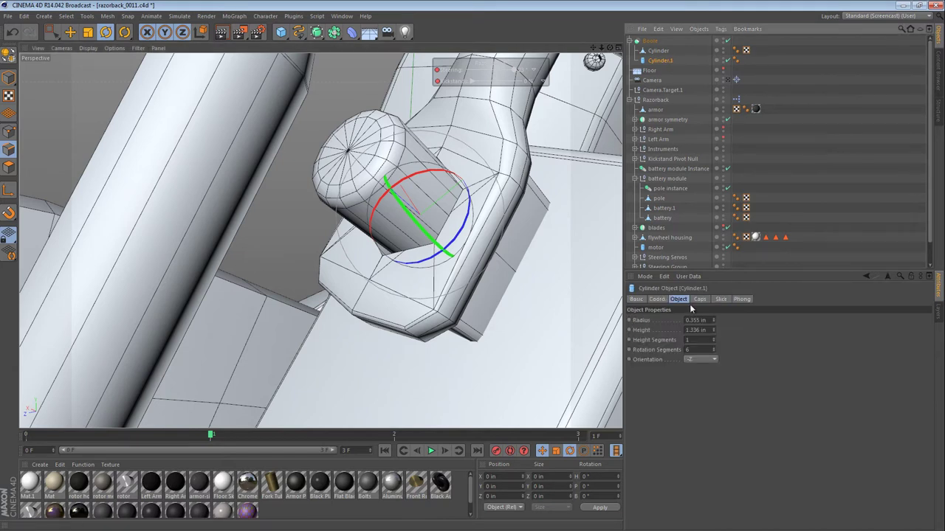
double_click(709, 350)
text(8)
key(Return)
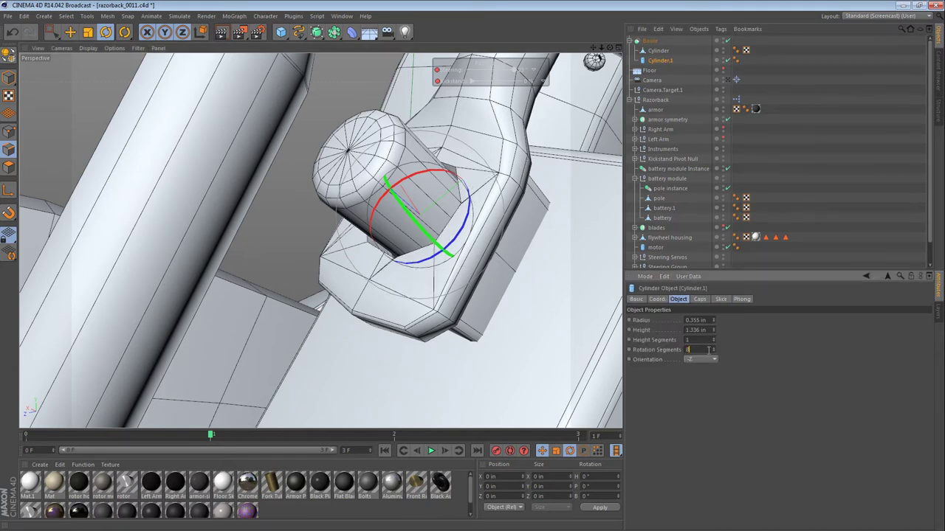
drag(473, 208, 504, 172)
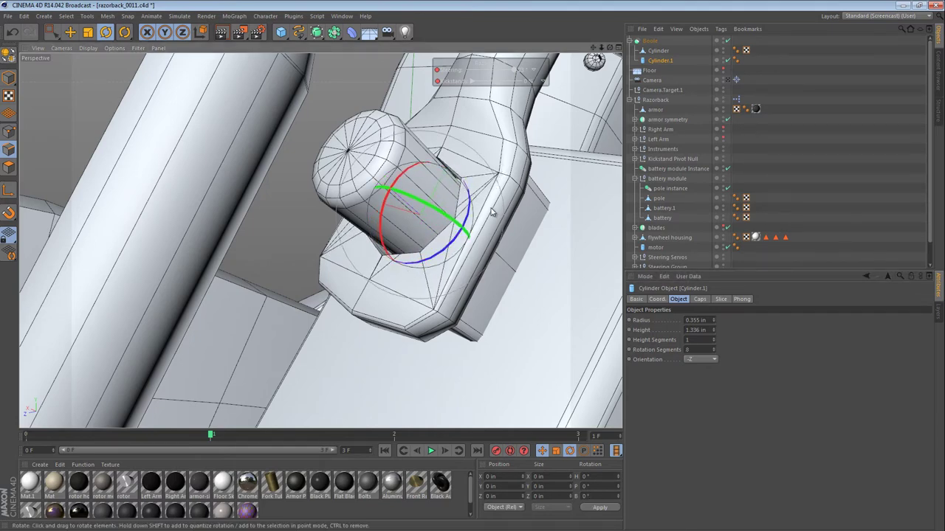
alt+drag(492, 213, 563, 161)
Cut an edge loop across the connector mesh through the middle of the pole hole using the Knife in Loop mode.
click(659, 50)
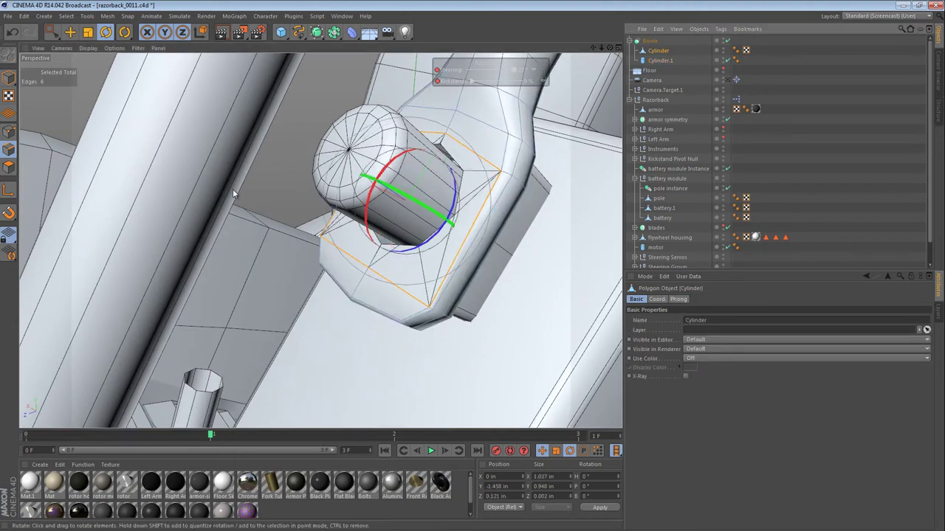
click(8, 167)
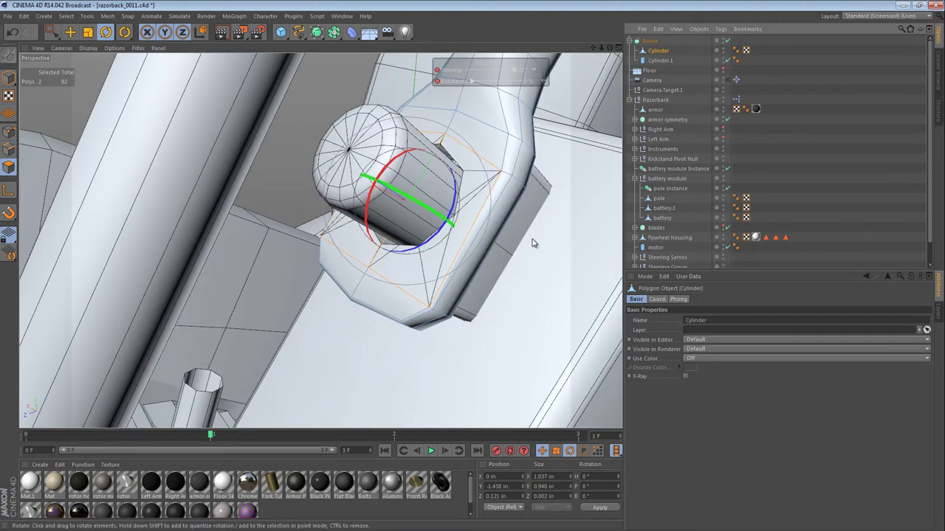
key(k)
click(663, 312)
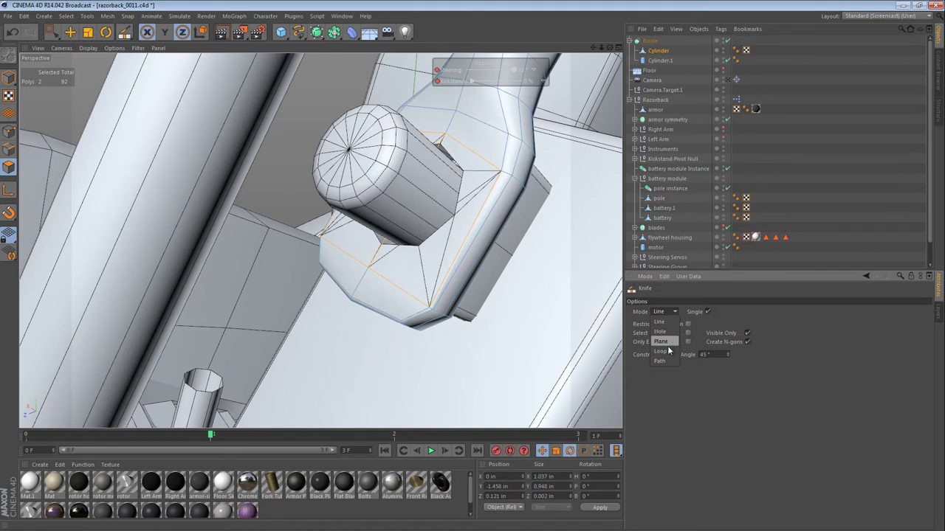
click(661, 351)
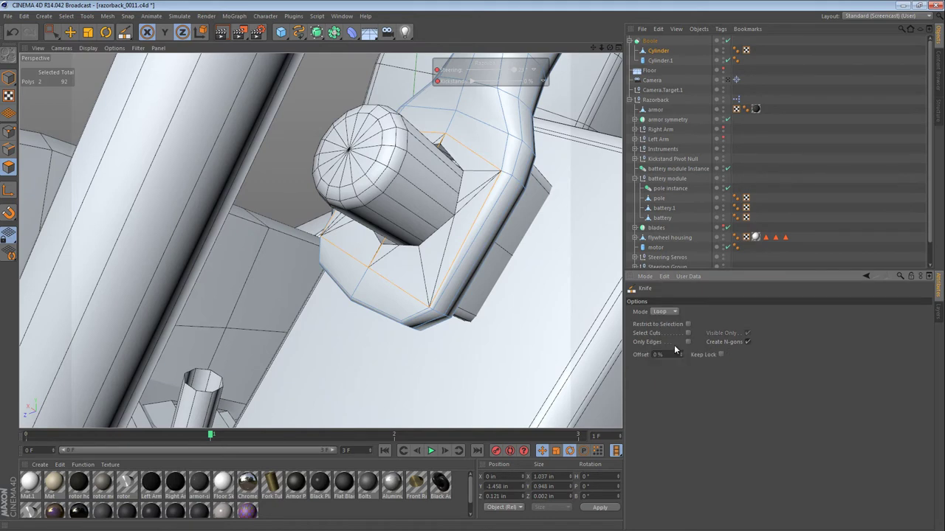
click(467, 226)
alt+drag(430, 280, 472, 222)
key(e)
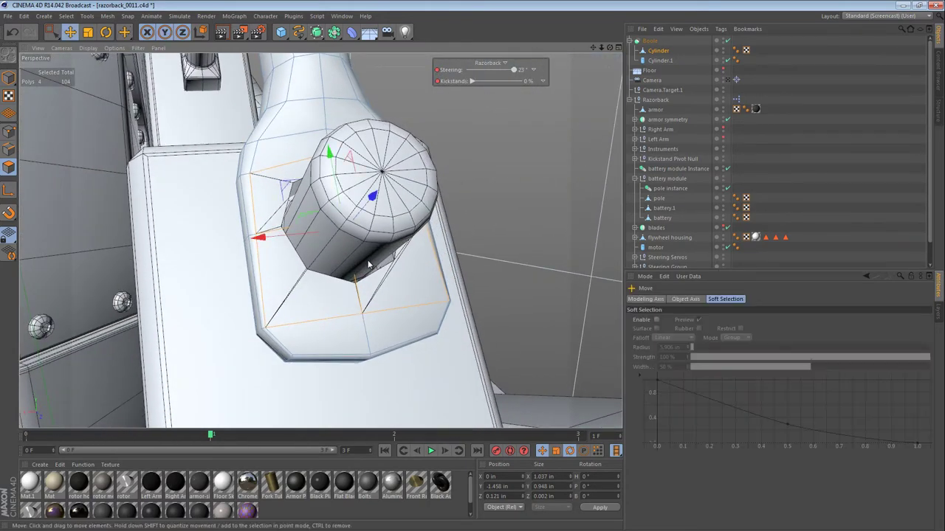
Disable the Boole and deselect the inner edges beside the pole, keeping only the outer edge outline around it selected.
click(8, 150)
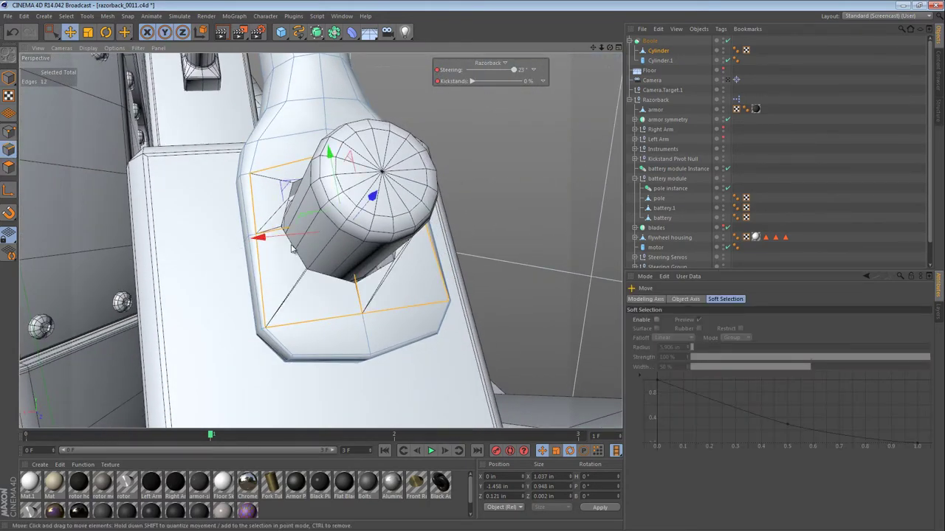
key(q)
drag(52, 32, 78, 47)
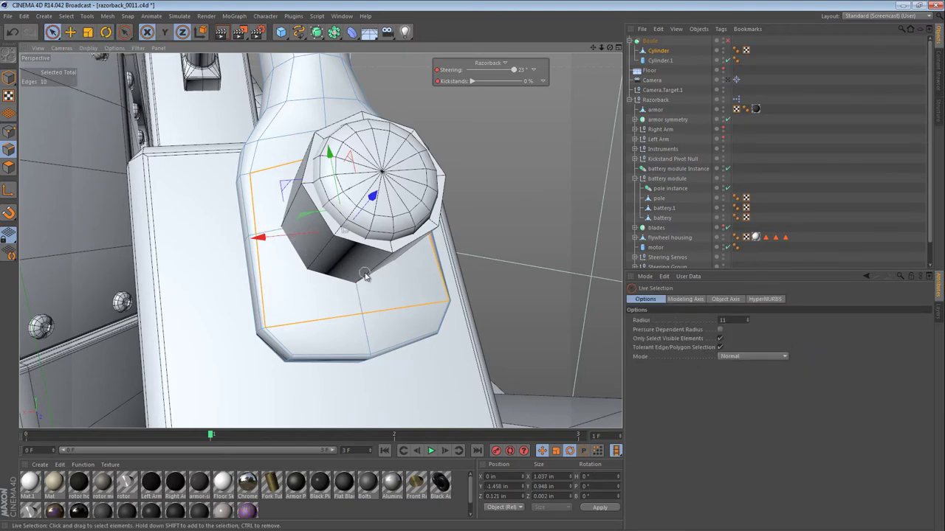
alt+drag(369, 277, 462, 299)
alt+drag(457, 253, 463, 254)
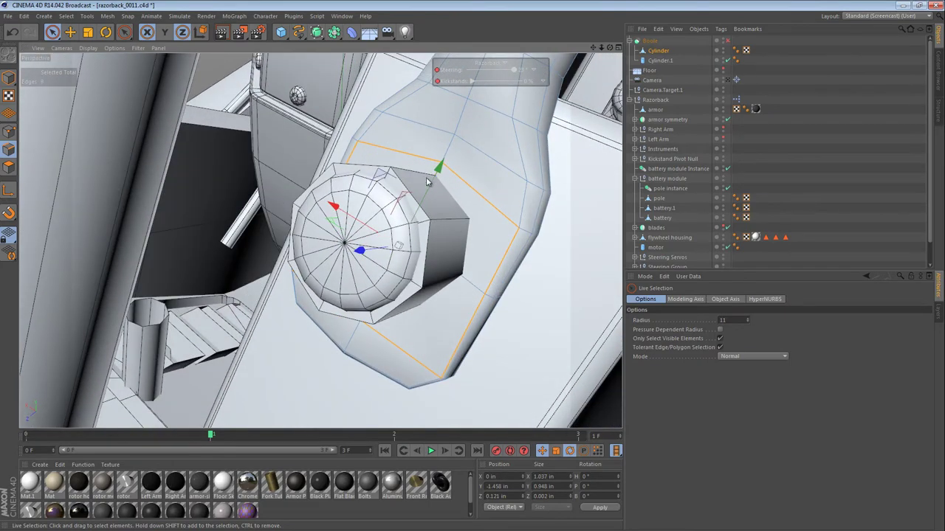
alt+drag(426, 199, 488, 299)
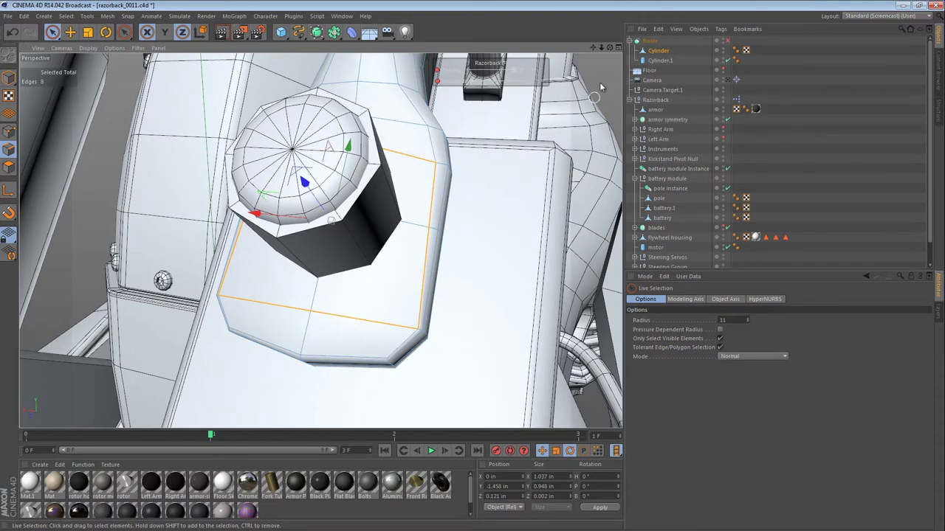
Re-enable the Boole and turn on Create single object and Hide new edges.
click(659, 61)
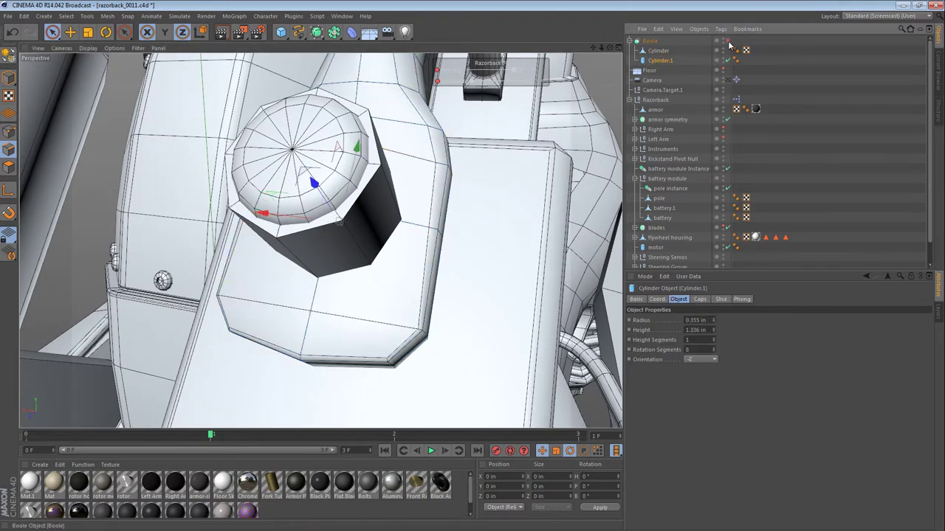
click(728, 42)
alt+drag(370, 211, 325, 237)
click(650, 40)
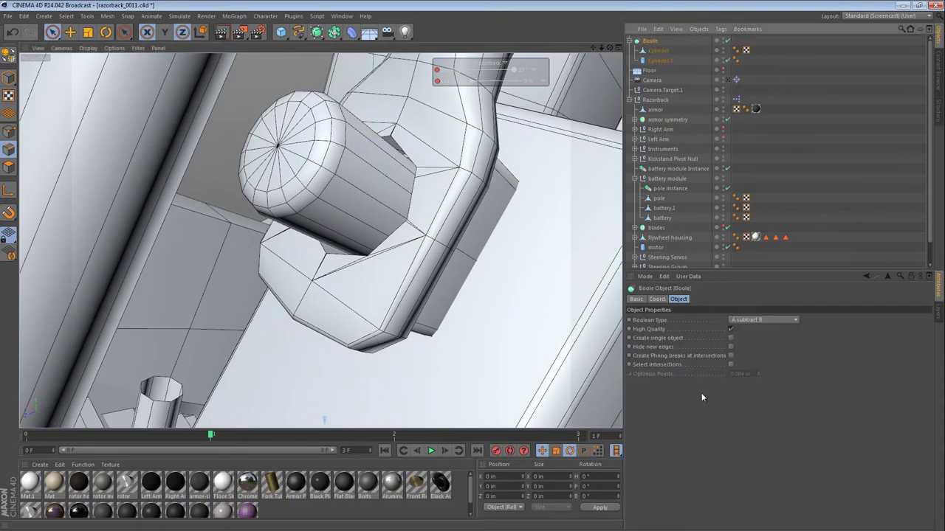
click(731, 347)
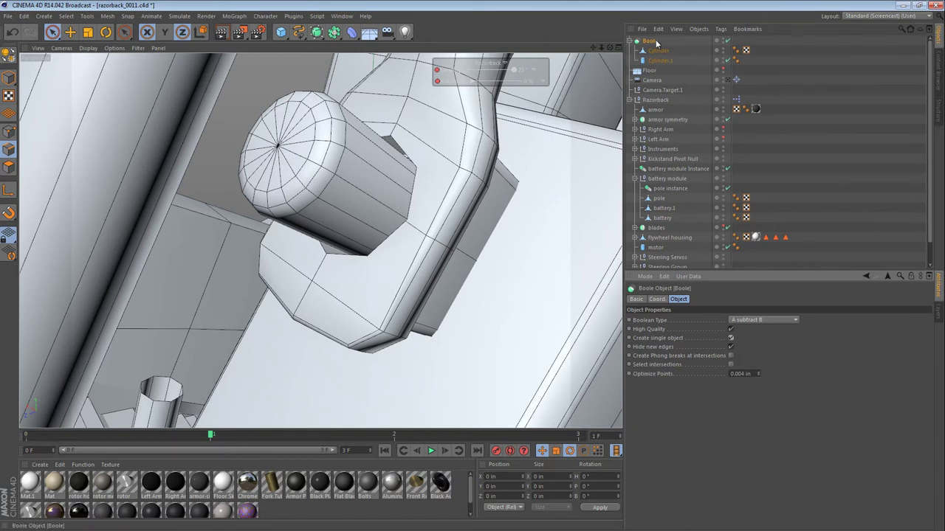
Make the Boole editable, delete its leftover parent null, and select the resulting connector mesh.
key(c)
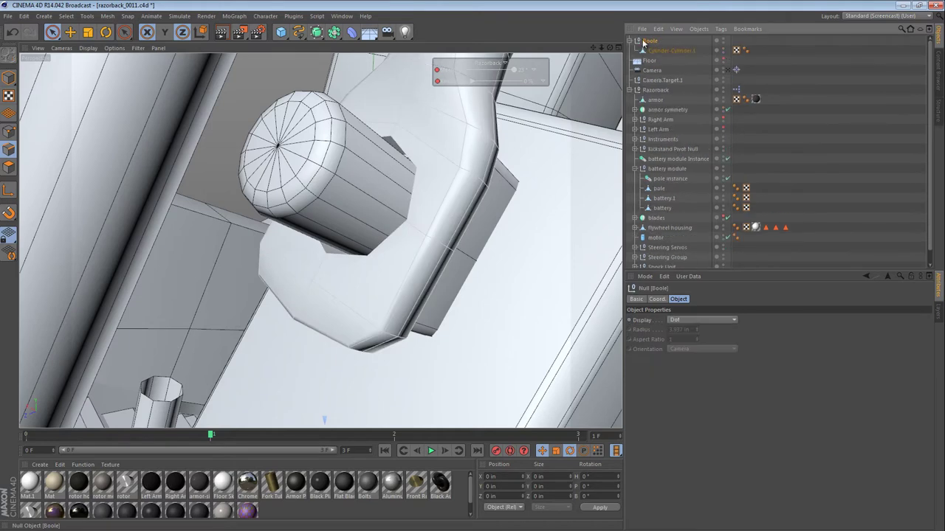
key(Delete)
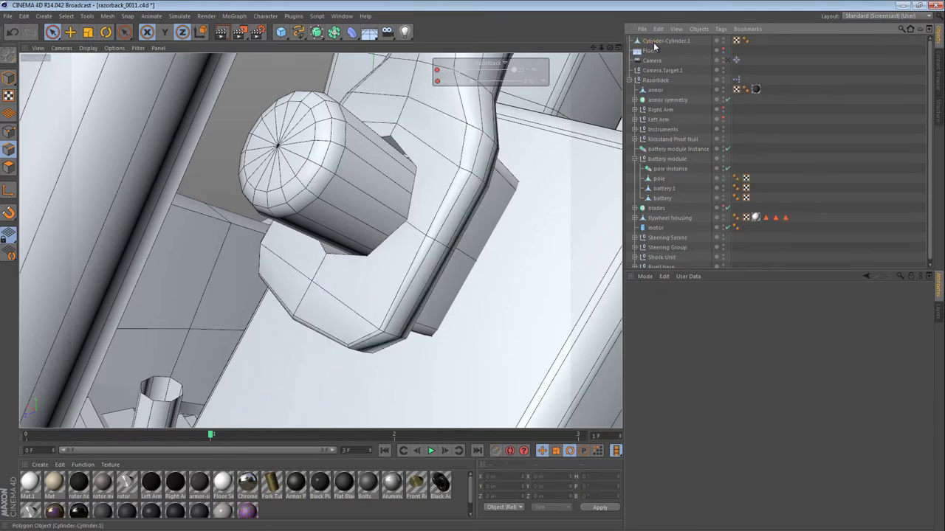
click(654, 44)
In point mode, weld the doubled points at the pole hole's corner on the connector's negative X side.
alt+right_drag(405, 223, 446, 222)
alt+drag(404, 224, 445, 186)
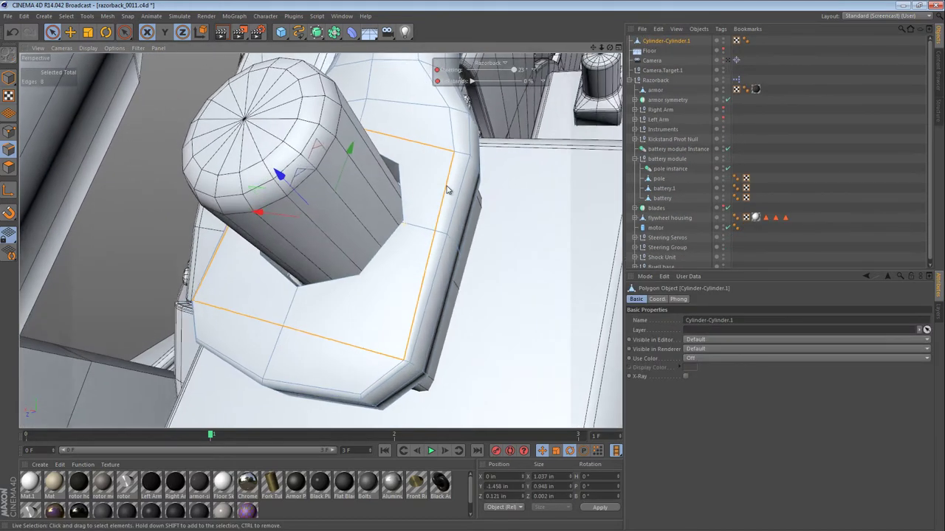
alt+right_drag(414, 224, 515, 223)
alt+drag(516, 228, 401, 228)
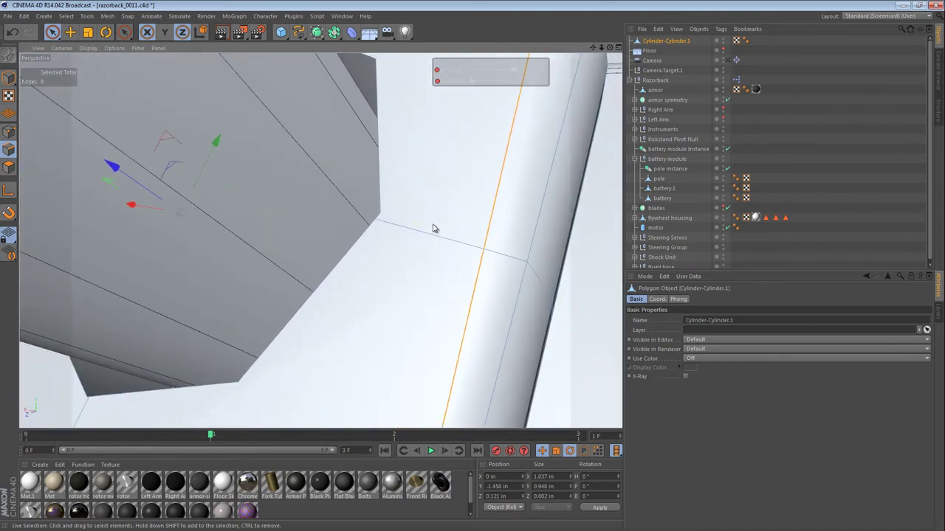
click(9, 131)
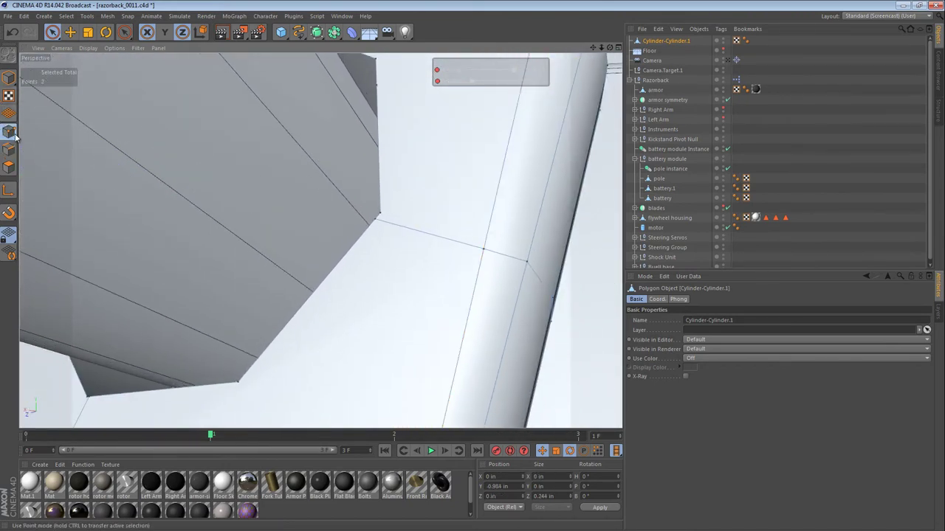
click(52, 31)
click(379, 220)
key(m)
key(q)
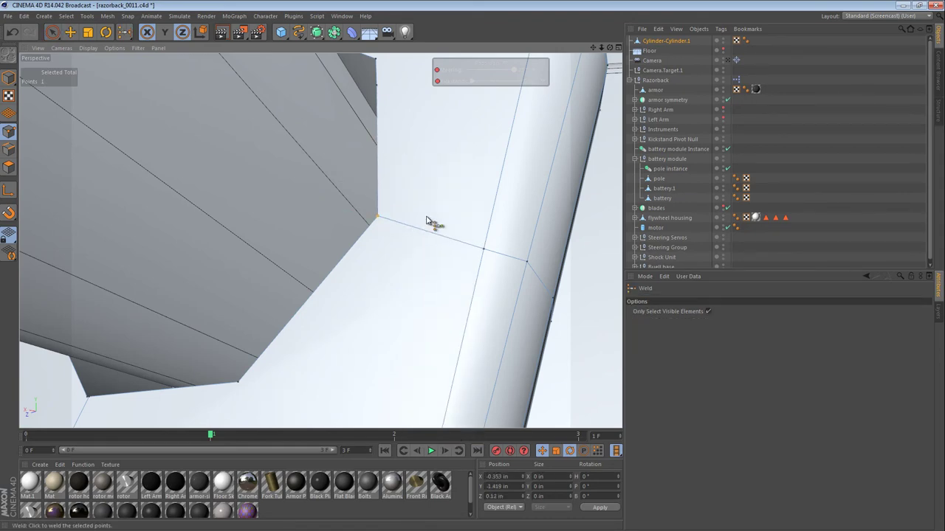
Weld the doubled points at the hole's bottom centre corner and at its lower corner on the positive X side.
alt+right_drag(447, 219, 370, 257)
alt+drag(374, 276, 394, 275)
scroll(397, 276, up, 5)
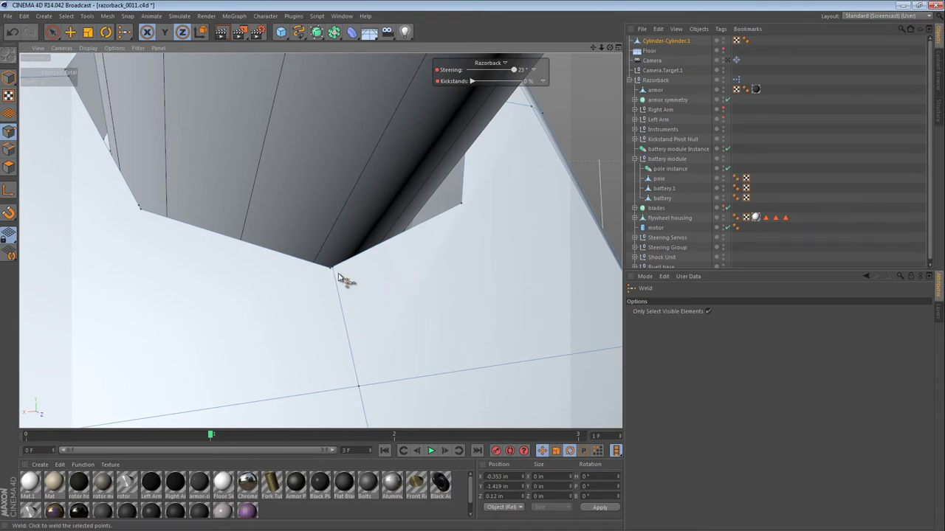
key(space)
click(331, 268)
key(space)
alt+drag(238, 241, 421, 306)
key(space)
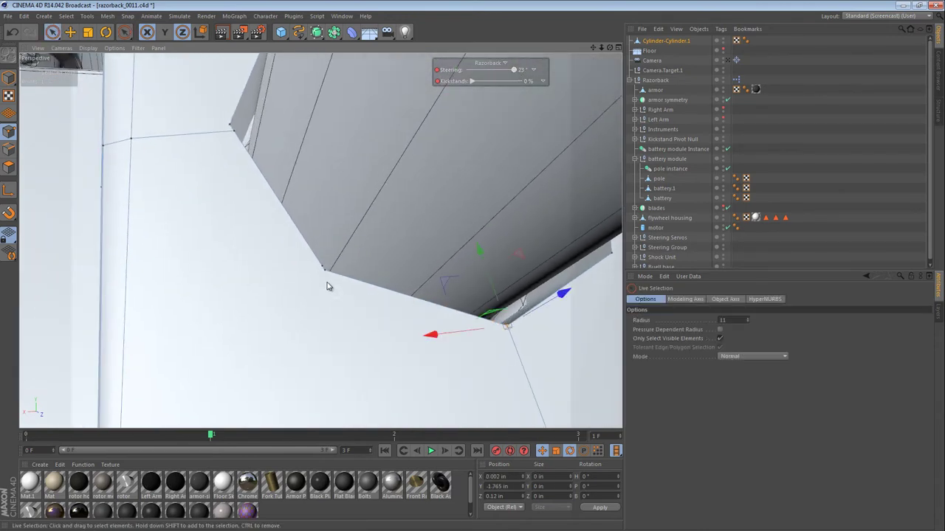
key(space)
click(301, 299)
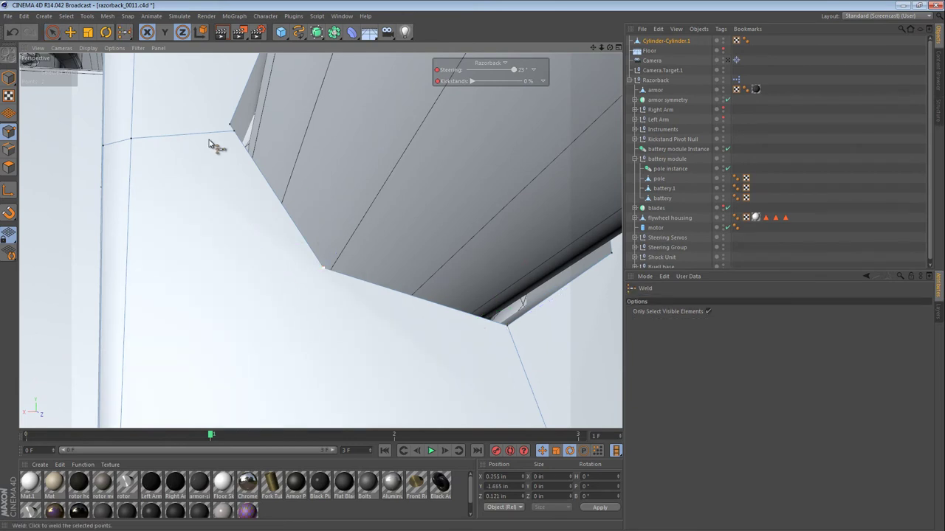
Weld the doubled points at the pole hole's middle and upper corners on the connector's positive X side.
alt+drag(209, 139, 312, 264)
key(space)
click(316, 253)
key(space)
alt+drag(302, 197, 333, 236)
key(space)
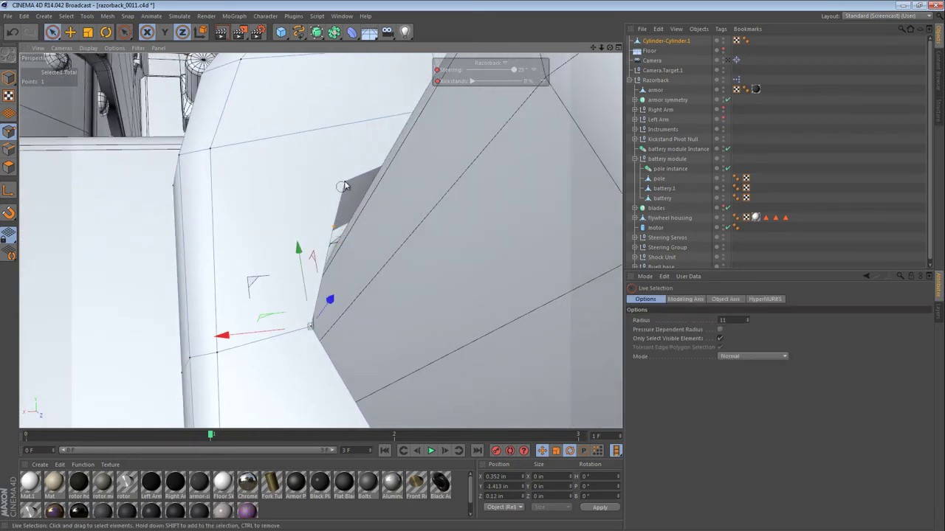
shift+click(345, 183)
key(space)
click(346, 183)
alt+drag(365, 141, 343, 227)
key(space)
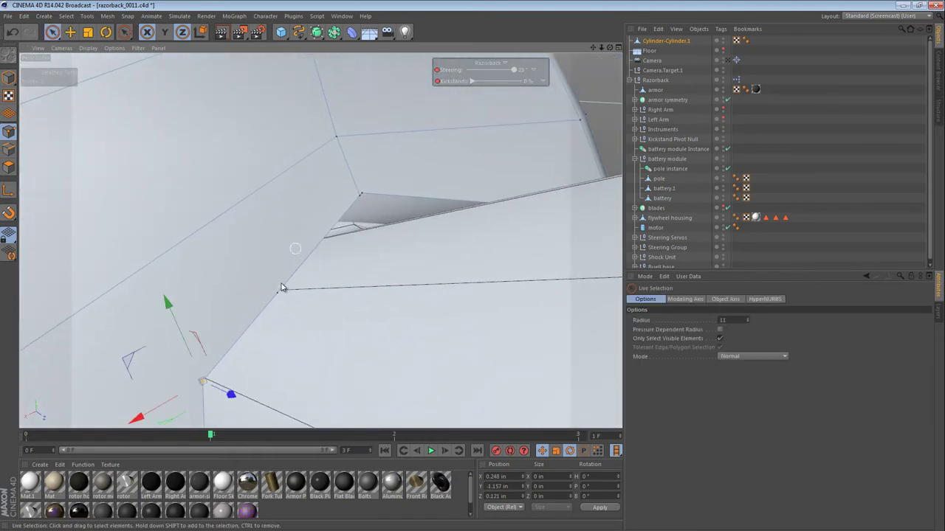
Weld the doubled points at the hole's top centre corner and at its upper corner on the negative X side.
shift+click(364, 196)
key(space)
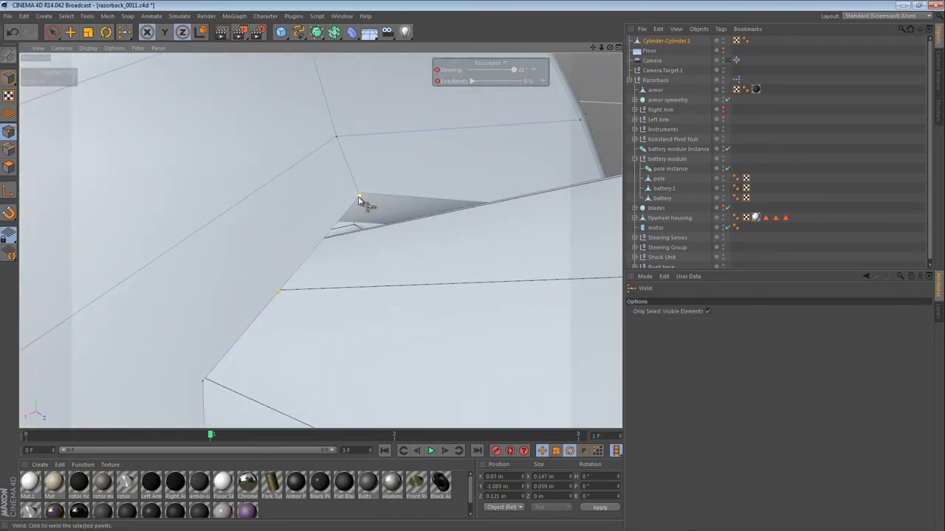
click(406, 196)
alt+drag(406, 196, 388, 229)
scroll(513, 268, up, 5)
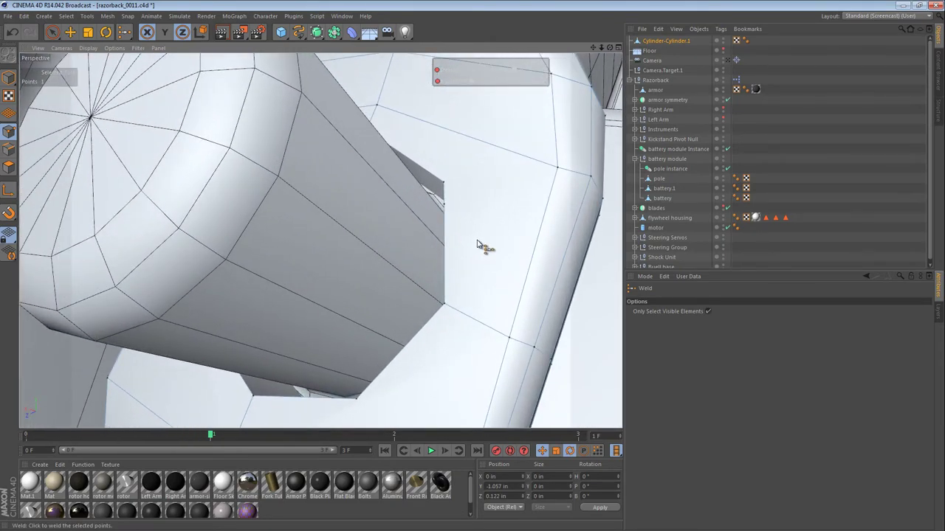
key(space)
shift+click(445, 190)
key(space)
alt+drag(487, 222, 622, 186)
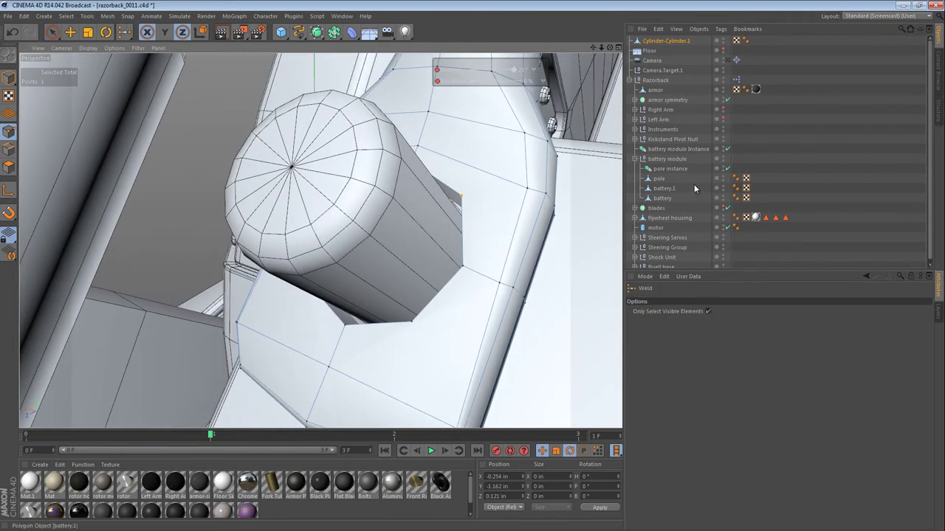
Hide the pole and weld the doubled points at the back rim's upper corner on the negative X side.
click(722, 179)
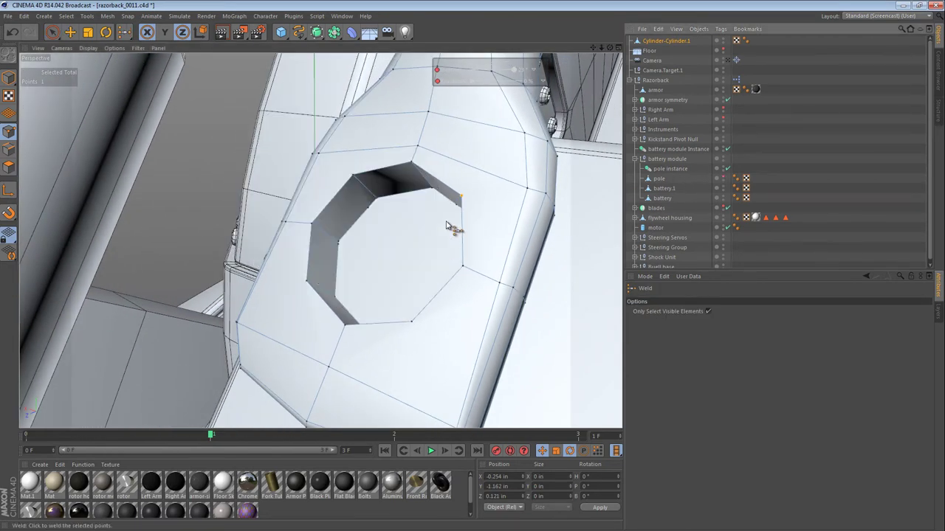
alt+right_drag(446, 196, 499, 200)
alt+drag(479, 202, 567, 225)
alt+middle_drag(540, 271, 487, 186)
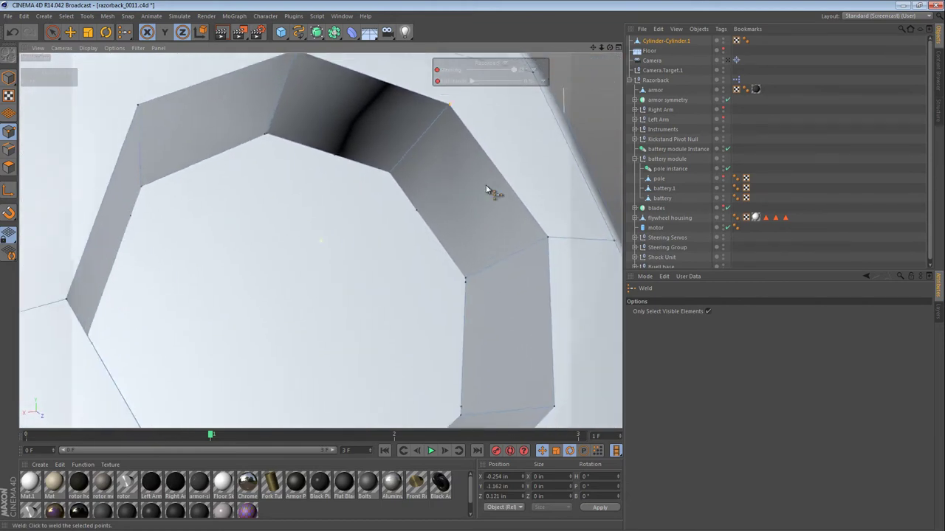
alt+right_drag(486, 186, 459, 190)
alt+drag(459, 190, 421, 184)
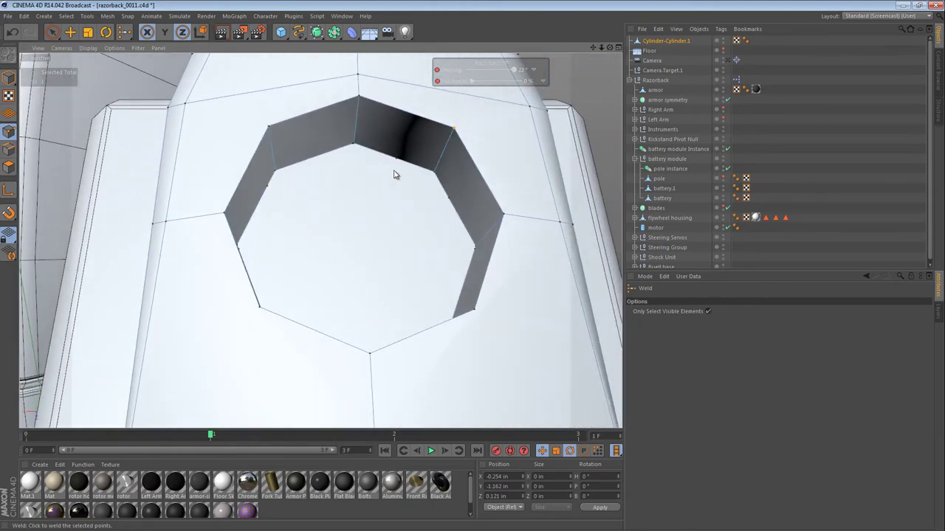
key(space)
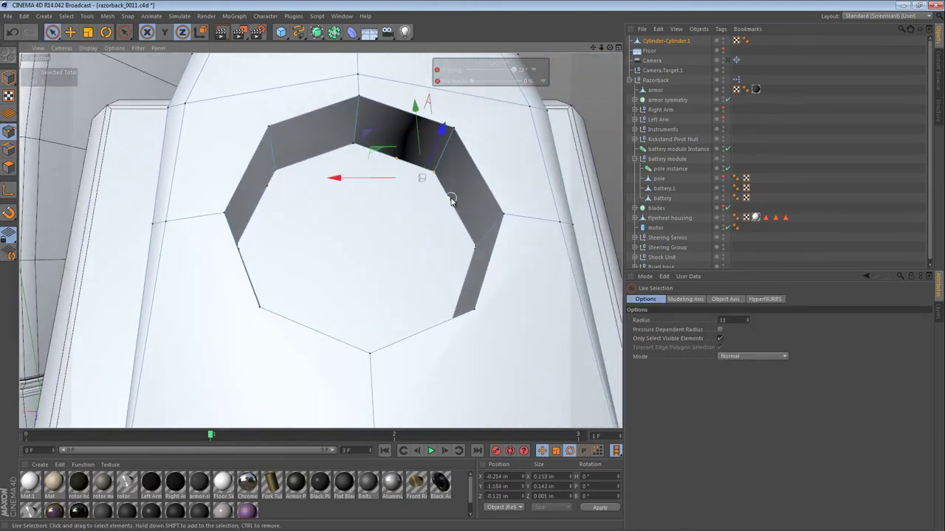
key(space)
key(space)
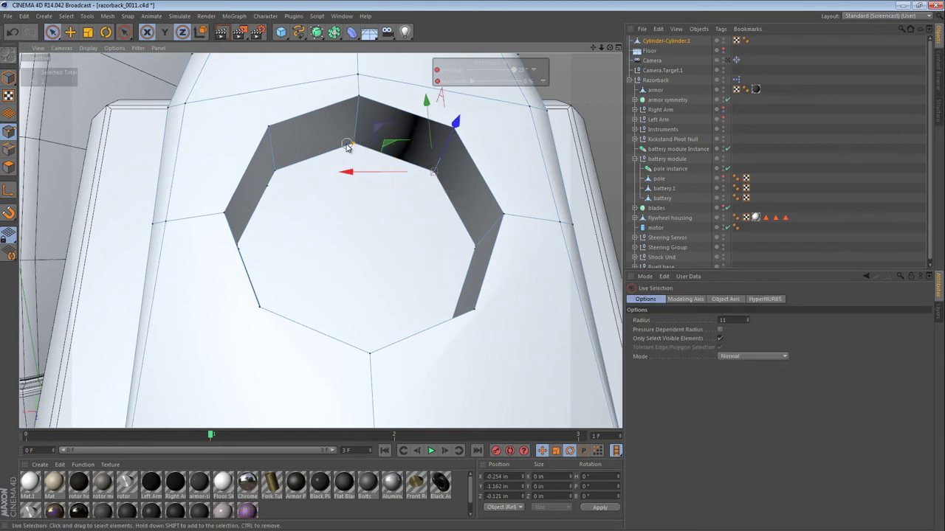
Weld the doubled points at the back rim's top centre and at its upper corner on the positive X side.
key(space)
click(355, 147)
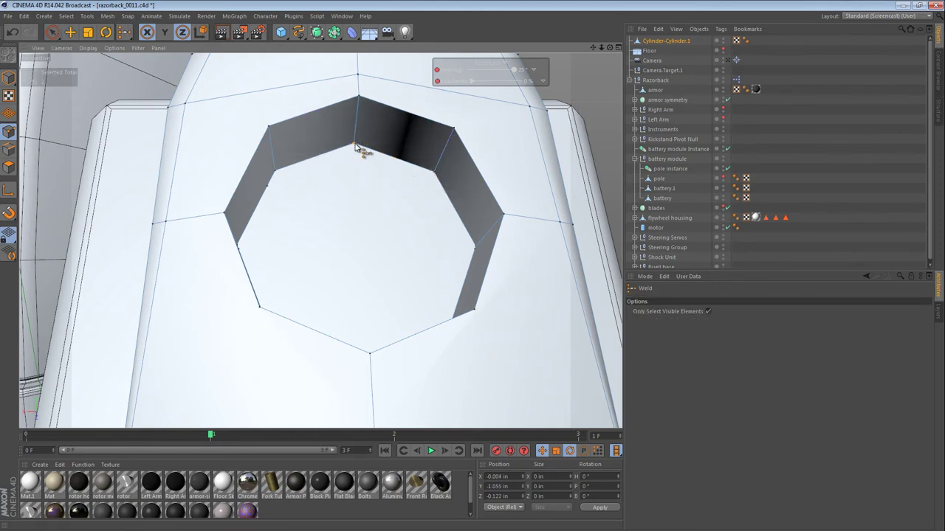
key(space)
key(space)
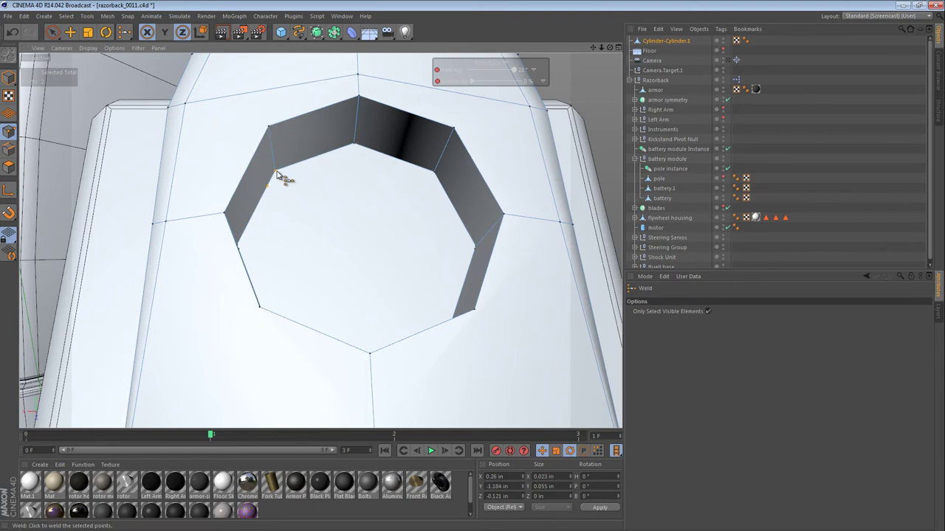
alt+drag(282, 175, 283, 336)
Weld the doubled points at the back rim's remaining positive X corners and at its bottom centre.
key(space)
key(space)
key(space)
shift+click(330, 339)
key(space)
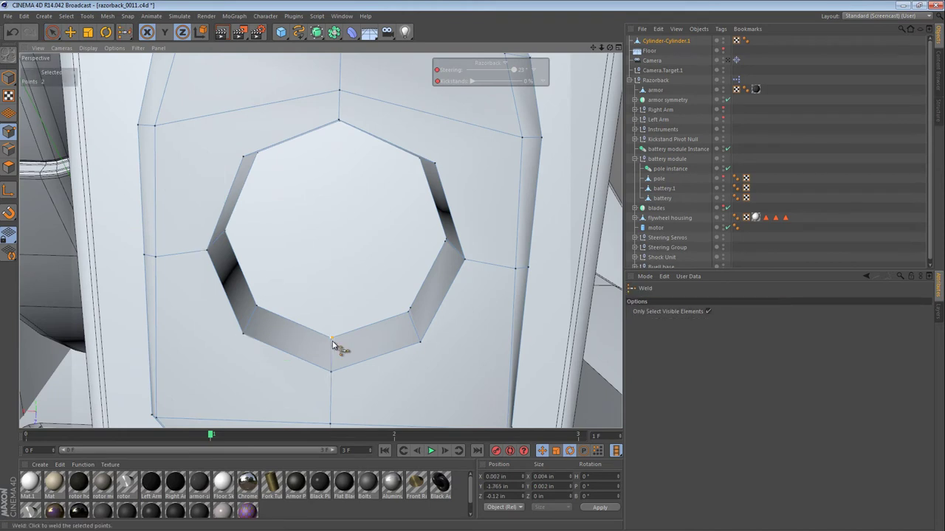
Weld the doubled points at the back rim's lower and middle corners on the negative X side.
key(space)
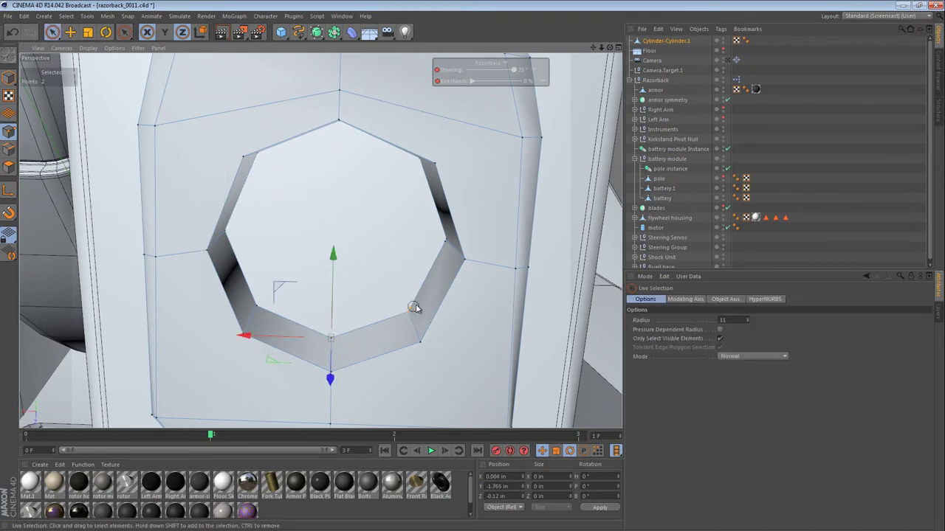
drag(442, 248, 444, 241)
key(space)
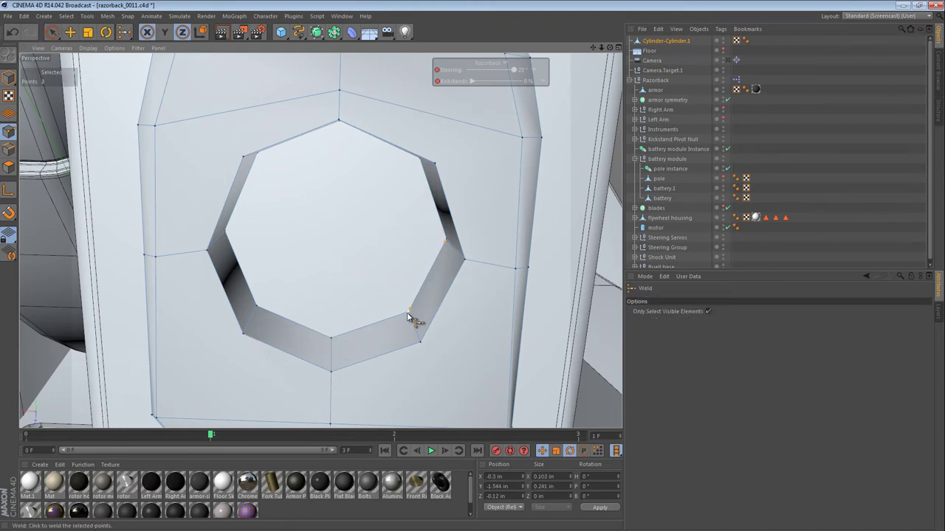
click(410, 314)
key(space)
click(445, 240)
alt+drag(452, 257, 410, 242)
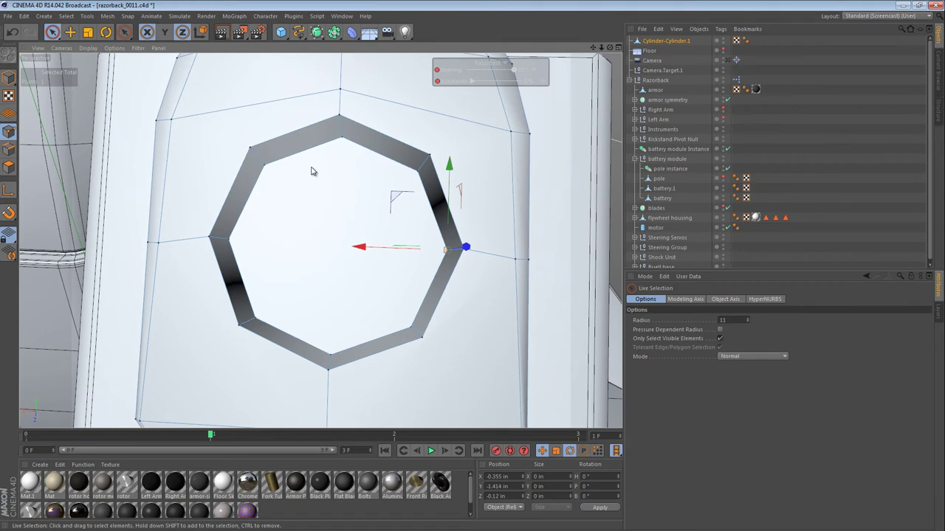
Use Loop Selection to examine the point loops around the hole's front and back rims.
key(v)
mouse_move(329, 161)
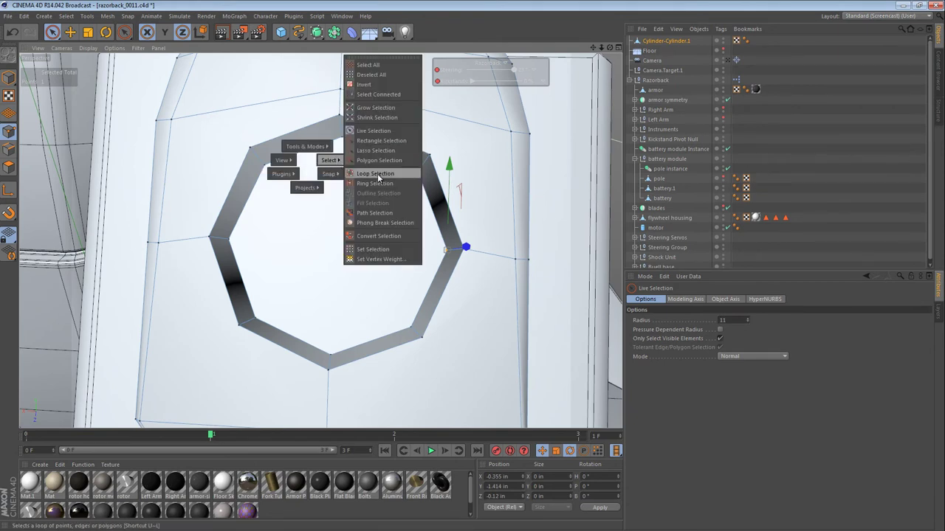
click(378, 174)
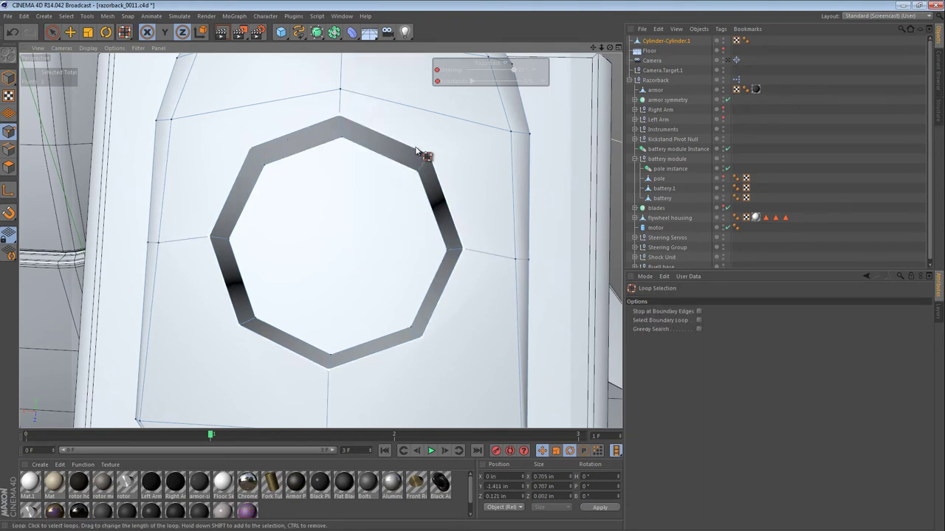
click(417, 152)
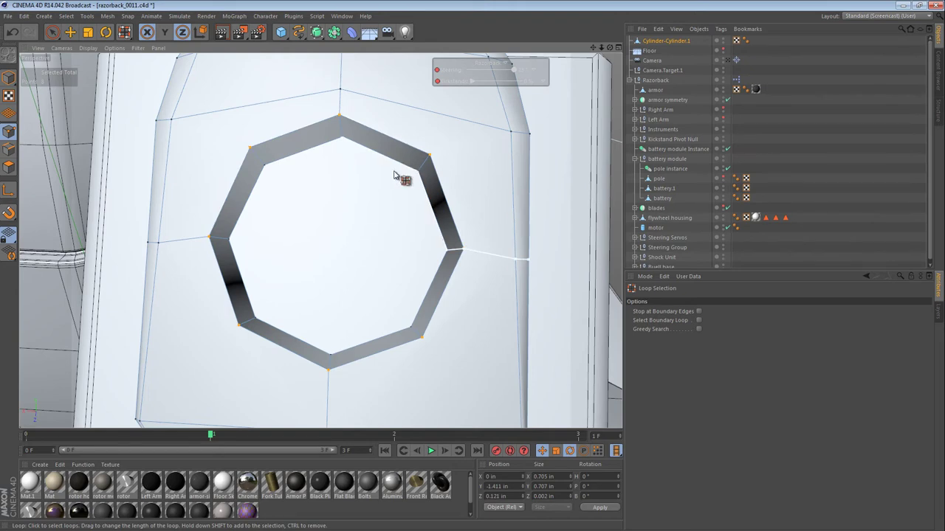
alt+drag(409, 336, 590, 254)
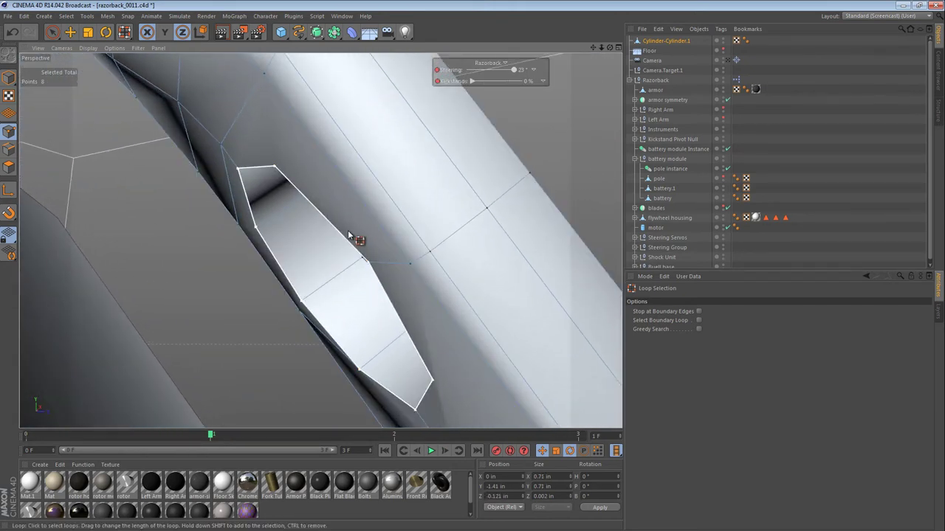
alt+drag(350, 234, 322, 180)
alt+drag(482, 152, 346, 211)
alt+right_drag(459, 177, 475, 285)
alt+drag(475, 285, 450, 251)
alt+drag(396, 211, 423, 217)
alt+right_drag(424, 217, 478, 214)
alt+middle_drag(478, 215, 475, 181)
alt+right_drag(427, 202, 453, 204)
alt+middle_drag(462, 188, 481, 160)
alt+drag(481, 159, 492, 205)
In polygon mode, select the large faces surrounding the pole hole on the connector's back side.
click(5, 169)
key(e)
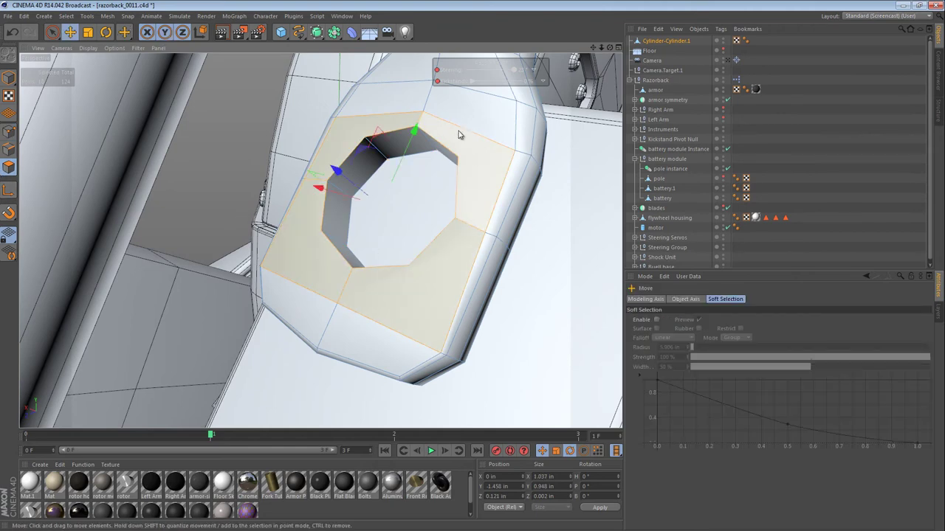
alt+drag(506, 285, 187, 159)
alt+drag(468, 337, 496, 265)
click(499, 264)
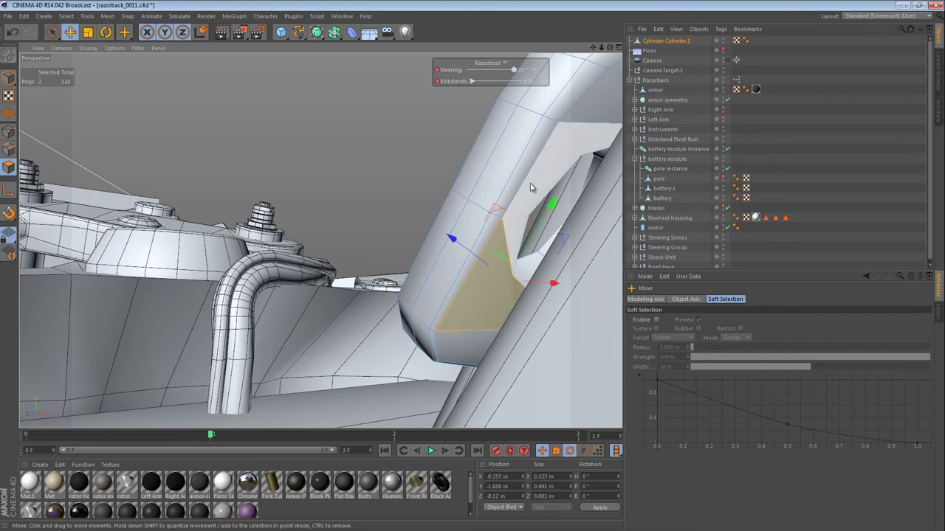
mouse_move(570, 143)
alt+mouse_down()
mouse_move(582, 158)
mouse_move(491, 171)
mouse_move(523, 174)
mouse_move(560, 81)
alt+mouse_up()
alt+drag(573, 288, 549, 287)
click(362, 279)
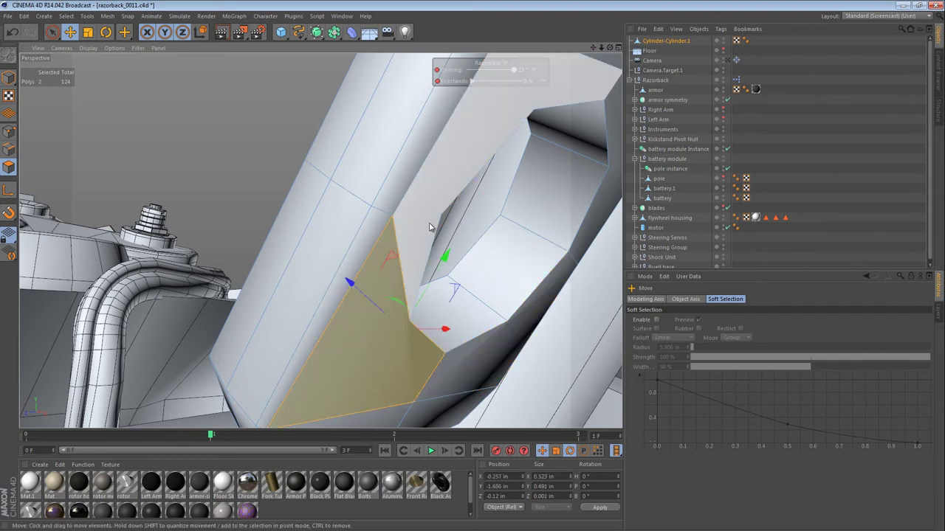
With the Knife in Line mode, cut the back face from the hole's corners to its outer edge points on one side.
key(k)
click(668, 313)
click(659, 322)
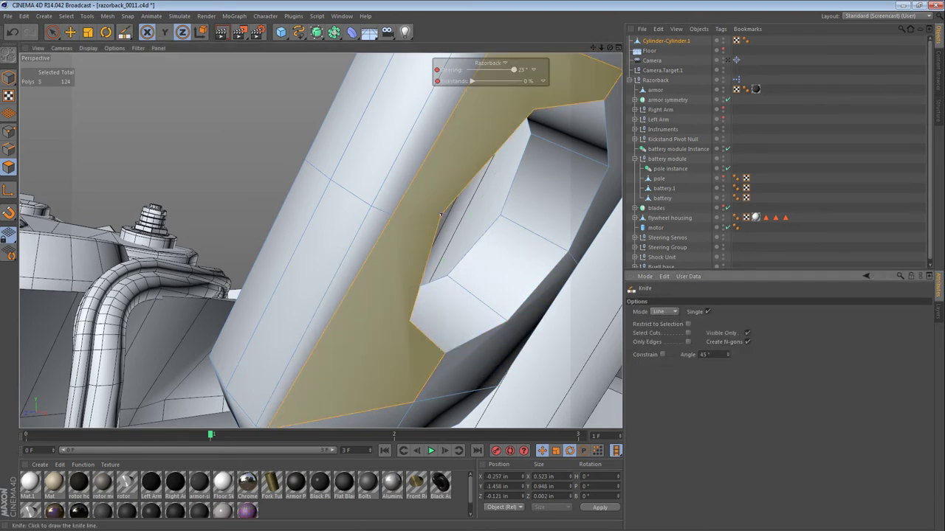
drag(441, 214, 393, 215)
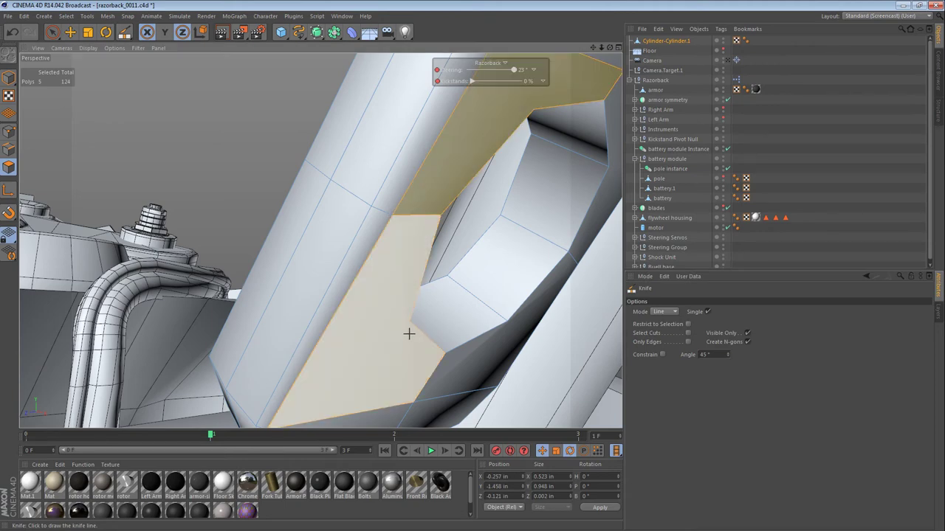
alt+drag(411, 330, 273, 389)
Cut the remaining back faces between the hole's corners and the outer corners of the surrounding faces.
alt+drag(369, 236, 255, 386)
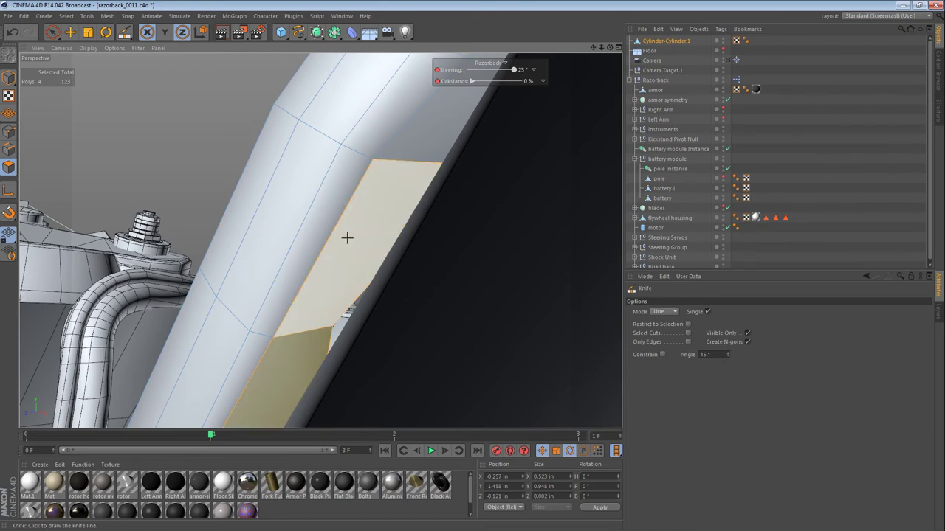
alt+drag(348, 236, 428, 227)
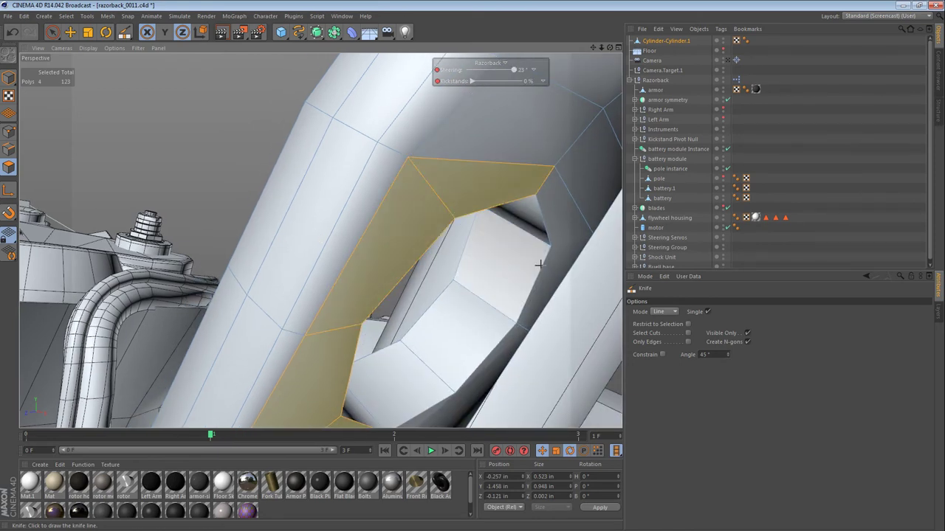
drag(553, 248, 496, 375)
click(498, 380)
Knife-cut the connector's front face from the hole's diagonal corners to the four outer corners around it.
alt+drag(361, 321, 362, 179)
alt+right_drag(362, 179, 319, 209)
alt+drag(319, 210, 325, 244)
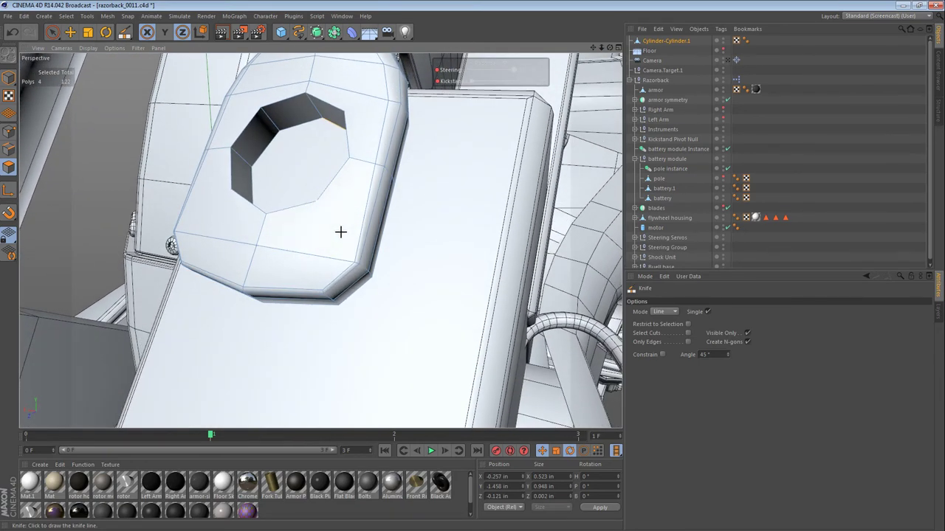
alt+drag(329, 238, 466, 295)
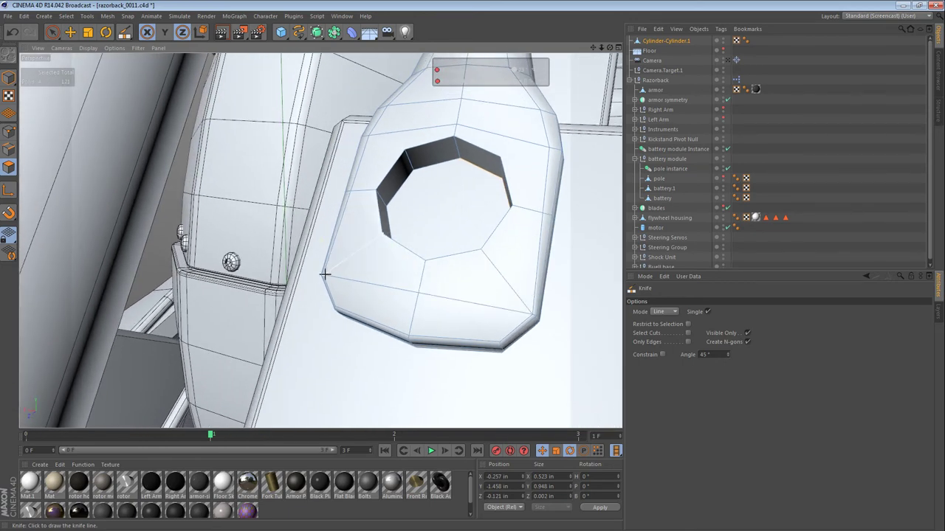
alt+drag(357, 195, 338, 278)
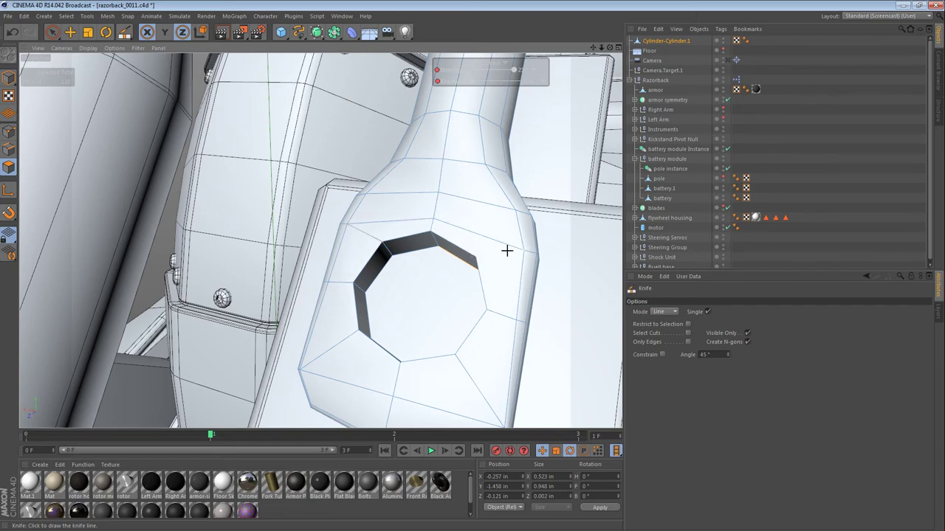
alt+drag(507, 247, 427, 233)
In edge mode, loop-select the hole's front and back rim edges.
click(9, 149)
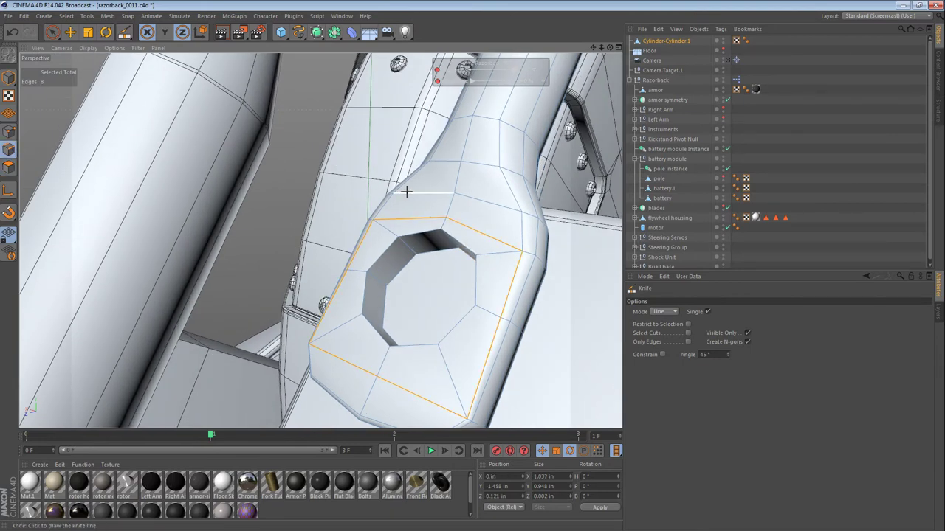
key(u)
key(l)
click(452, 253)
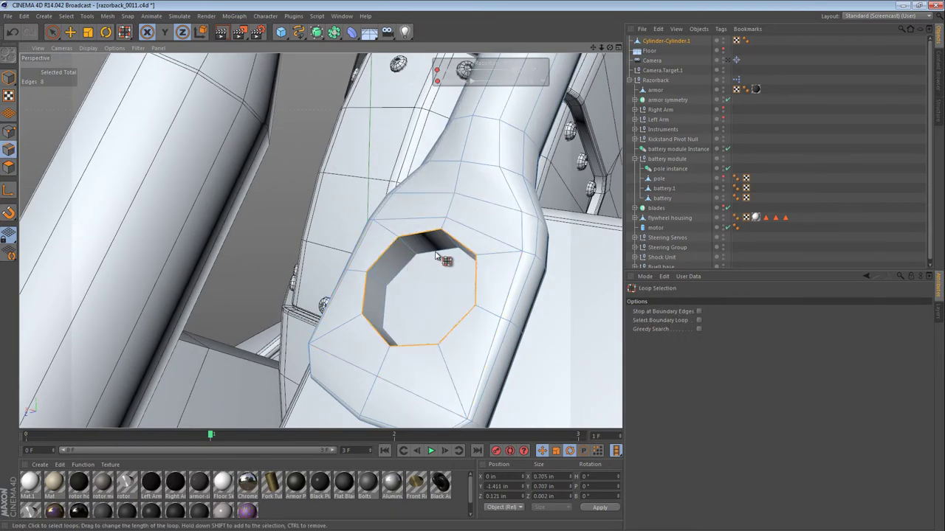
alt+drag(412, 311, 472, 290)
Bevel both hole rims with a 0.02 in inner offset and return to model mode with the Move tool.
key(m)
key(s)
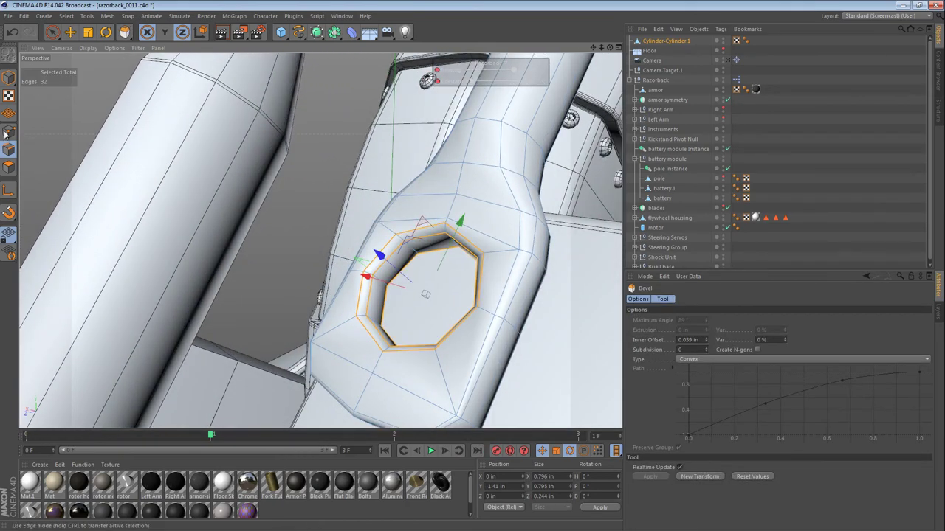
drag(695, 340, 697, 340)
click(5, 78)
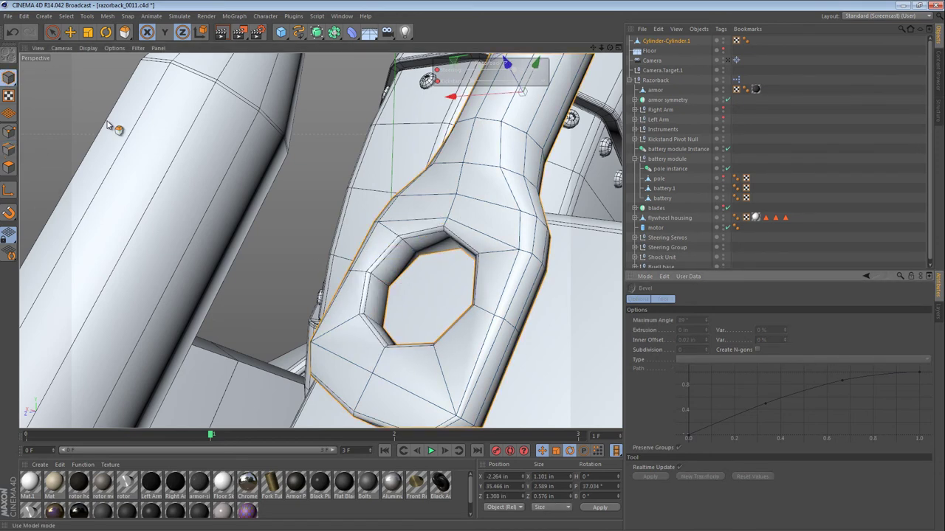
alt+right_drag(541, 209, 439, 236)
alt+middle_drag(438, 236, 320, 240)
key(e)
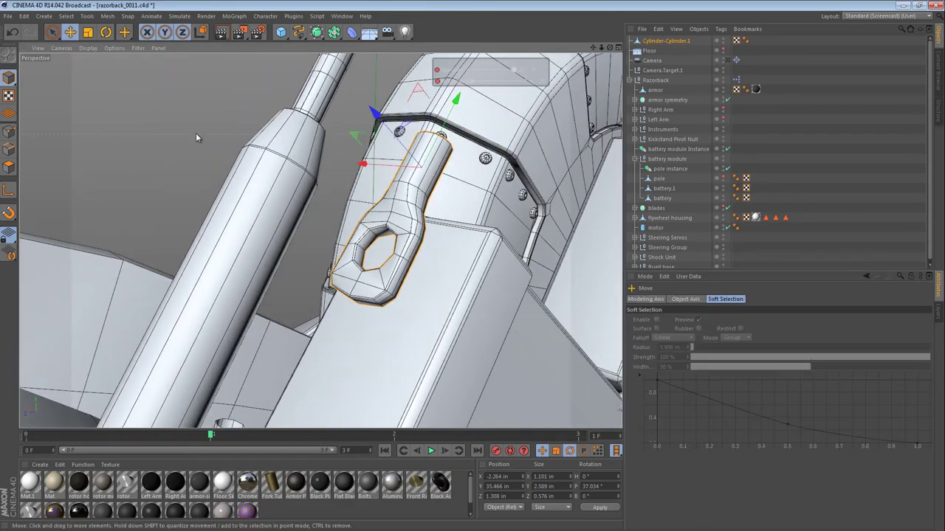
Rename the Cylinder-Cylinder.1 object as connector.
click(196, 136)
mouse_move(450, 211)
alt+right_down()
mouse_move(351, 207)
mouse_move(480, 208)
mouse_move(443, 206)
alt+right_up()
alt+drag(380, 220, 269, 267)
alt+right_drag(471, 164, 508, 164)
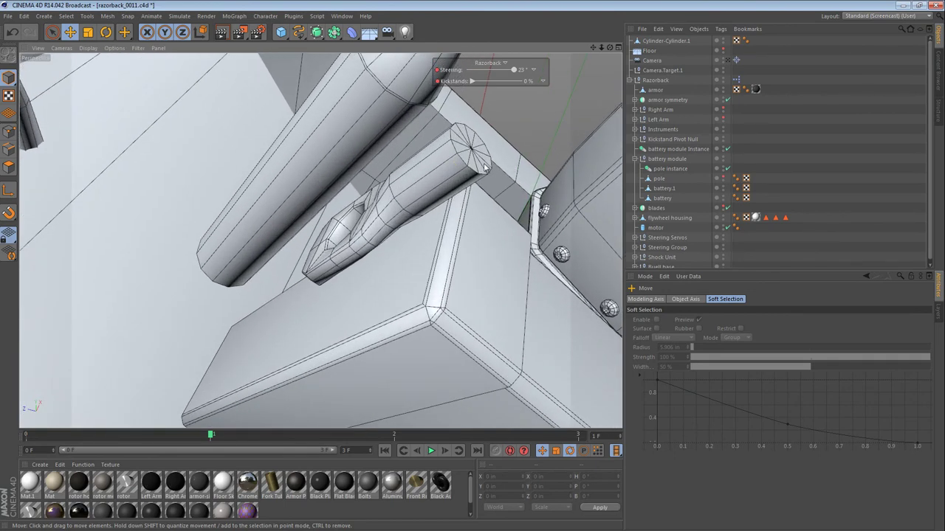
click(707, 41)
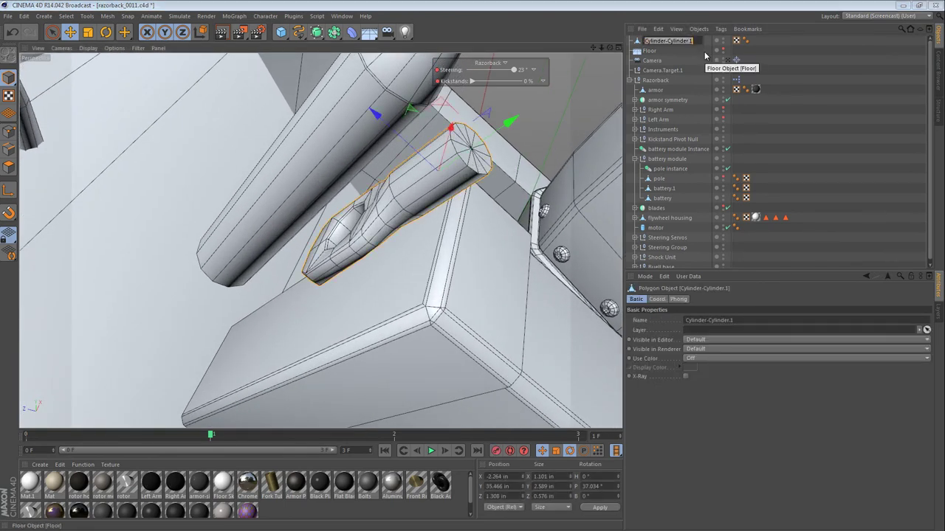
text(cc)
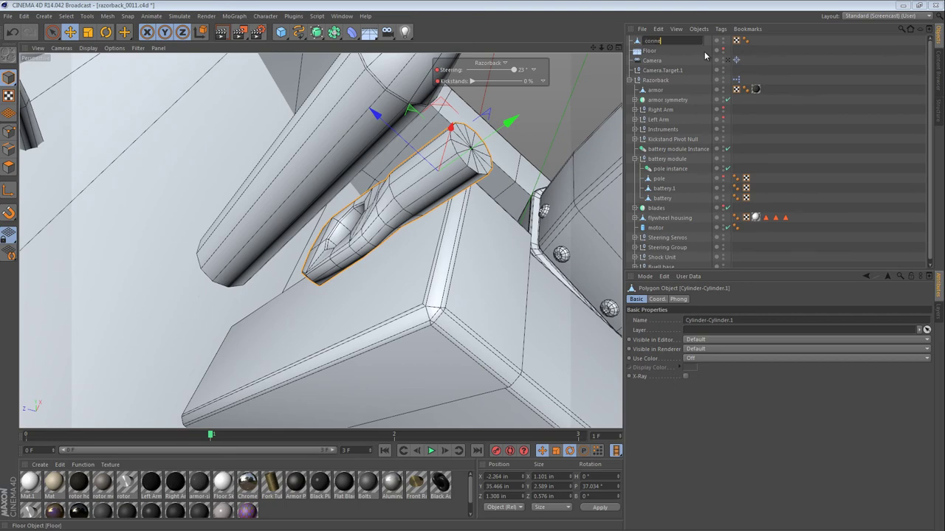
key(Return)
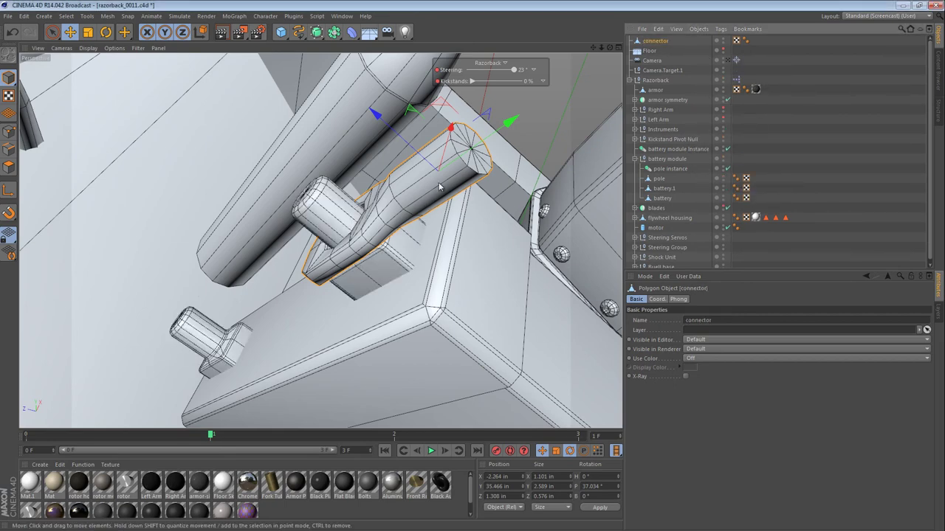
Move the connector's object axis along its length to the centre of the pole hole without moving the geometry.
alt+right_drag(442, 185, 359, 203)
alt+drag(447, 203, 568, 201)
key(r)
alt+right_drag(452, 204, 505, 200)
key(e)
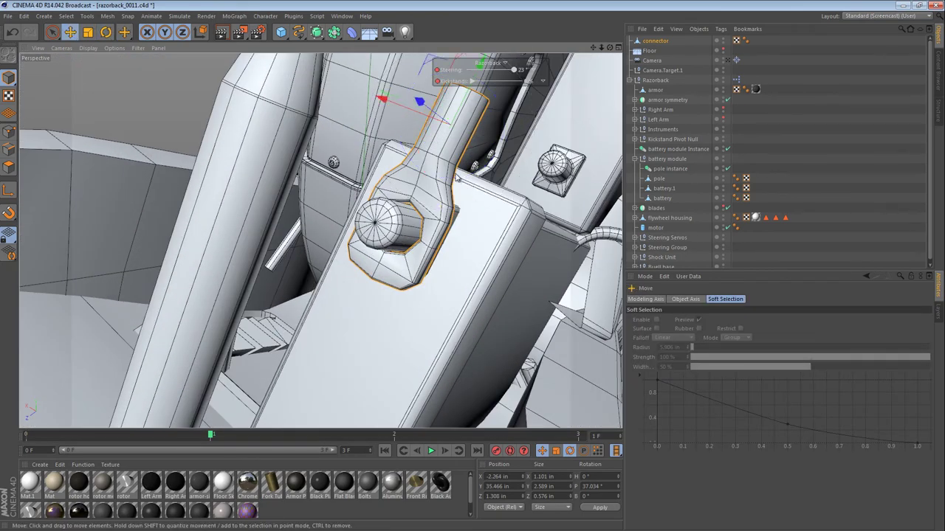
alt+drag(504, 199, 496, 210)
key(l)
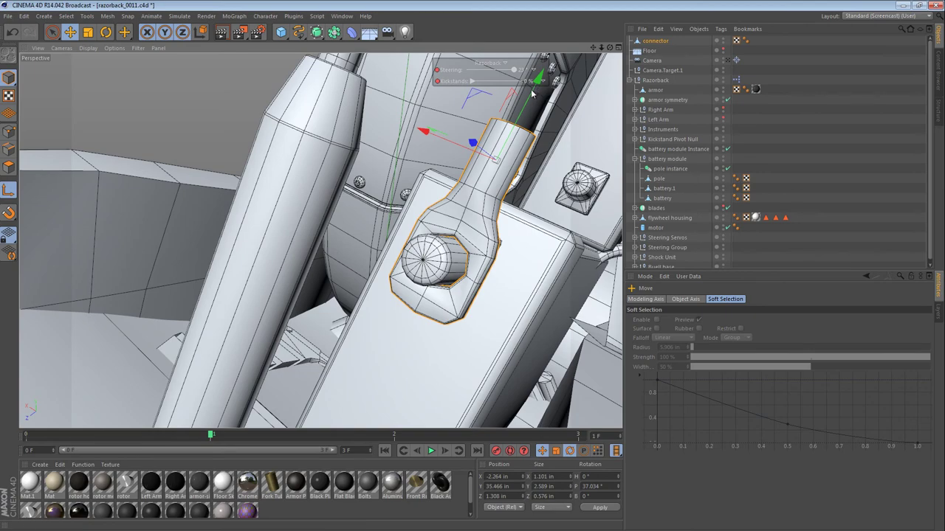
drag(520, 114, 510, 270)
key(l)
Rotate the connector around the battery pole to a bank angle of about 10.6°.
key(r)
alt+right_drag(546, 221, 458, 244)
alt+drag(435, 255, 499, 267)
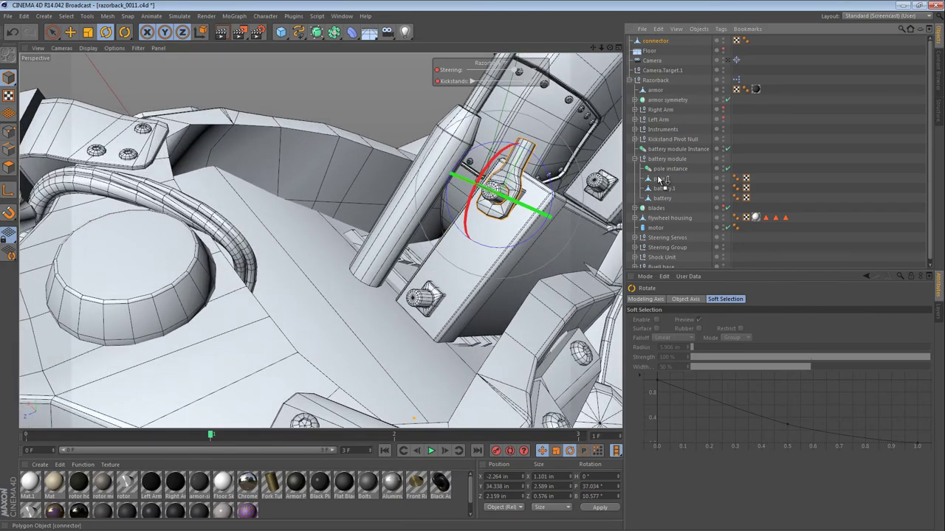
Place the connector inside the battery module group, on the same level as the pole and directly above it.
drag(660, 180, 661, 180)
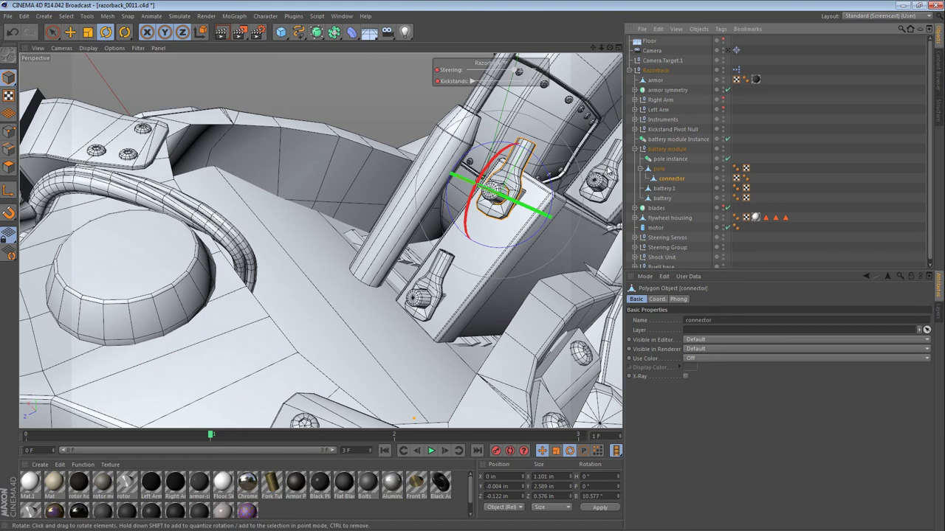
alt+middle_drag(606, 171, 502, 206)
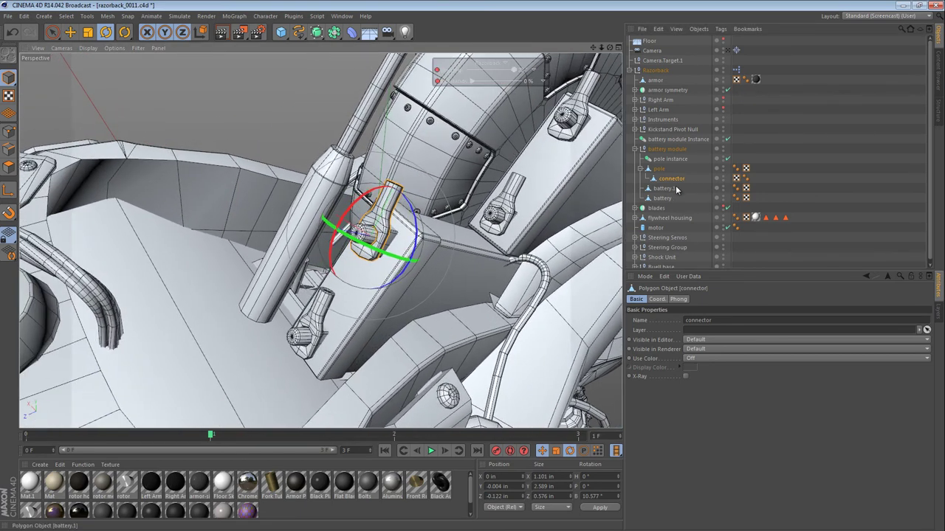
drag(664, 167, 660, 174)
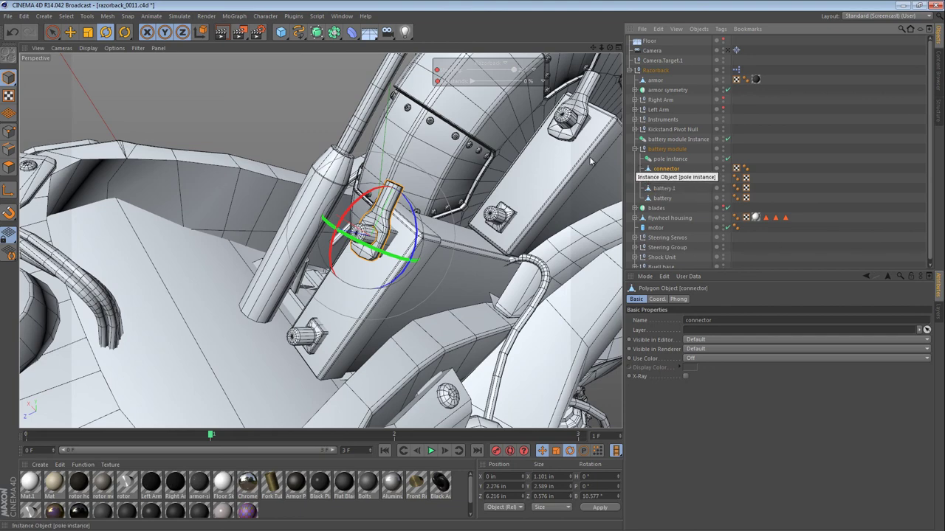
Create an instance of the connector and place it in the battery module group above the connector.
click(334, 32)
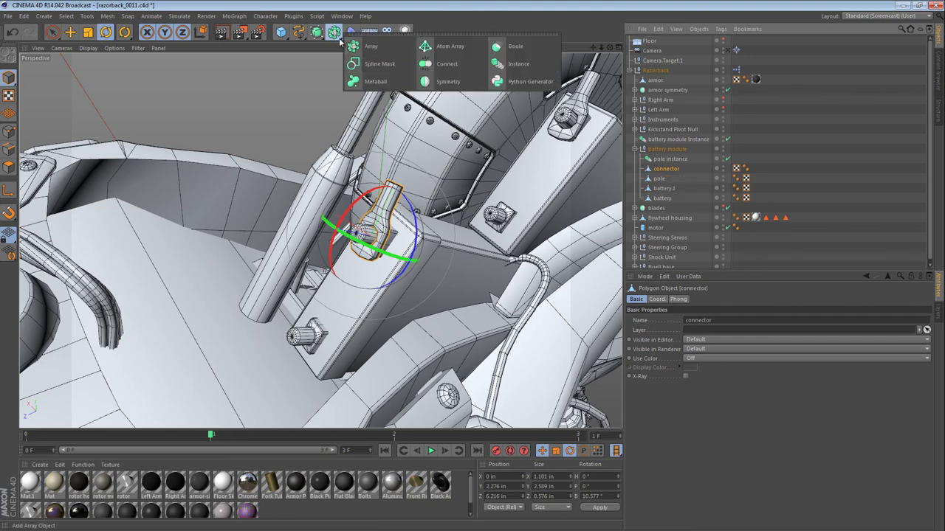
click(517, 64)
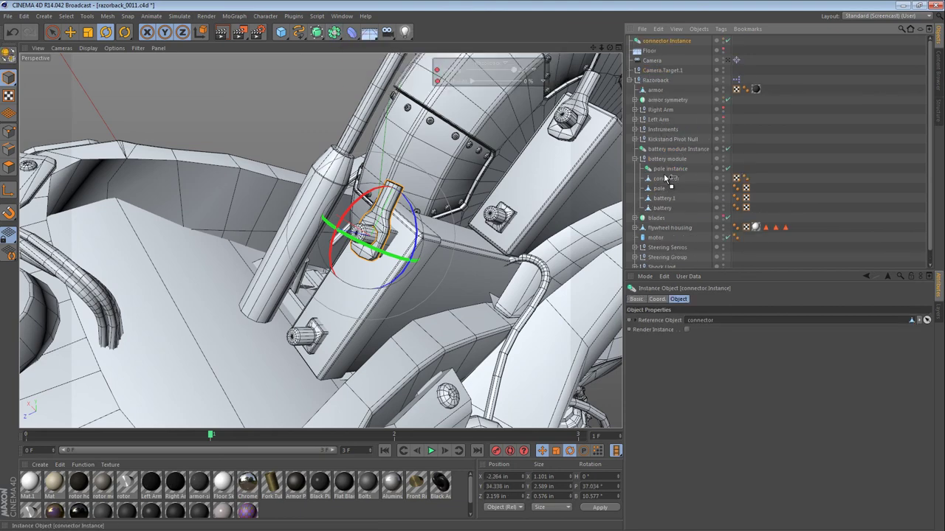
drag(664, 175, 665, 177)
Transfer the connector instance onto the battery module's lower pole instance with the Transfer command.
key(e)
alt+drag(353, 295, 391, 260)
key(shift+c)
text(t)
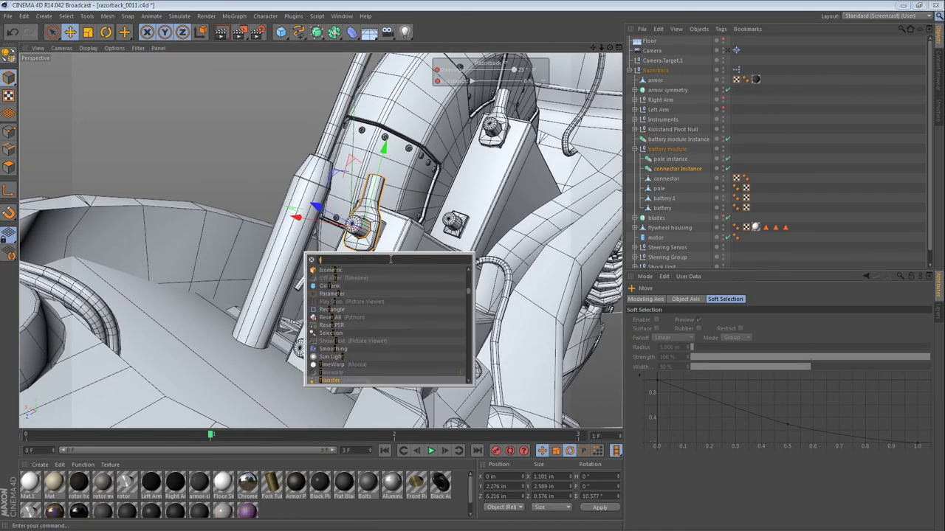
text(rans)
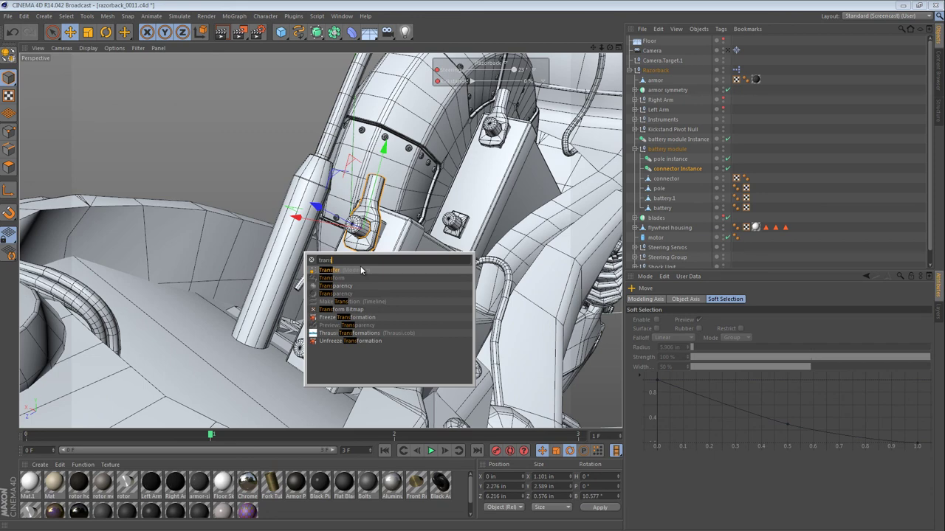
click(361, 271)
click(315, 352)
key(e)
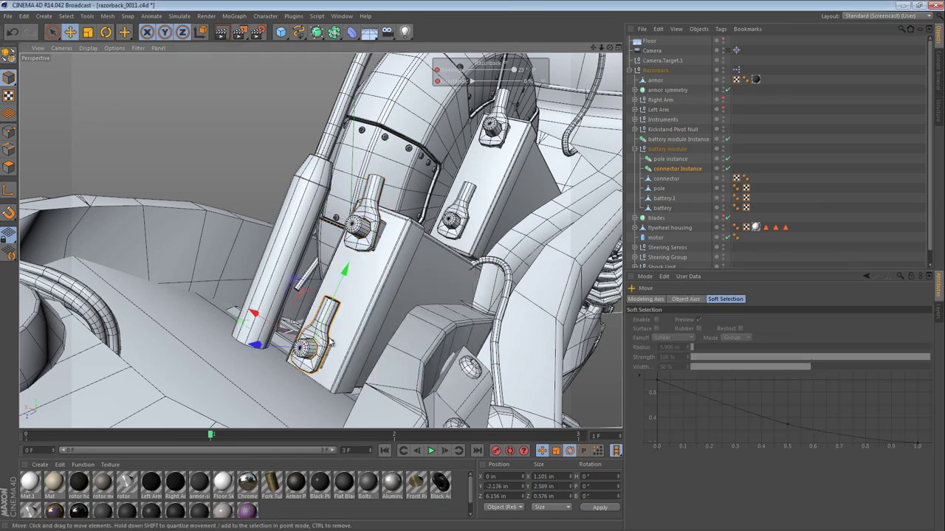
Rotate the connector instance around the lower pole and turn the original connector to a bank angle of about 11.1°.
key(r)
drag(349, 321, 360, 338)
alt+drag(371, 268, 455, 287)
drag(387, 328, 386, 326)
alt+middle_drag(366, 174, 371, 244)
click(362, 277)
drag(393, 263, 391, 243)
Examine the connectors on both battery modules from above and from the side of the motorcycle.
alt+right_drag(384, 236, 325, 214)
alt+drag(325, 214, 199, 323)
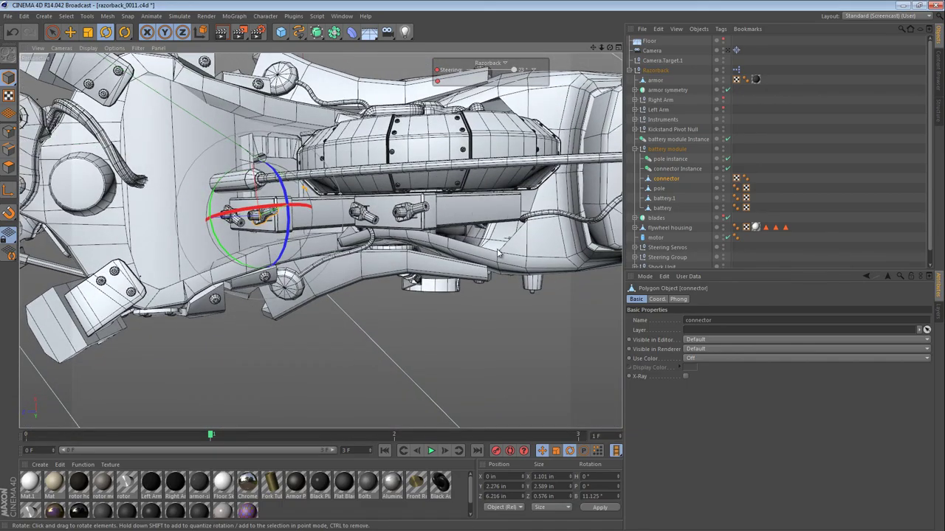
alt+drag(499, 251, 489, 69)
alt+drag(468, 130, 383, 233)
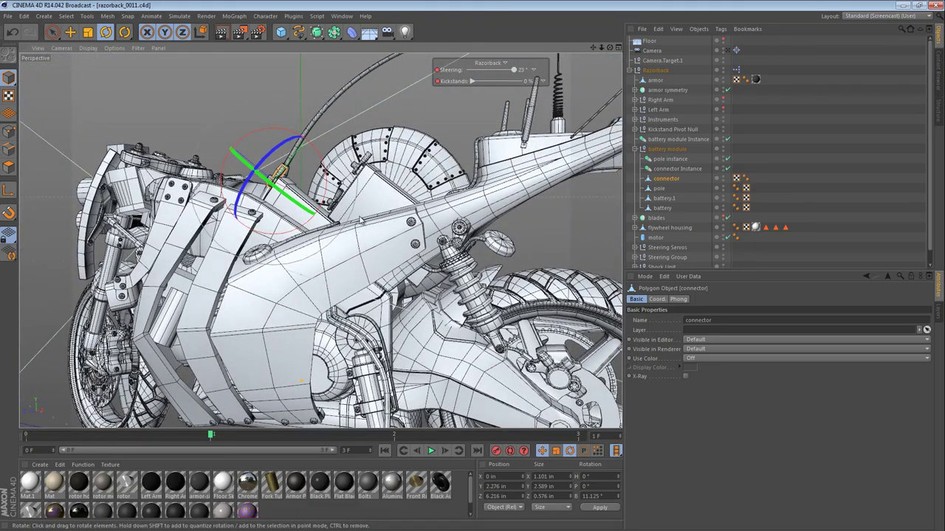
alt+right_drag(345, 186, 395, 181)
alt+middle_drag(405, 186, 429, 253)
alt+drag(439, 194, 439, 258)
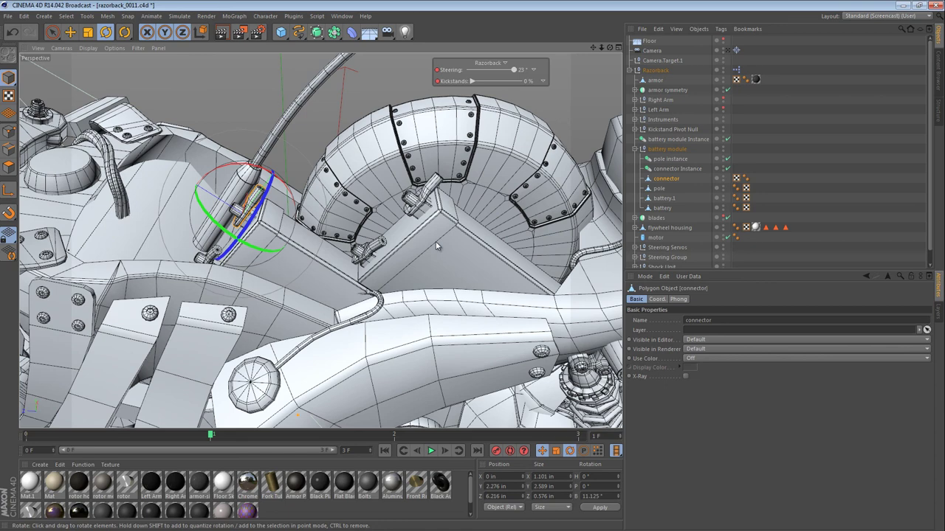